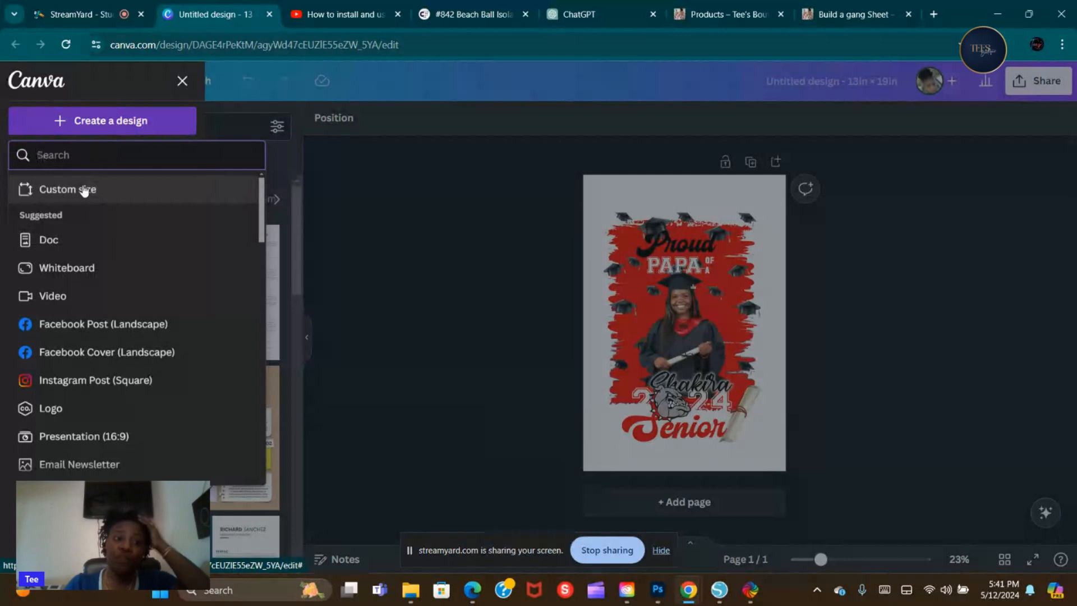
# Step: Create a new custom-size design 13 in wide by 60 in high
pyautogui.click(84, 191)
pyautogui.click(203, 215)
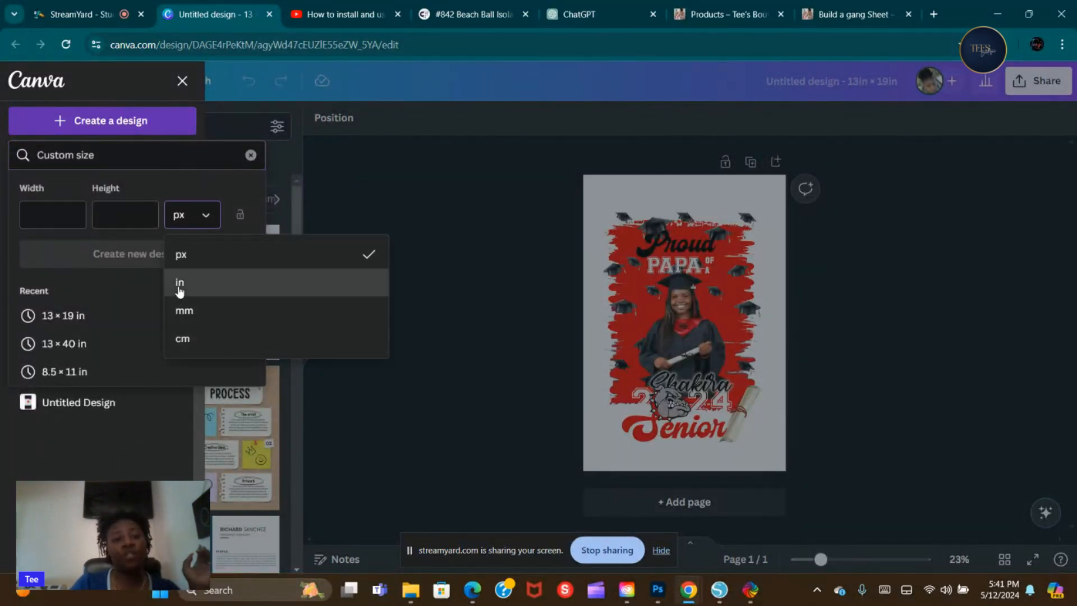
pyautogui.click(179, 286)
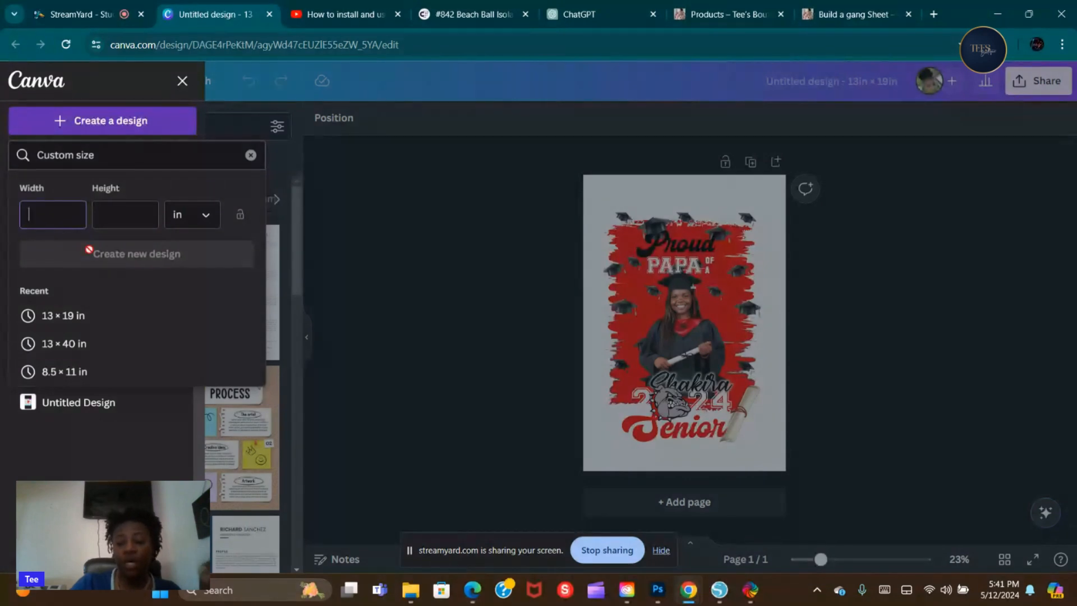
pyautogui.press('Tab')
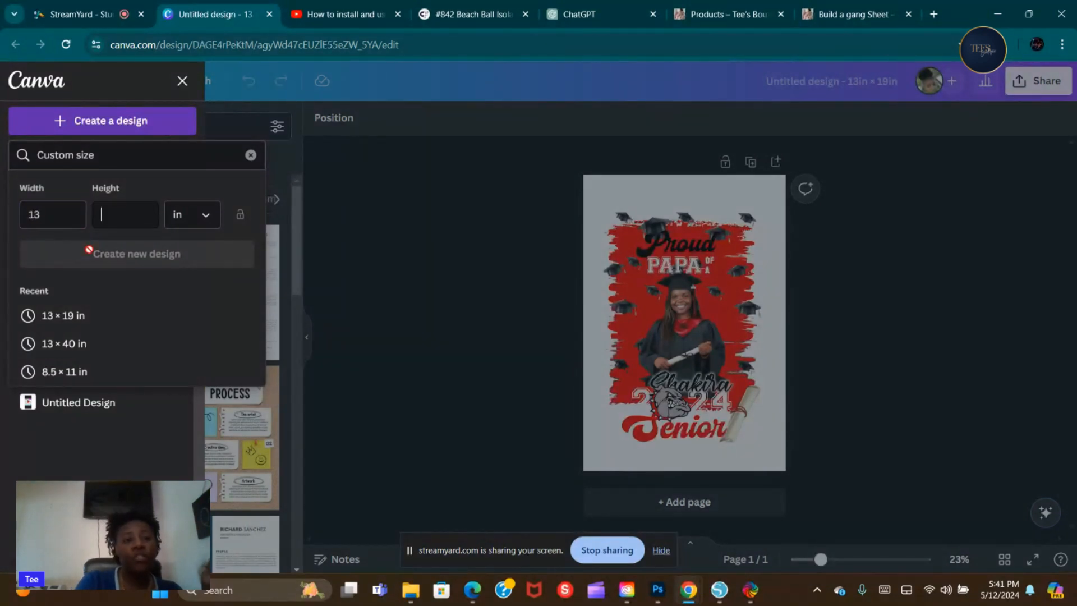
pyautogui.write('60')
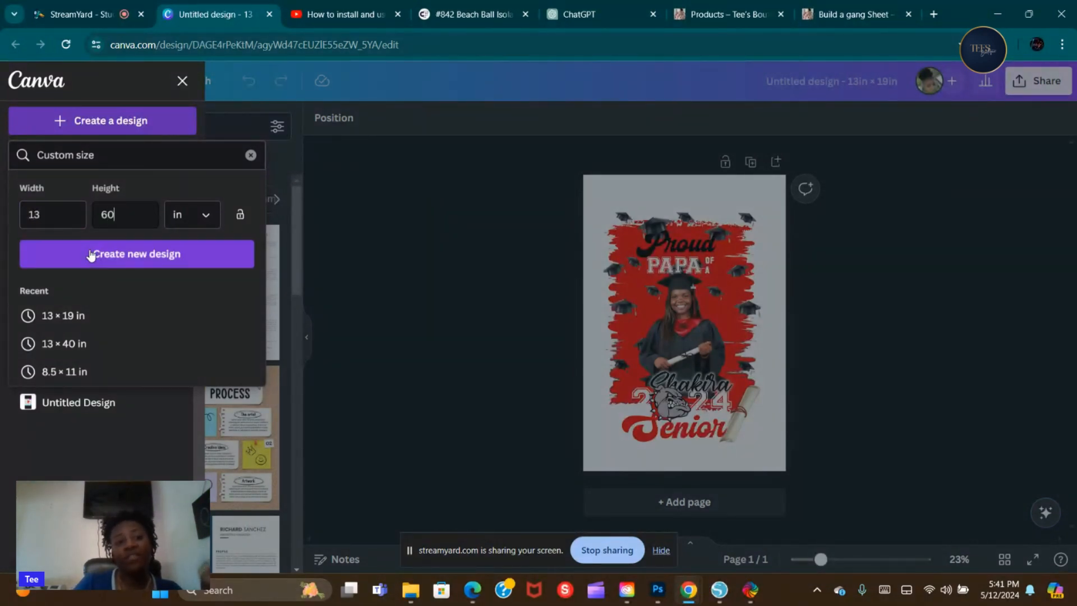
pyautogui.click(122, 255)
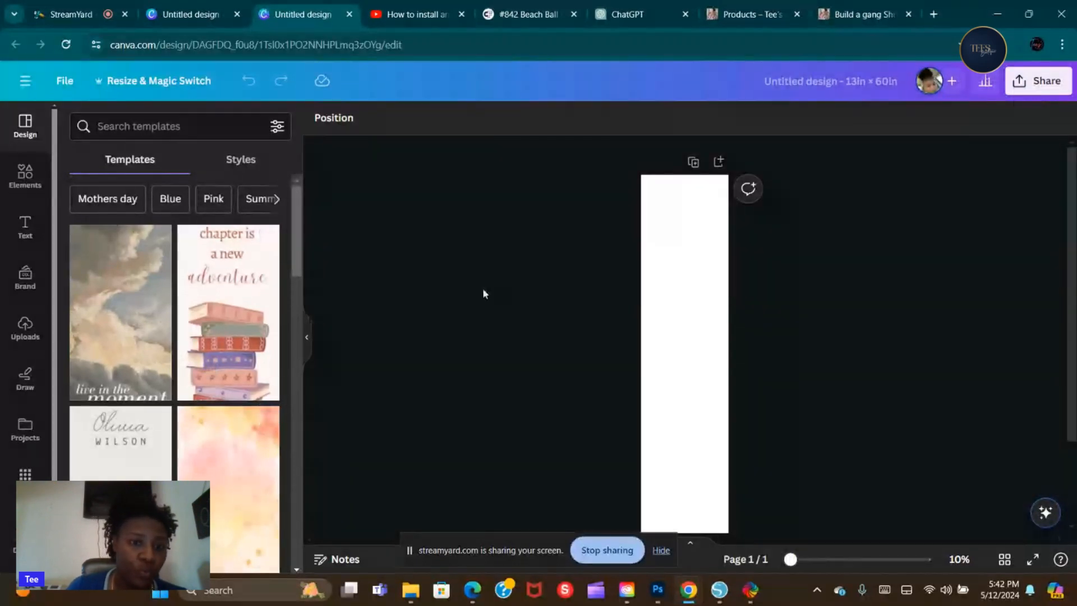
# Step: Add the red "Proud Papa" graduation image from the uploads and centre it at the top of the page
pyautogui.scroll(-5, 284, 298)
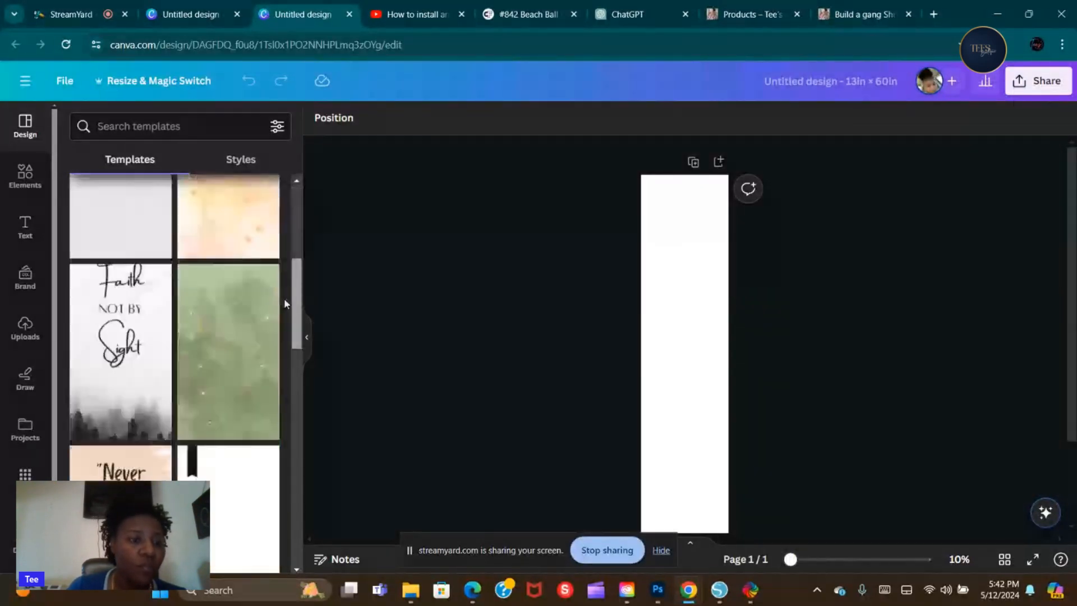
pyautogui.scroll(5, 284, 298)
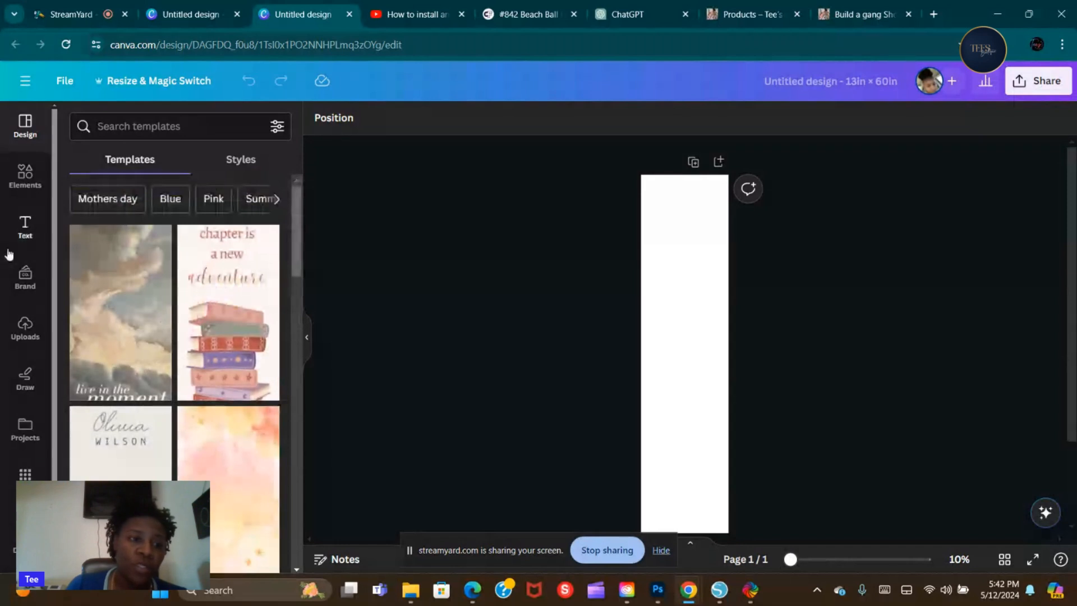
pyautogui.click(23, 325)
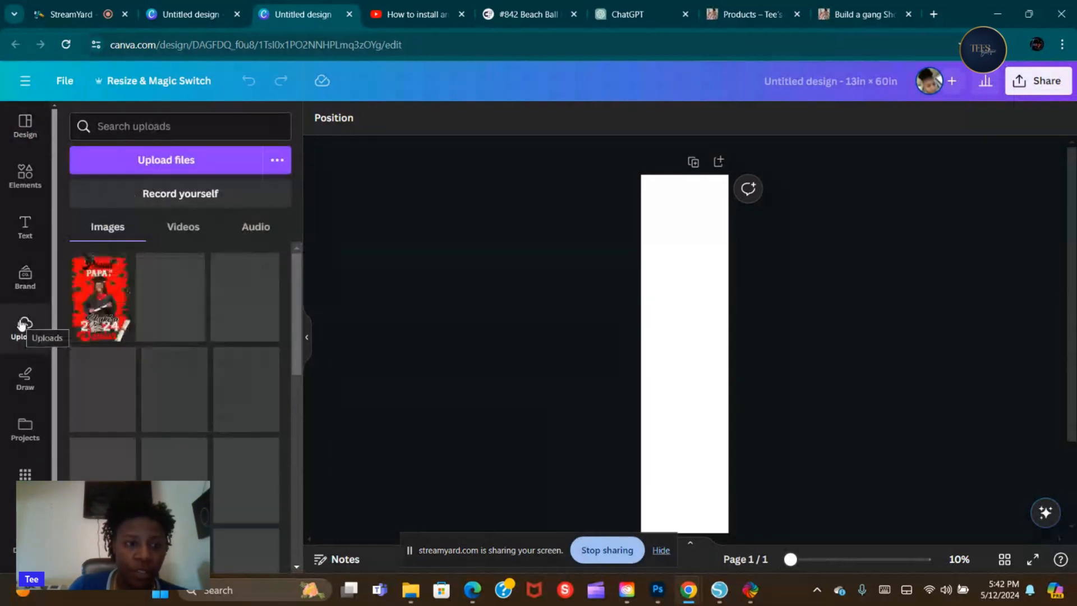
pyautogui.click(91, 309)
pyautogui.moveTo(684, 375); pyautogui.dragTo(679, 240)
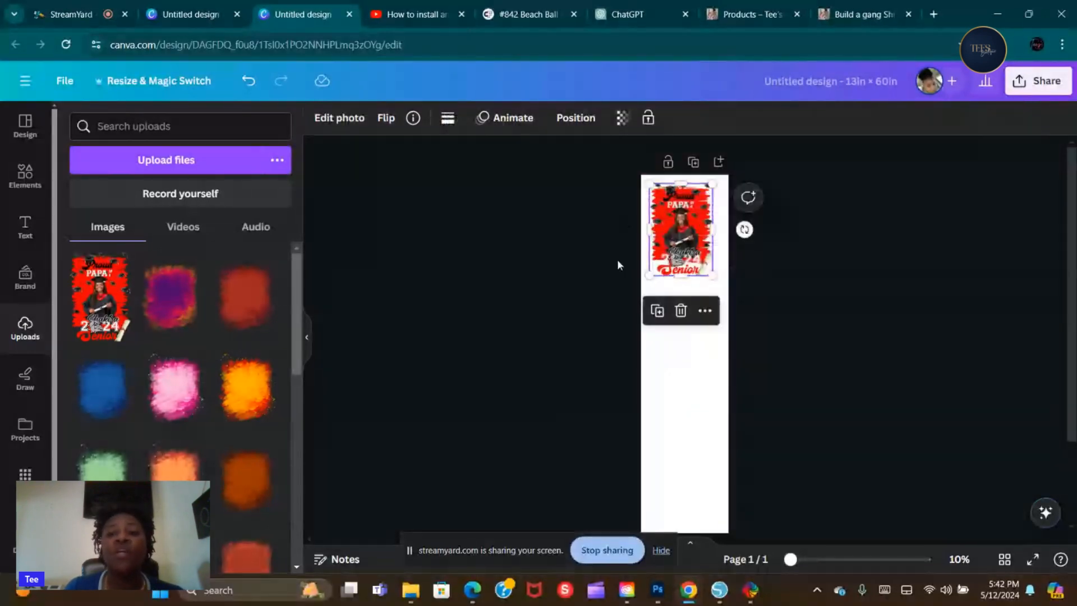
pyautogui.click(838, 334)
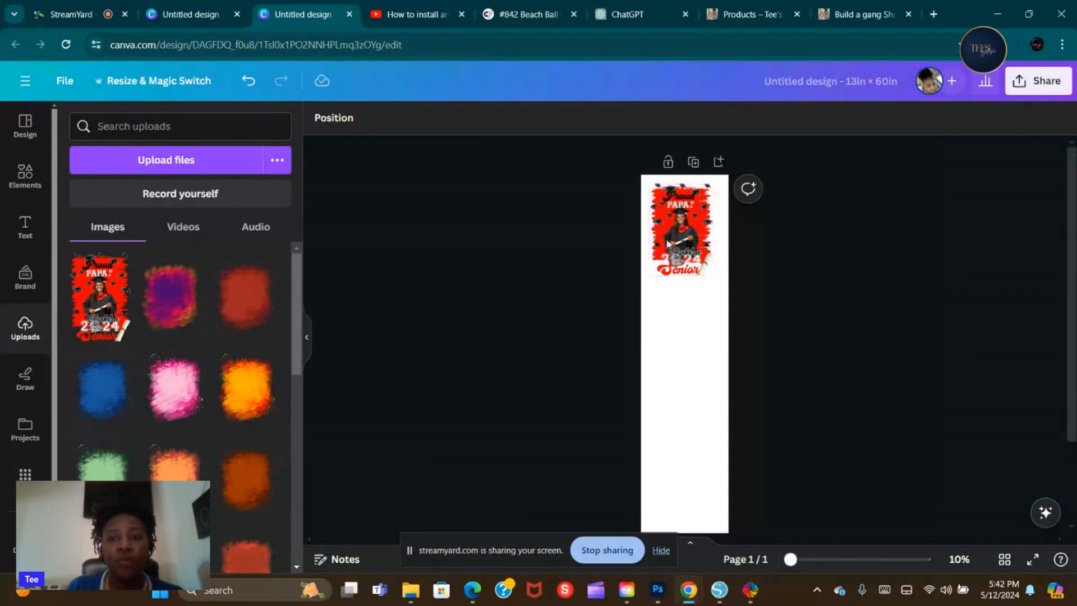
pyautogui.moveTo(668, 245)
pyautogui.mouseDown()
pyautogui.moveTo(658, 245)
pyautogui.moveTo(667, 255)
pyautogui.mouseUp()
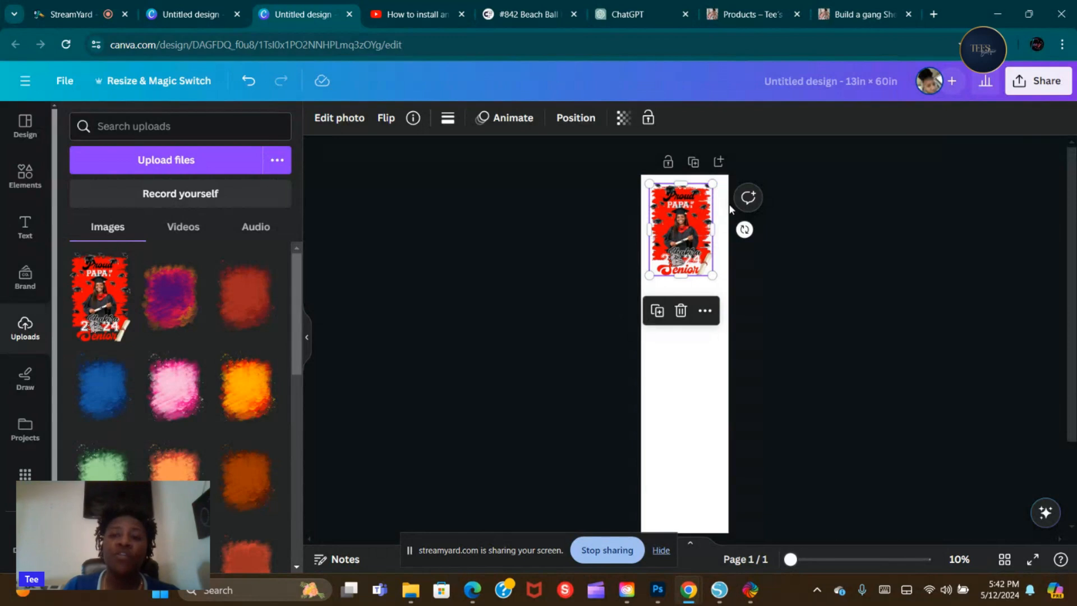
pyautogui.moveTo(683, 223); pyautogui.dragTo(686, 222)
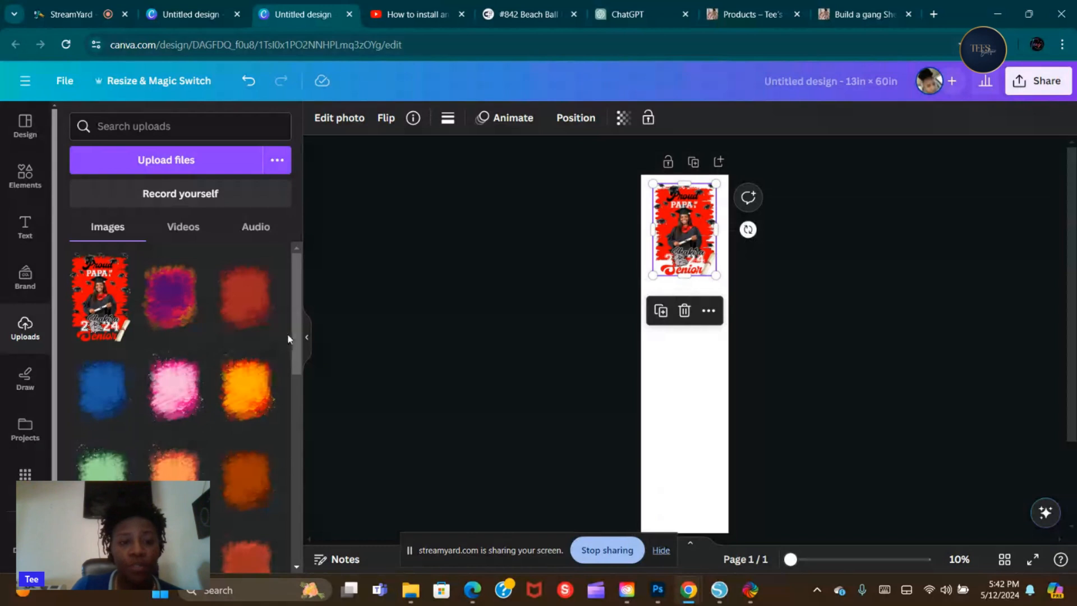
# Step: Add the uploaded "Drink Drank Drunk" image and crop the empty margins around its artwork with a freeform crop
pyautogui.moveTo(292, 316); pyautogui.dragTo(290, 478)
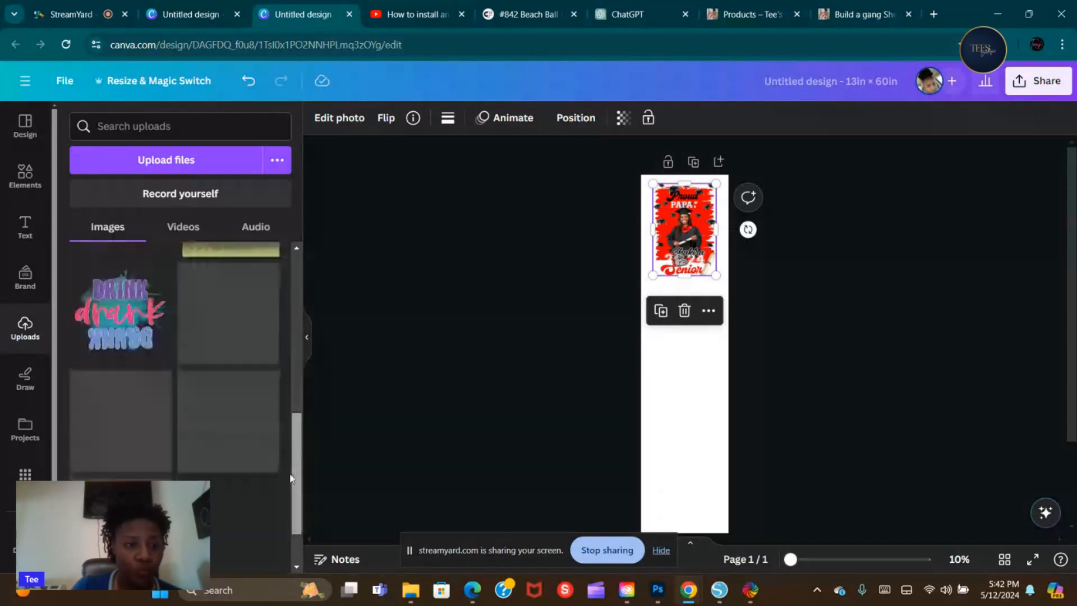
pyautogui.click(135, 337)
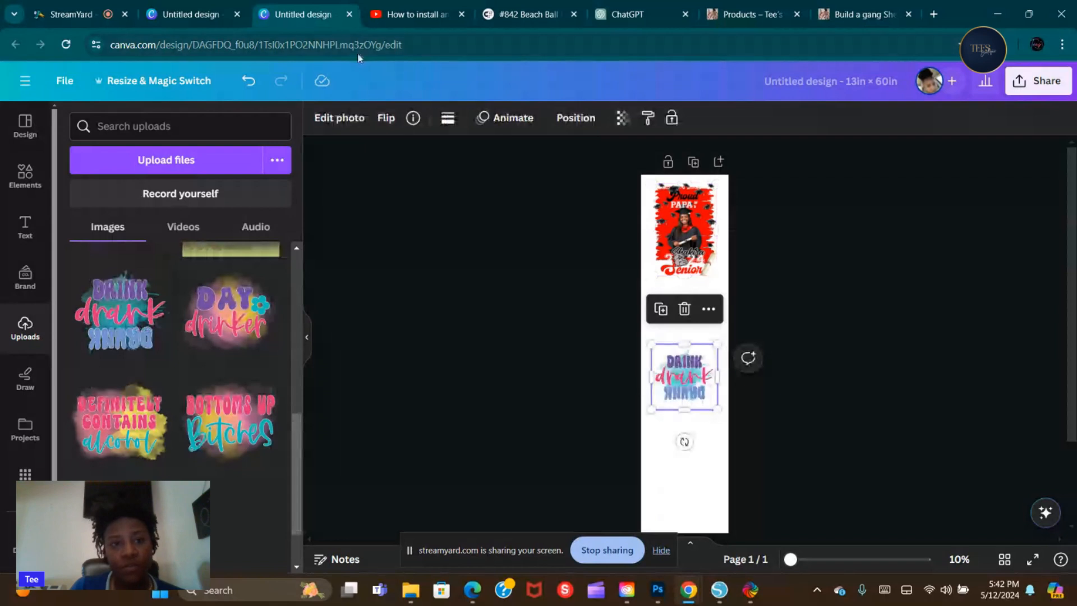
pyautogui.click(335, 121)
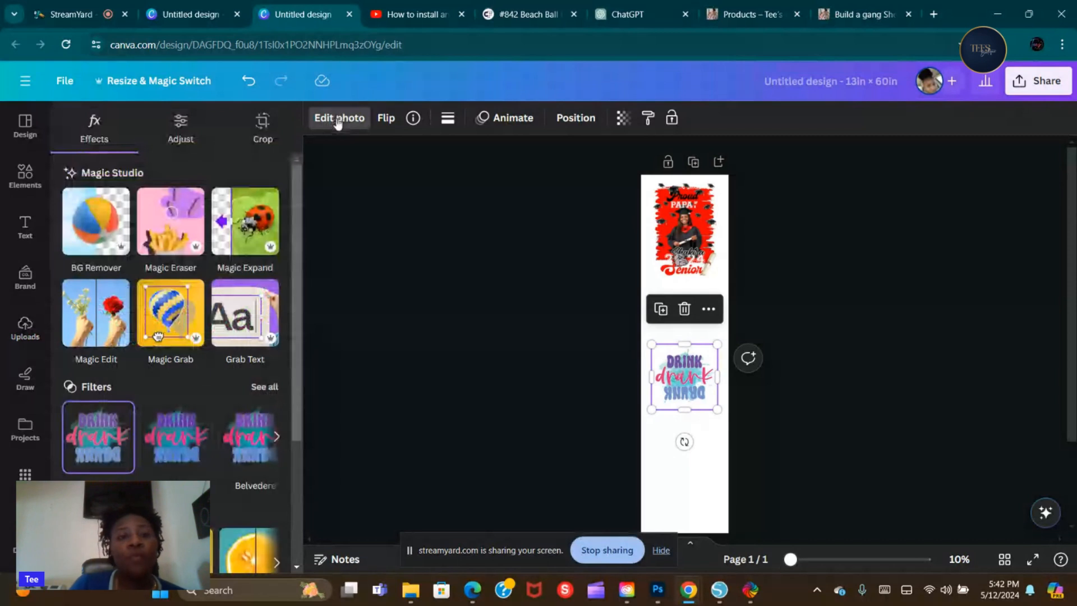
pyautogui.click(262, 129)
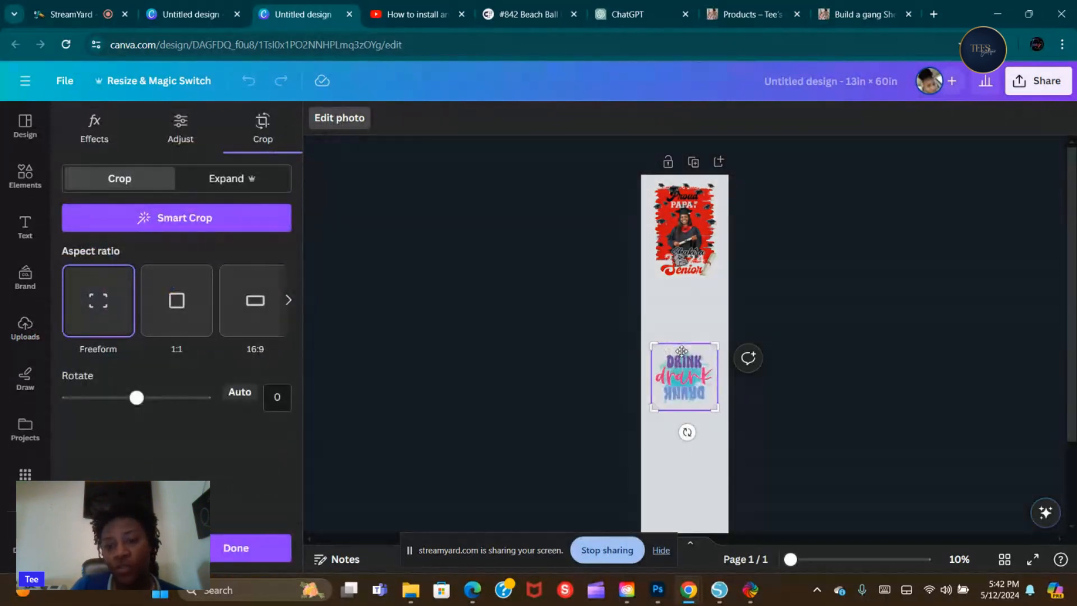
pyautogui.moveTo(716, 344); pyautogui.dragTo(709, 349)
pyautogui.moveTo(652, 410); pyautogui.dragTo(654, 405)
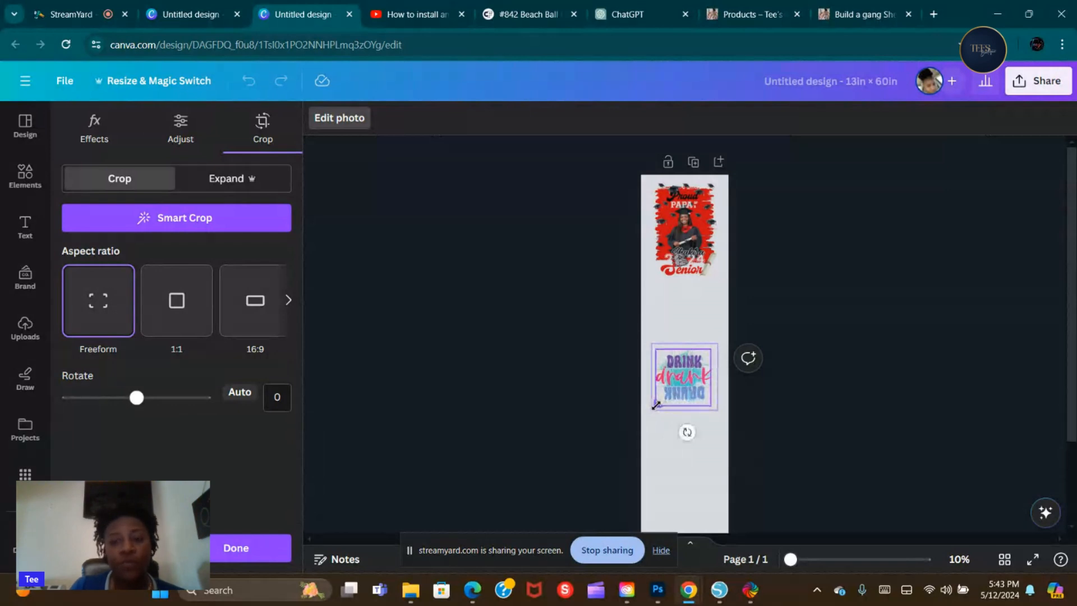
pyautogui.click(665, 429)
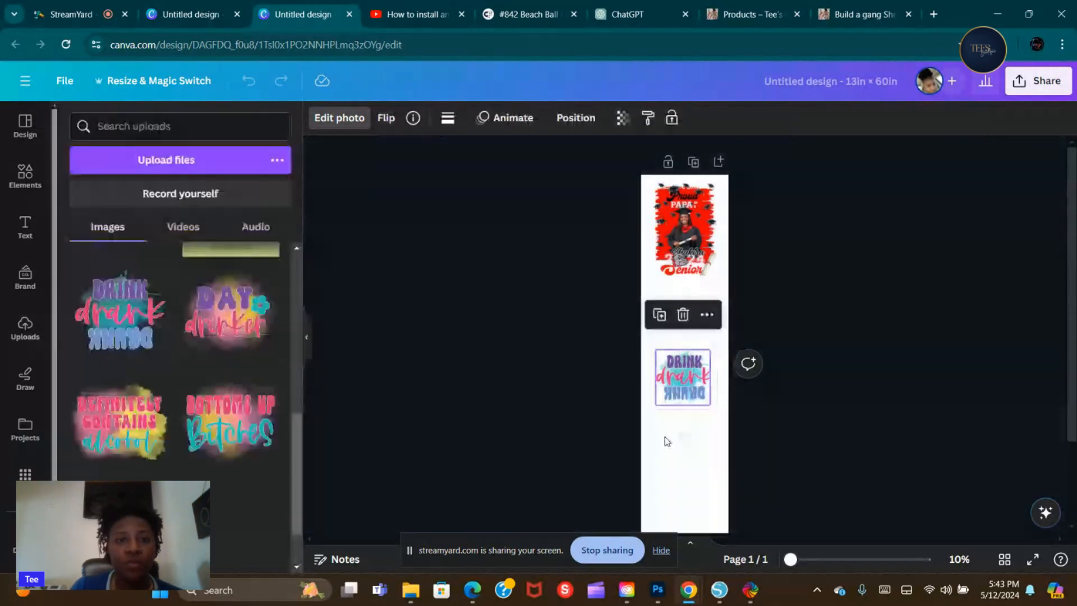
# Step: Finish the crop of the "Drink Drank Drunk" image and centre it directly beneath the graduation image
pyautogui.click(361, 120)
pyautogui.click(263, 129)
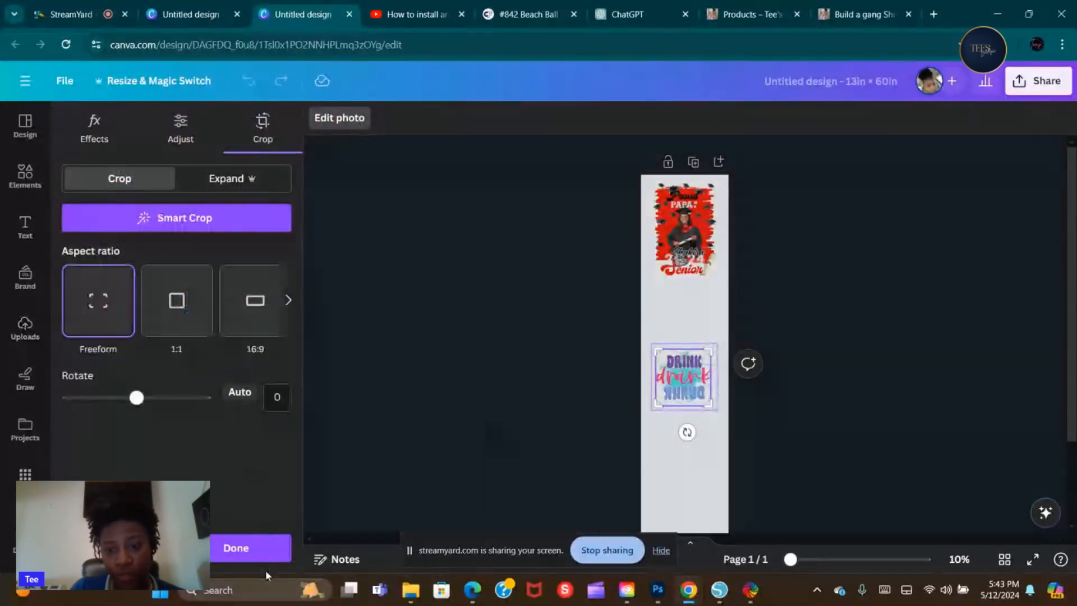
pyautogui.click(252, 548)
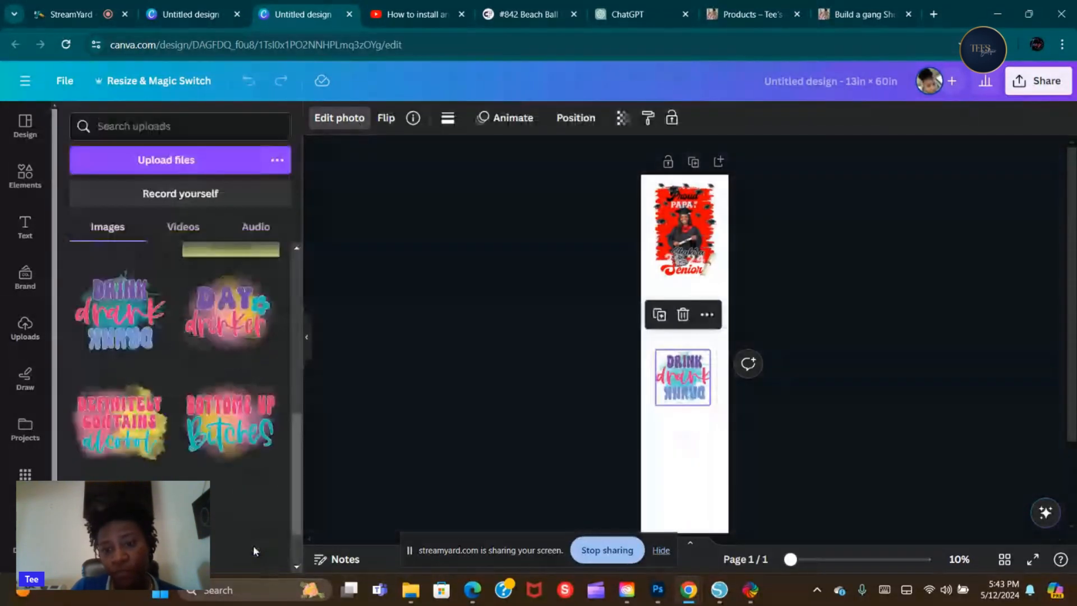
pyautogui.click(664, 465)
pyautogui.moveTo(701, 395); pyautogui.dragTo(690, 319)
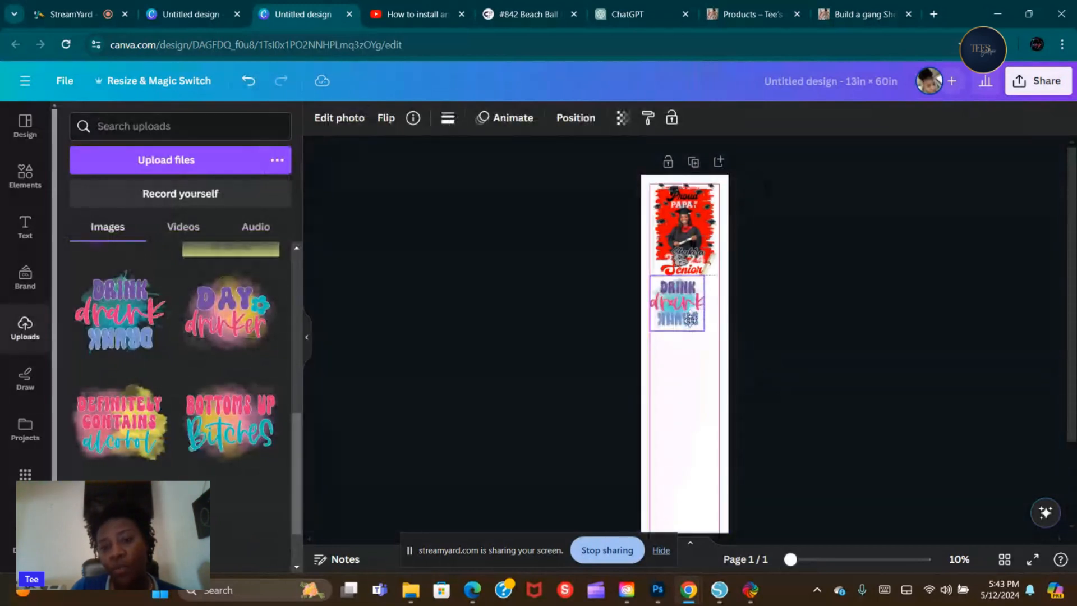
pyautogui.moveTo(690, 320); pyautogui.dragTo(699, 323)
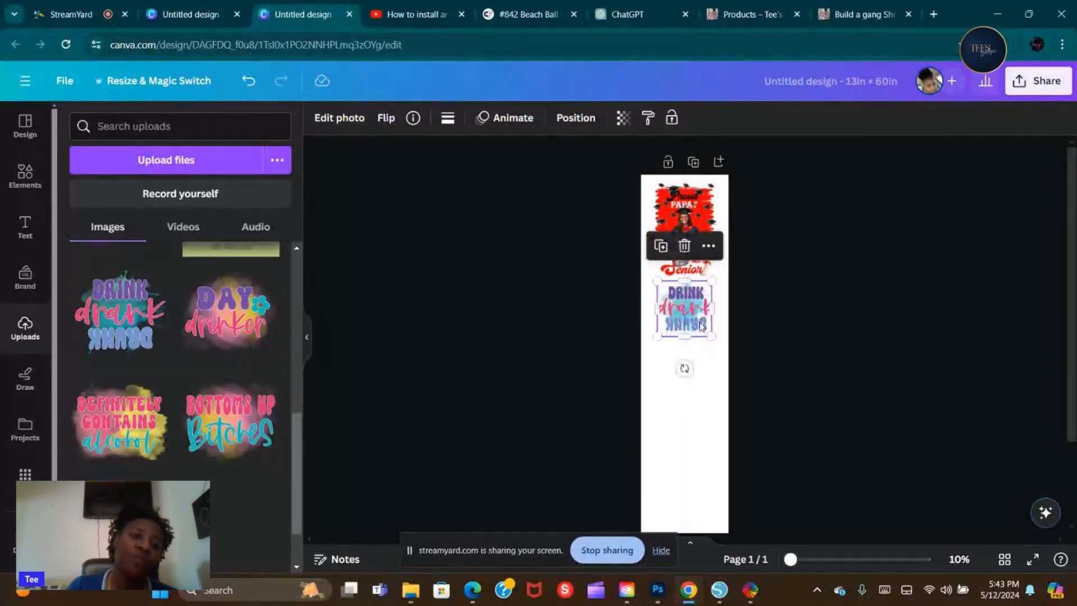
# Step: Add the uploaded "Day Drinker" image and crop away the empty margins around its artwork
pyautogui.click(216, 303)
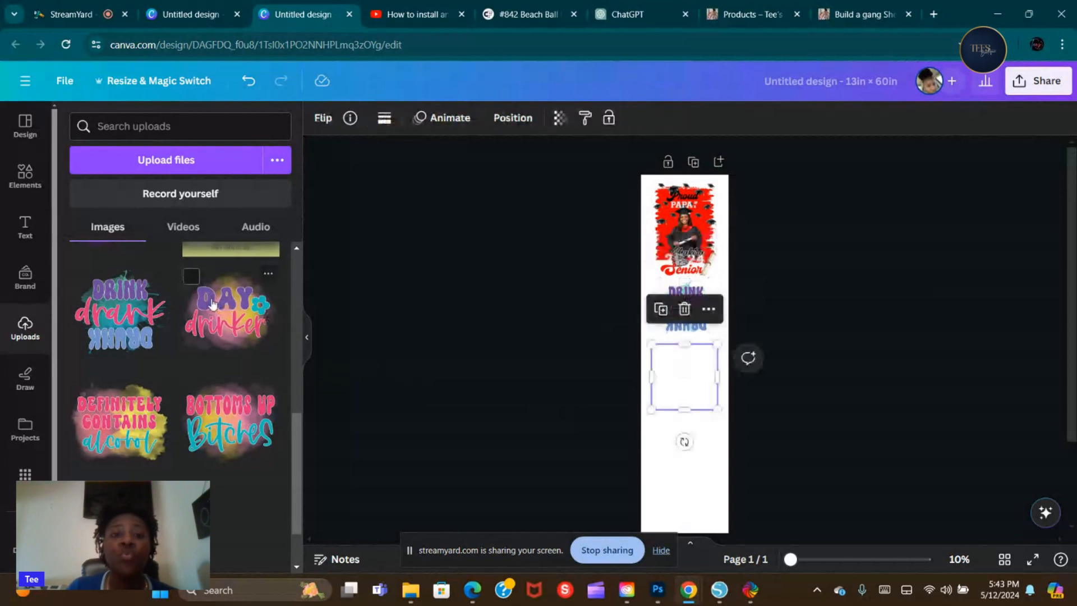
pyautogui.click(334, 124)
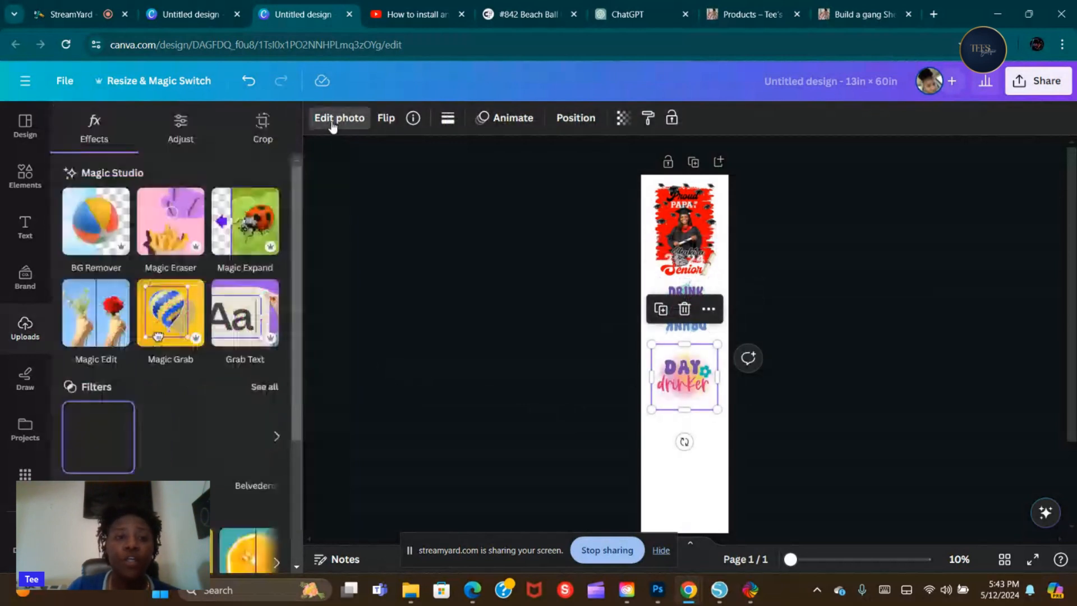
pyautogui.click(263, 135)
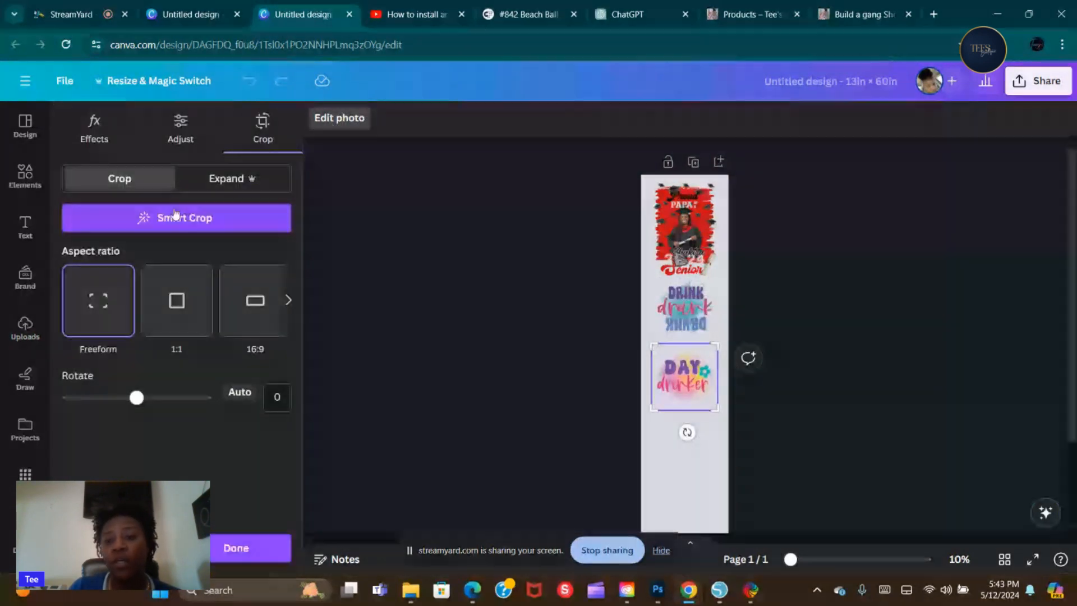
pyautogui.moveTo(718, 345); pyautogui.dragTo(711, 357)
pyautogui.moveTo(651, 410); pyautogui.dragTo(656, 406)
pyautogui.click(697, 472)
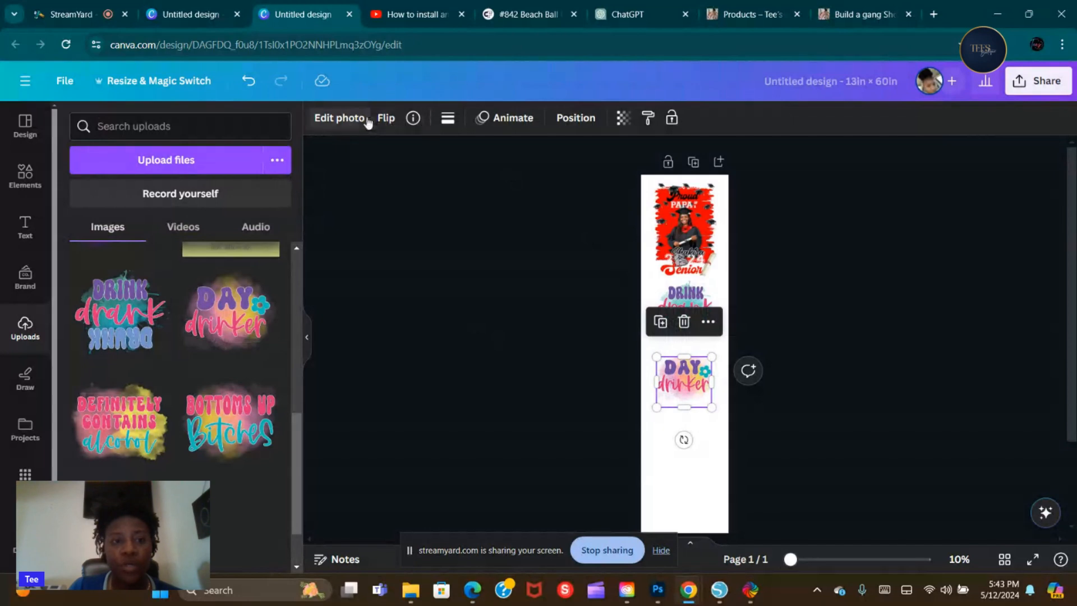
# Step: Finish the crop of the "Day Drinker" image and move it up directly below the "Drink Drank Drunk" image
pyautogui.click(348, 117)
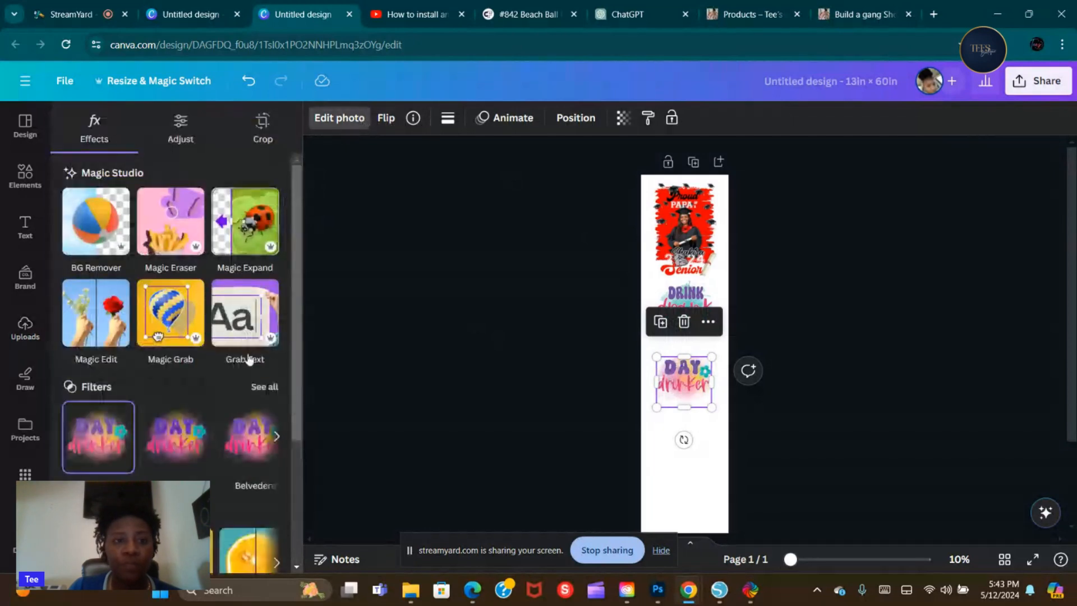
pyautogui.click(262, 134)
pyautogui.click(255, 542)
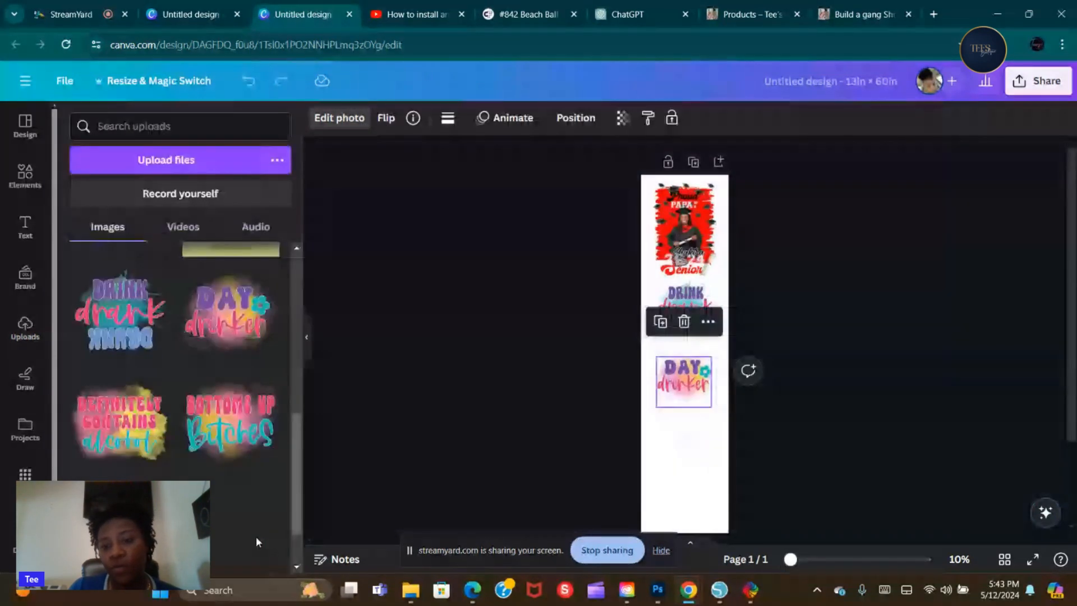
pyautogui.moveTo(691, 390); pyautogui.dragTo(693, 380)
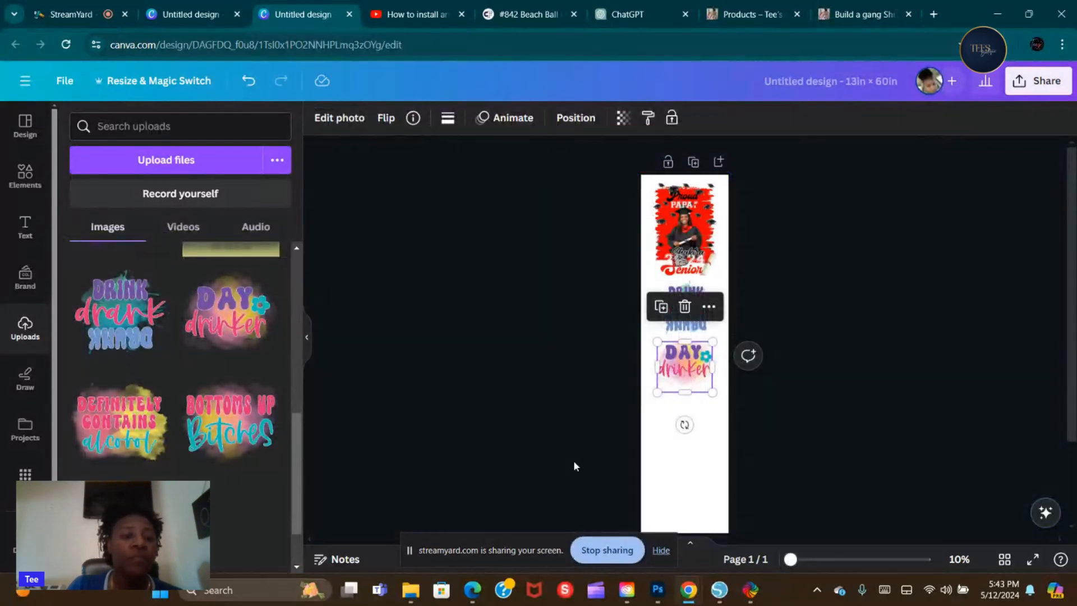
# Step: Add the uploaded "Definitely Contains Alcohol" image, crop its empty margins and position it just below the "Day Drinker" image
pyautogui.moveTo(97, 423); pyautogui.dragTo(701, 427)
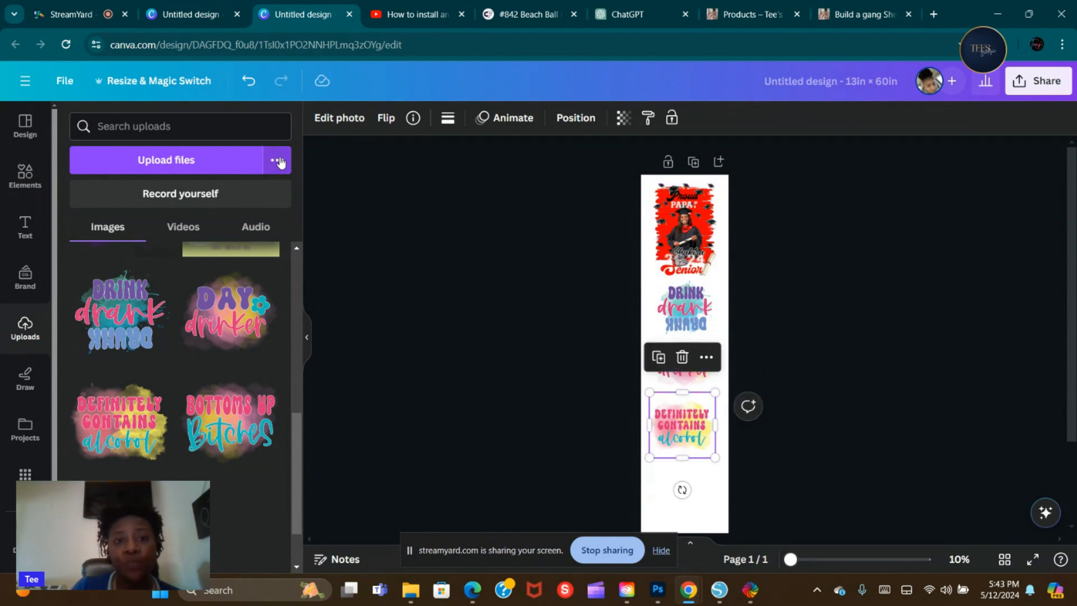
pyautogui.click(326, 128)
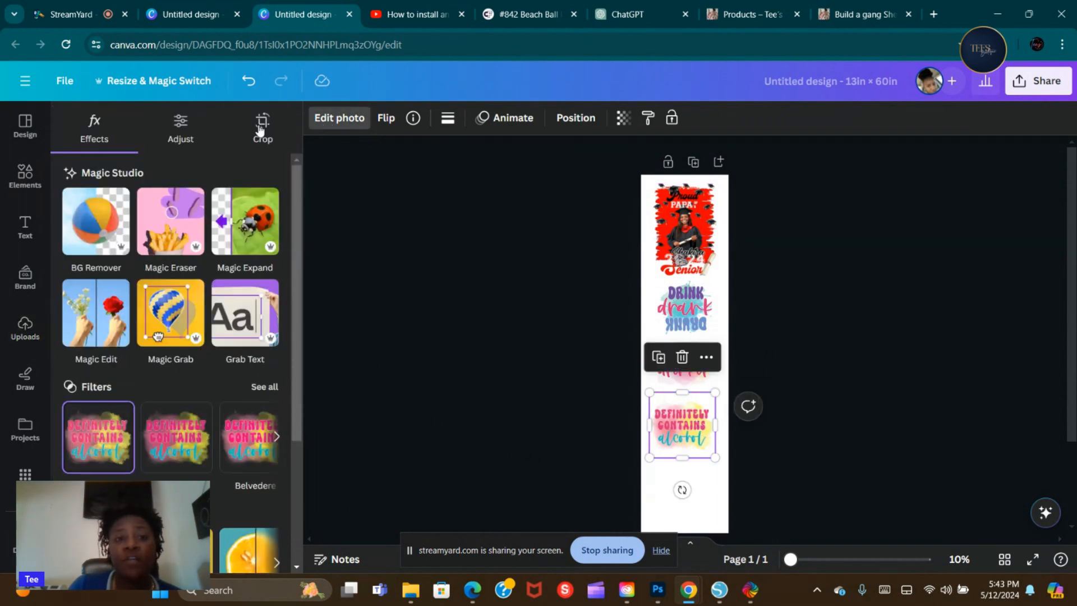
pyautogui.click(261, 130)
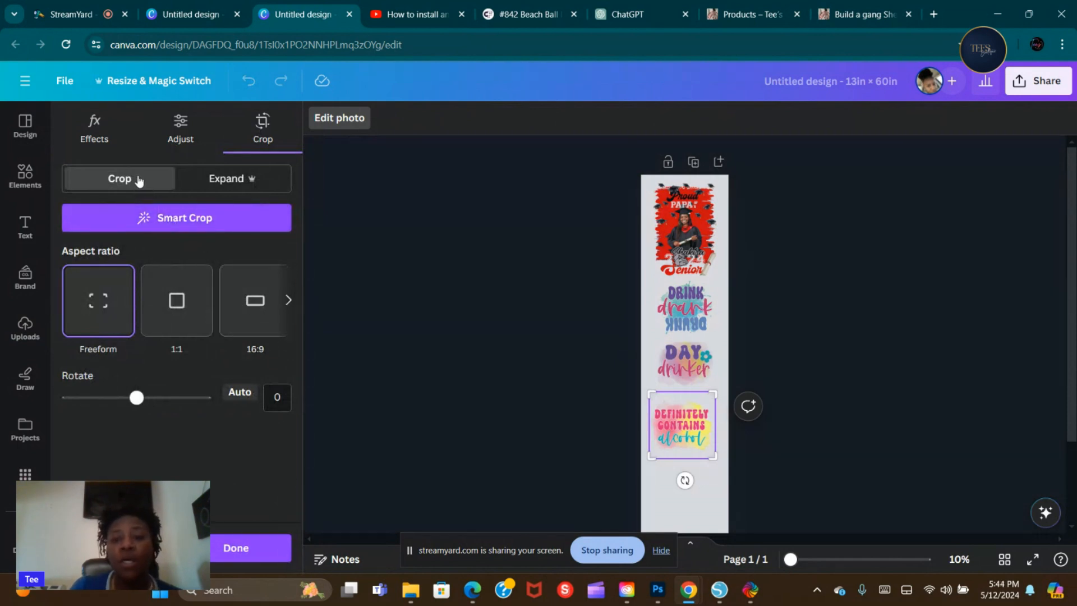
pyautogui.moveTo(714, 393)
pyautogui.mouseDown()
pyautogui.moveTo(702, 405)
pyautogui.moveTo(710, 398)
pyautogui.mouseUp()
pyautogui.moveTo(681, 433); pyautogui.dragTo(690, 431)
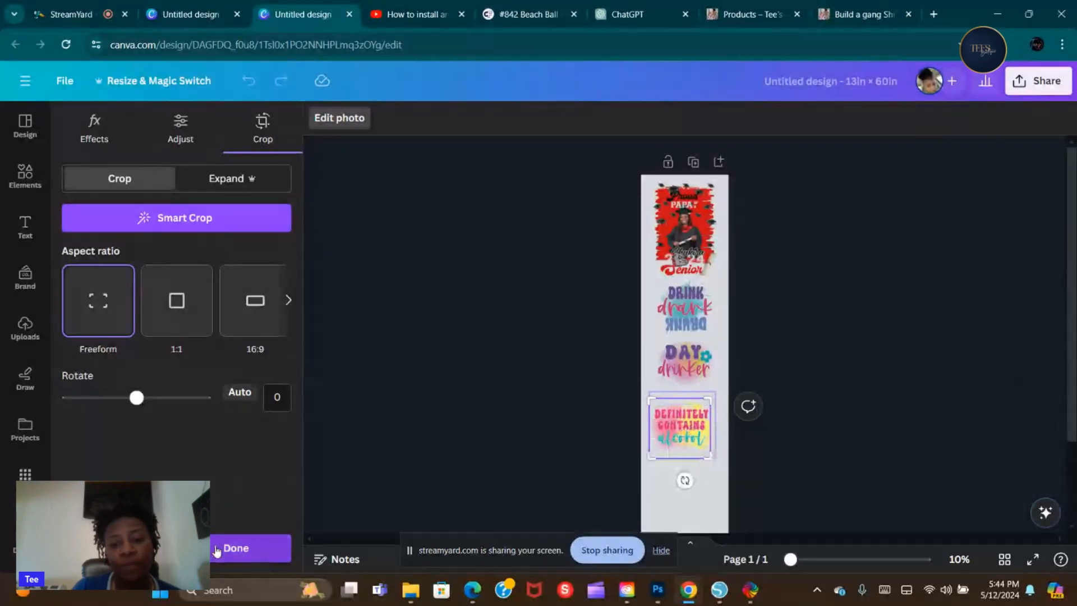
pyautogui.click(223, 548)
pyautogui.click(676, 512)
pyautogui.moveTo(684, 438)
pyautogui.mouseDown()
pyautogui.moveTo(693, 425)
pyautogui.moveTo(686, 431)
pyautogui.mouseUp()
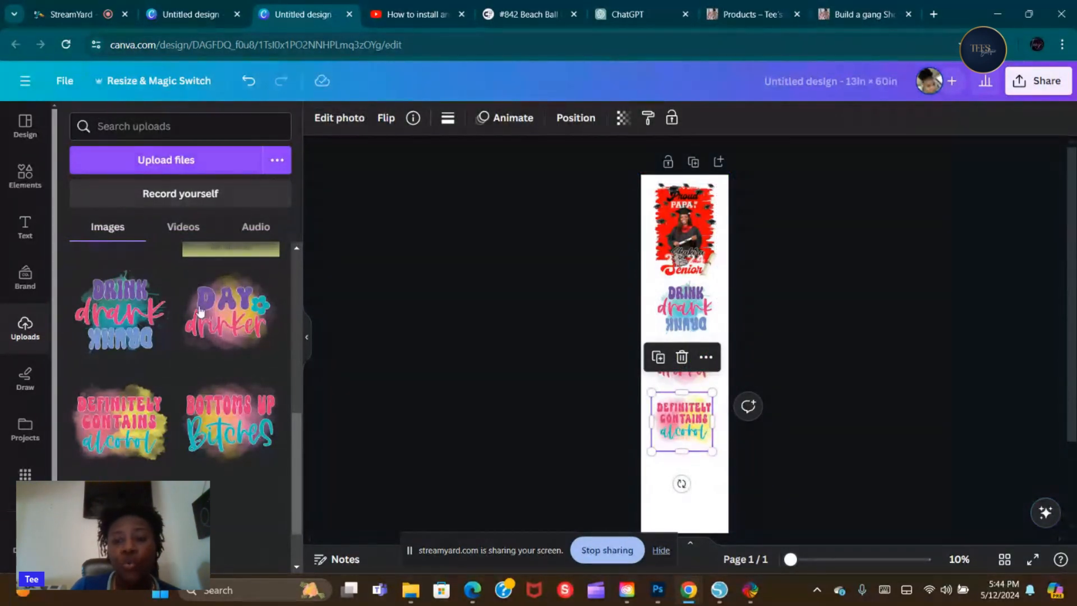
# Step: Add the uploaded "Bottoms Up Bitches" image beneath the "Definitely Contains Alcohol" image and crop away the empty margins around its artwork
pyautogui.click(230, 420)
pyautogui.moveTo(687, 373); pyautogui.dragTo(687, 486)
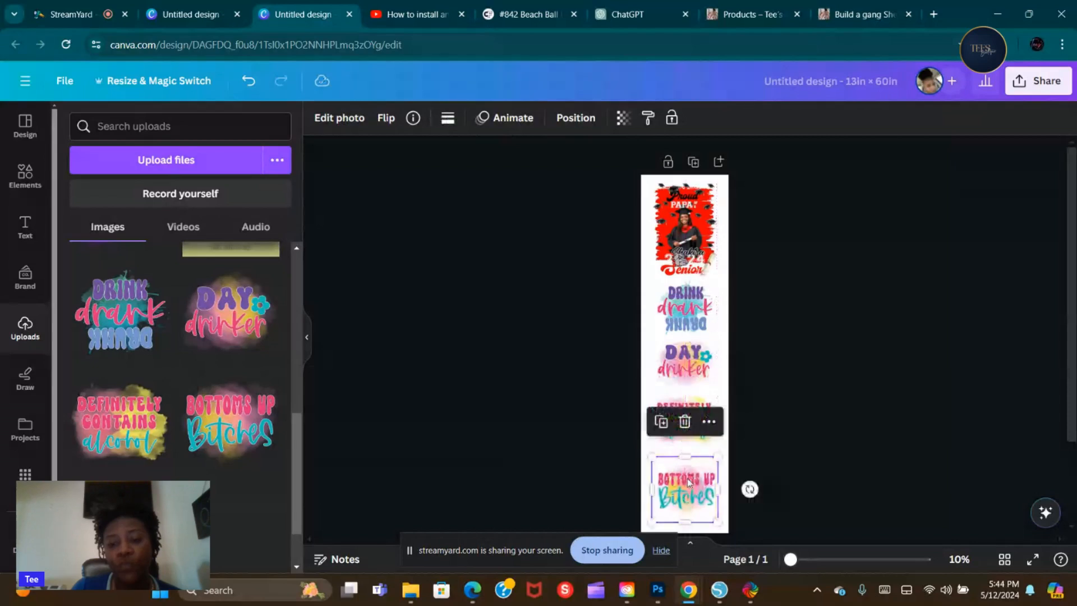
pyautogui.click(336, 117)
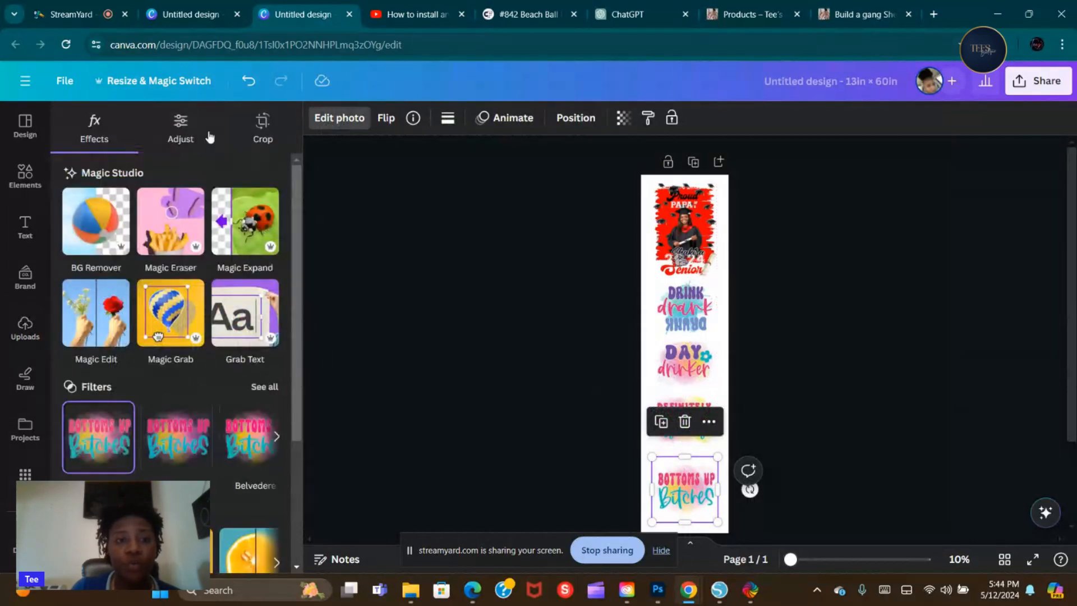
pyautogui.click(261, 130)
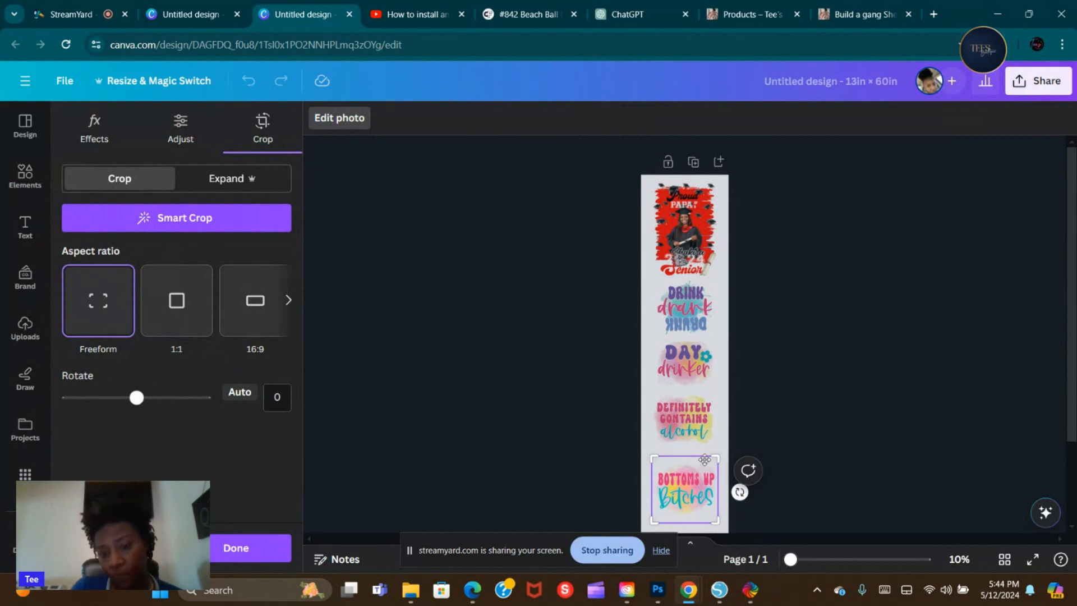
pyautogui.moveTo(716, 457); pyautogui.dragTo(713, 463)
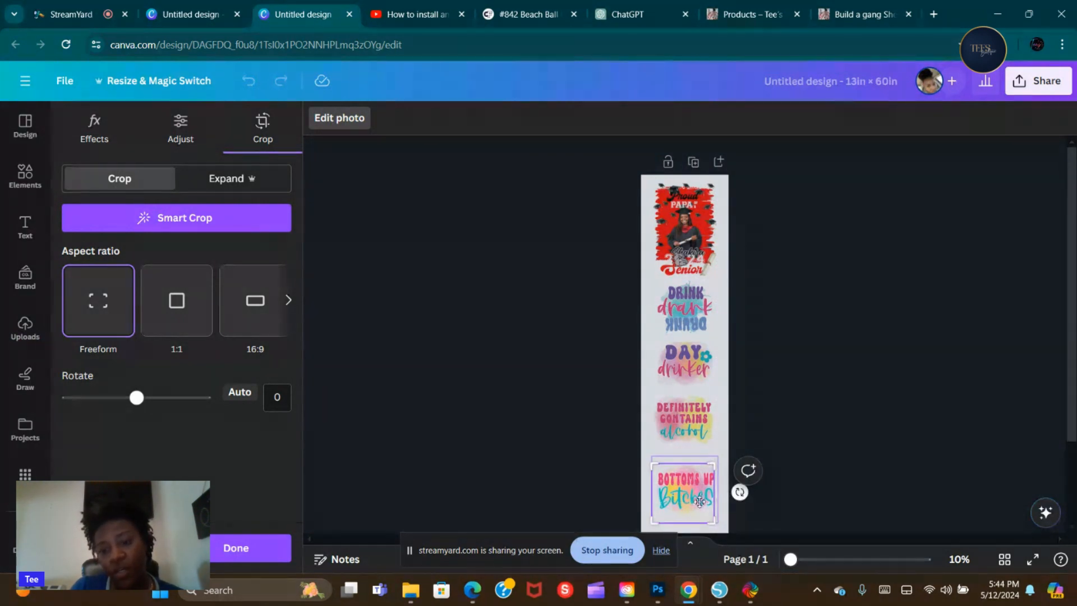
pyautogui.moveTo(653, 525); pyautogui.dragTo(692, 490)
pyautogui.click(836, 420)
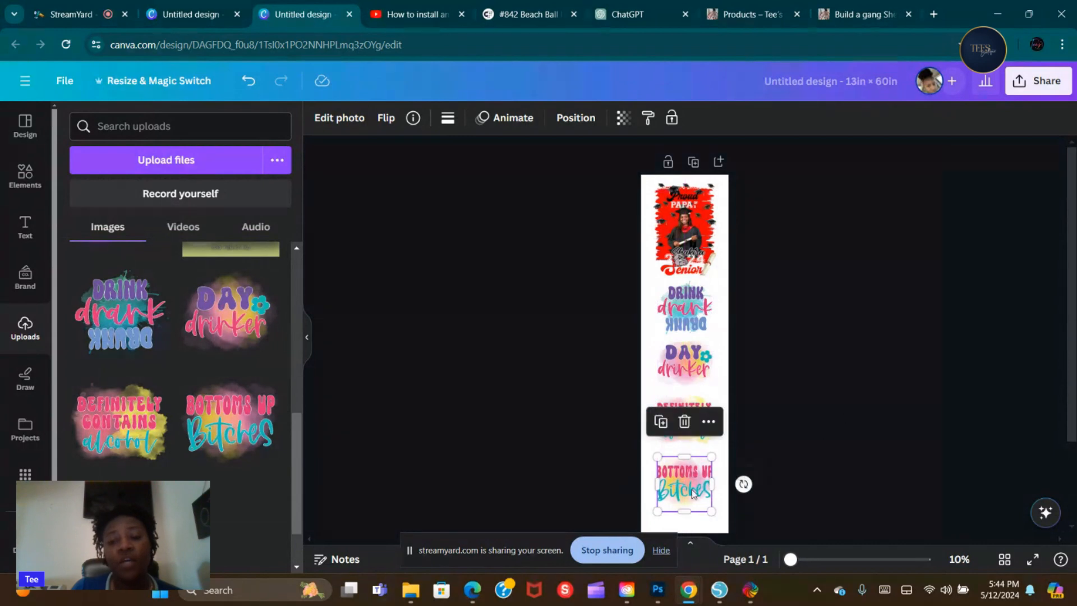
pyautogui.click(506, 433)
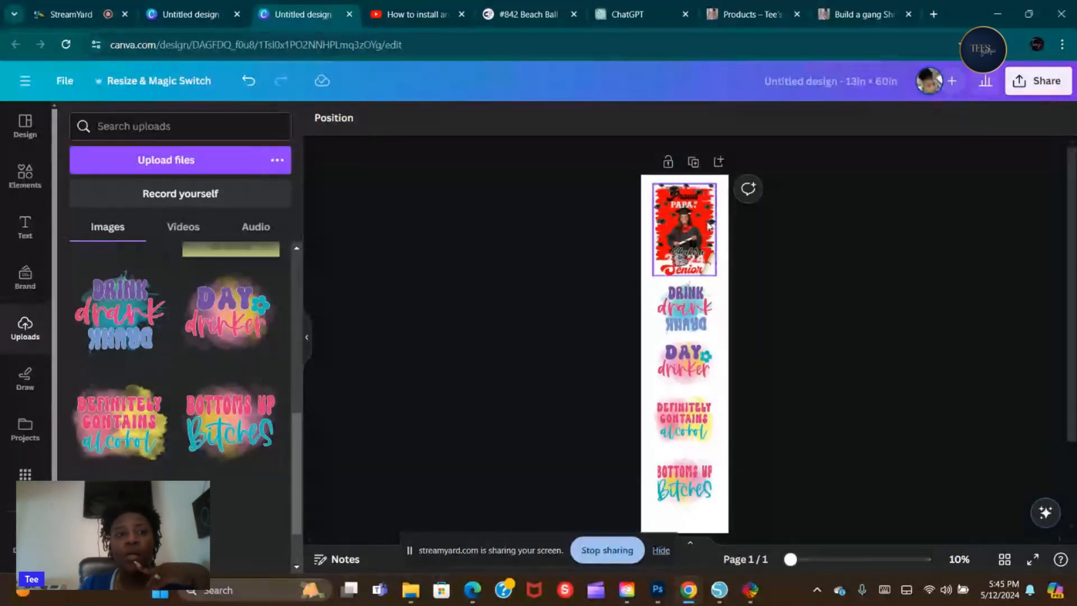
pyautogui.click(1026, 83)
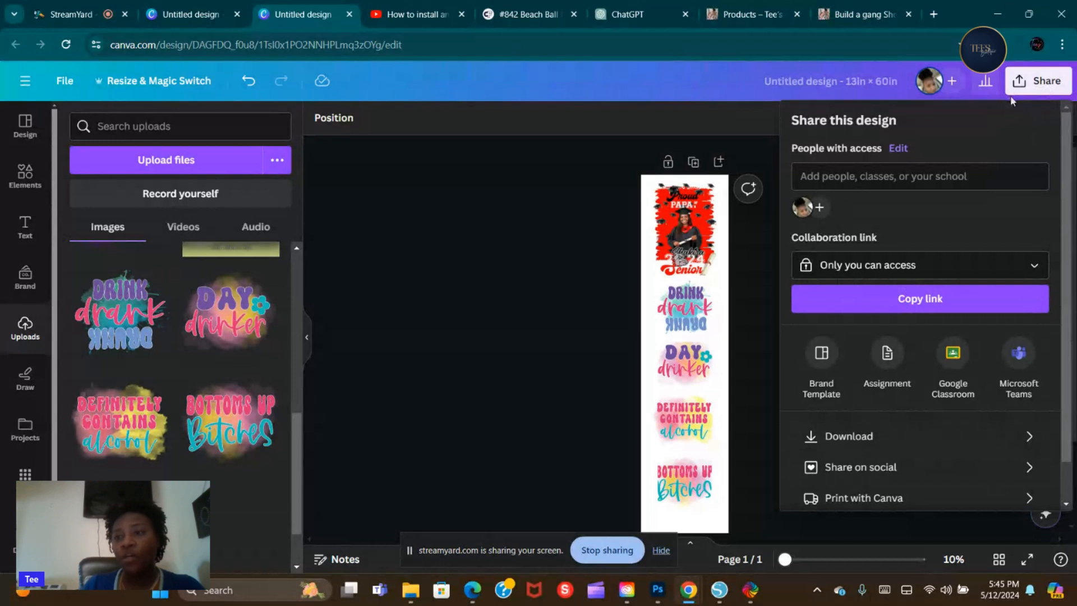
pyautogui.click(563, 203)
pyautogui.click(1038, 80)
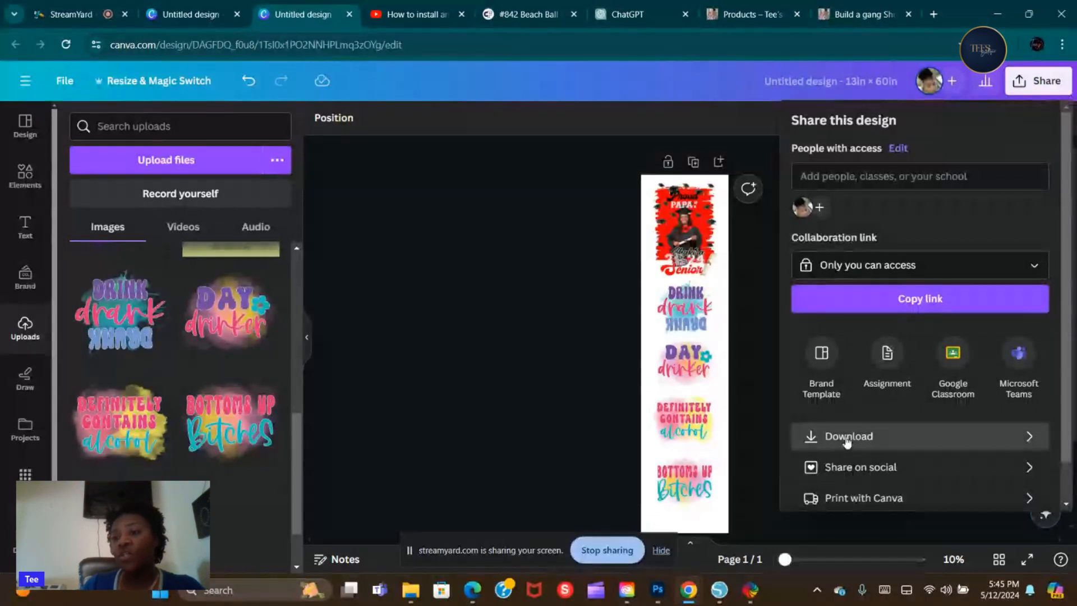
pyautogui.click(846, 441)
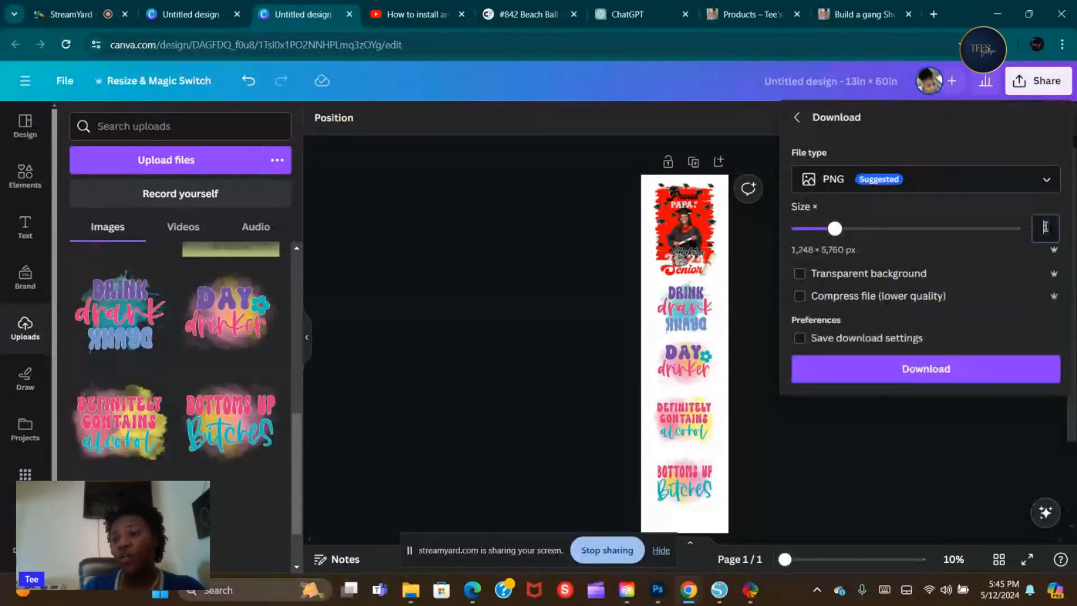
pyautogui.write('31')
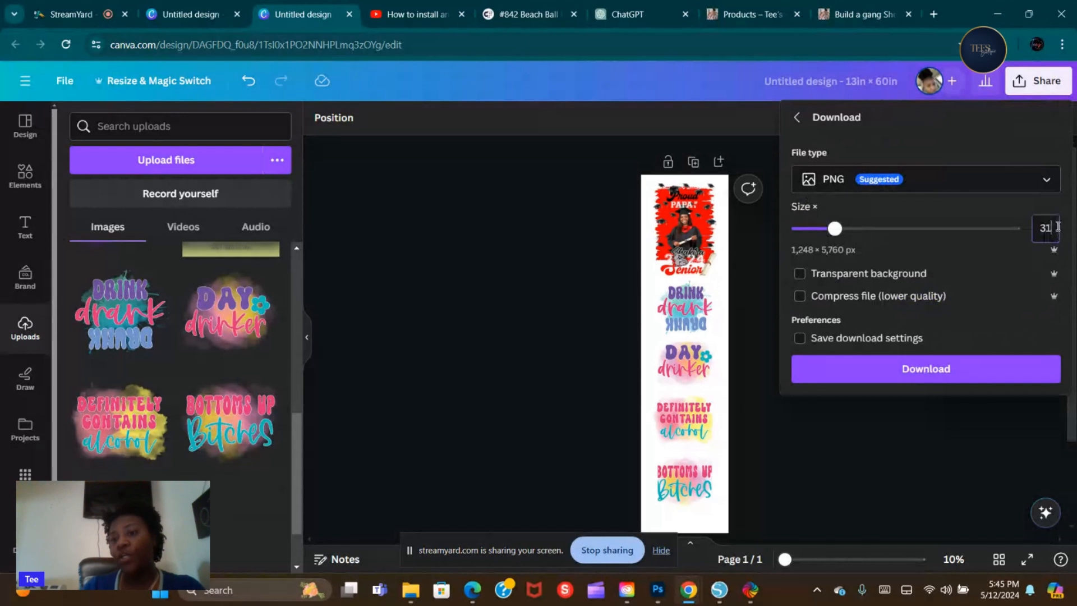
pyautogui.press('BackSpace')
pyautogui.click(980, 271)
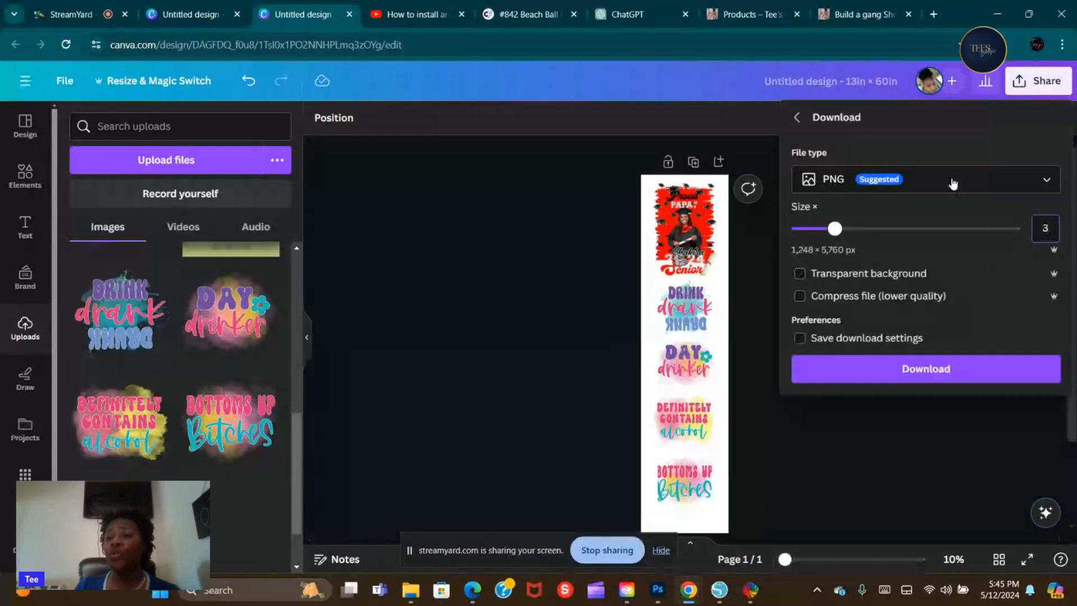
pyautogui.click(1053, 183)
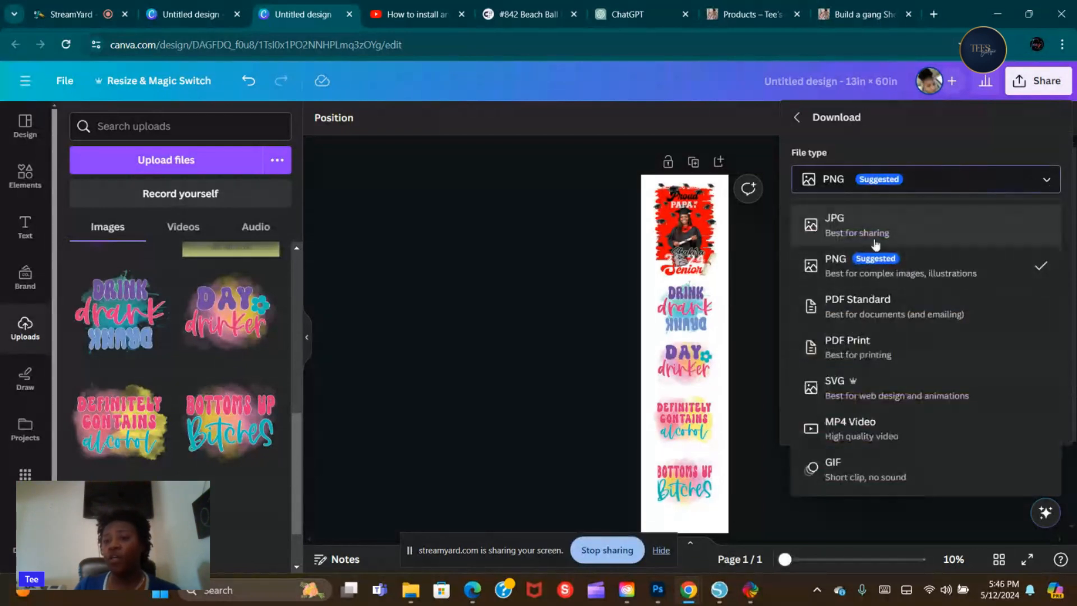
pyautogui.click(851, 267)
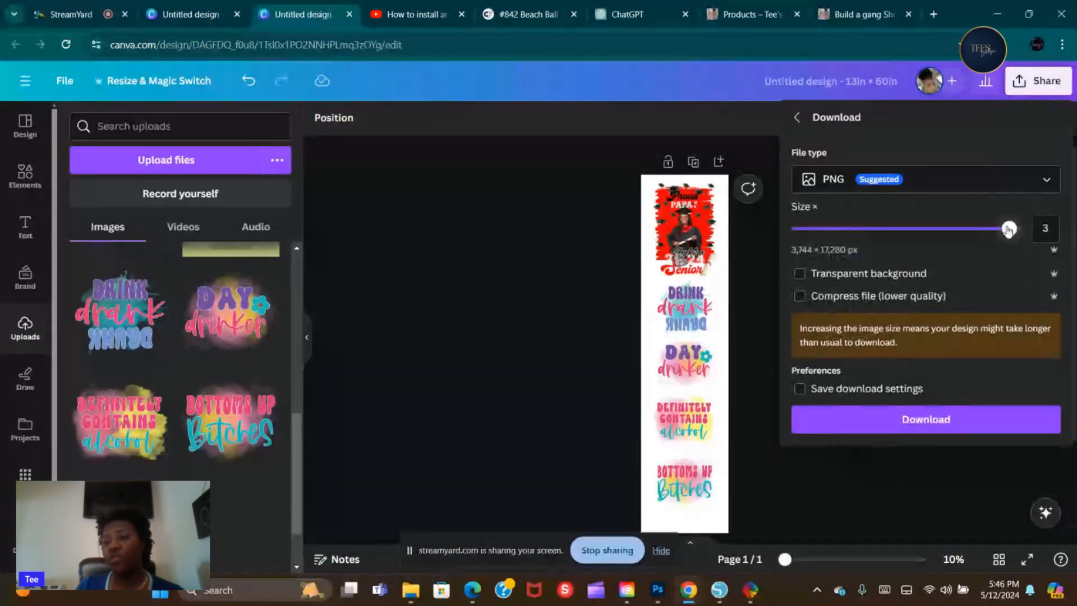
pyautogui.moveTo(1008, 229); pyautogui.dragTo(1020, 229)
pyautogui.doubleClick(1056, 227)
pyautogui.press('BackSpace')
pyautogui.write('3')
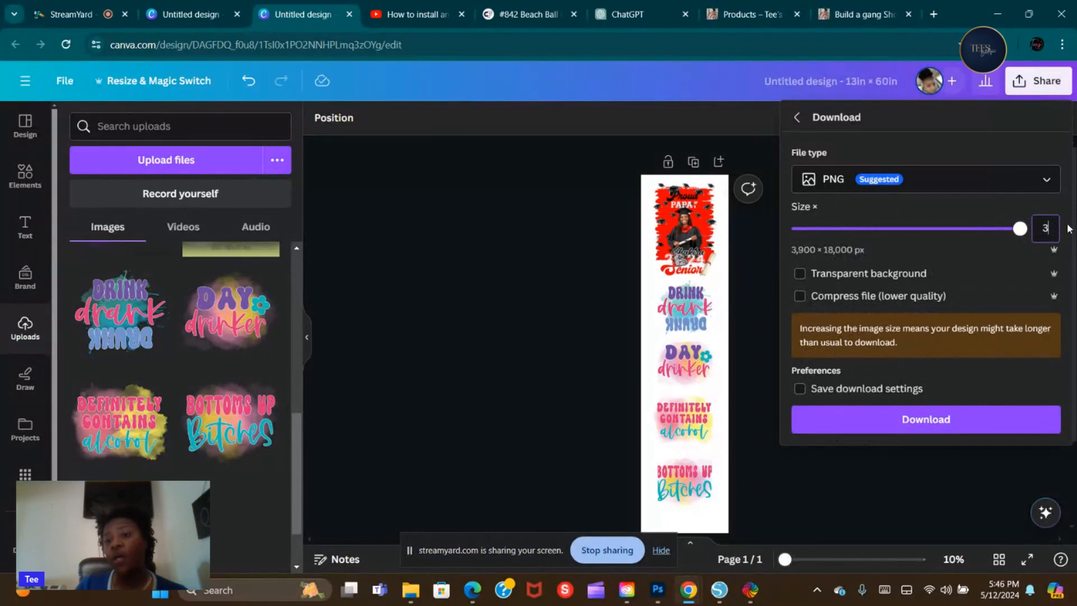
pyautogui.click(809, 279)
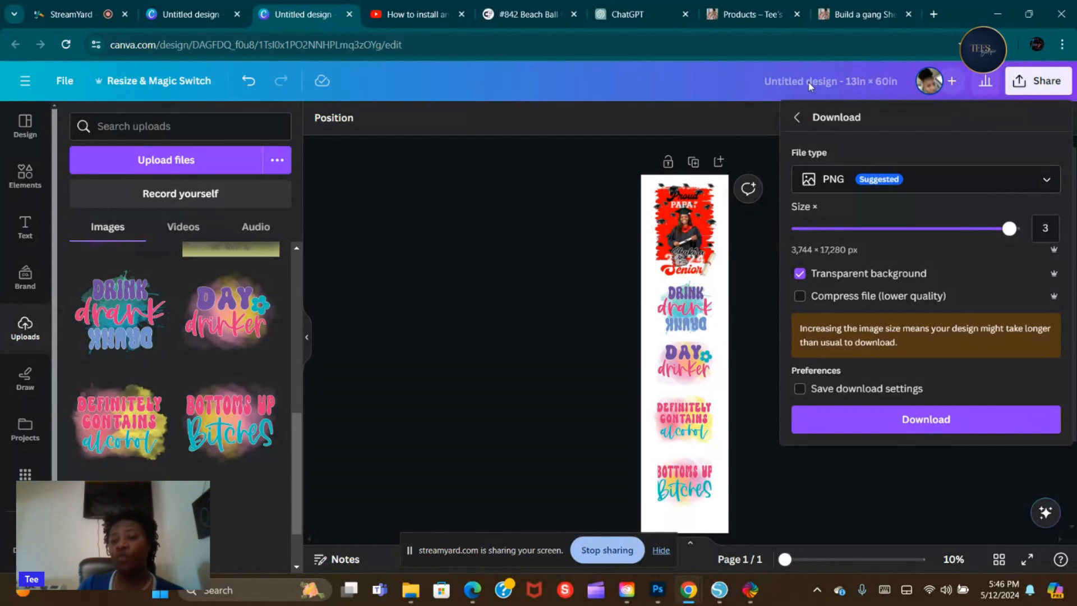
pyautogui.click(471, 369)
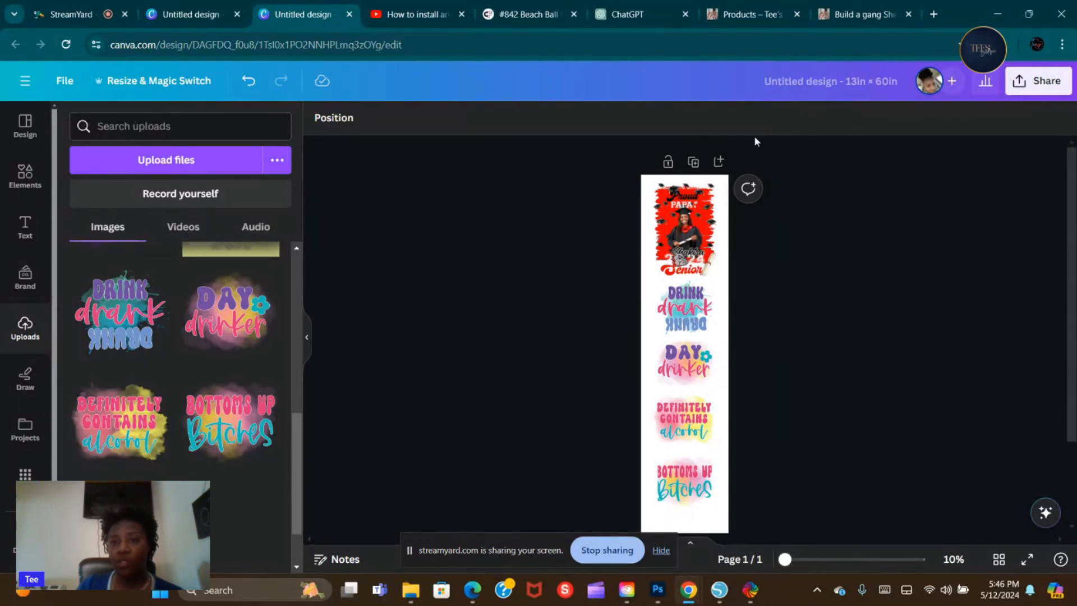
# Step: Rename the untitled design as "DTF Gang Sheet"
pyautogui.click(812, 96)
pyautogui.write('DTF Gang Sheet')
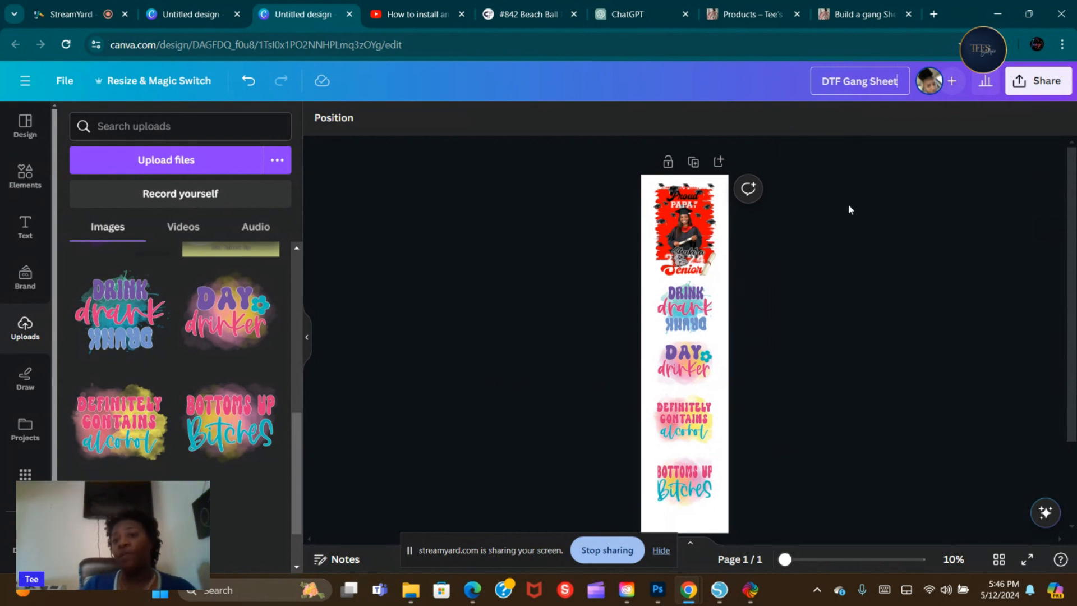
pyautogui.press('Return')
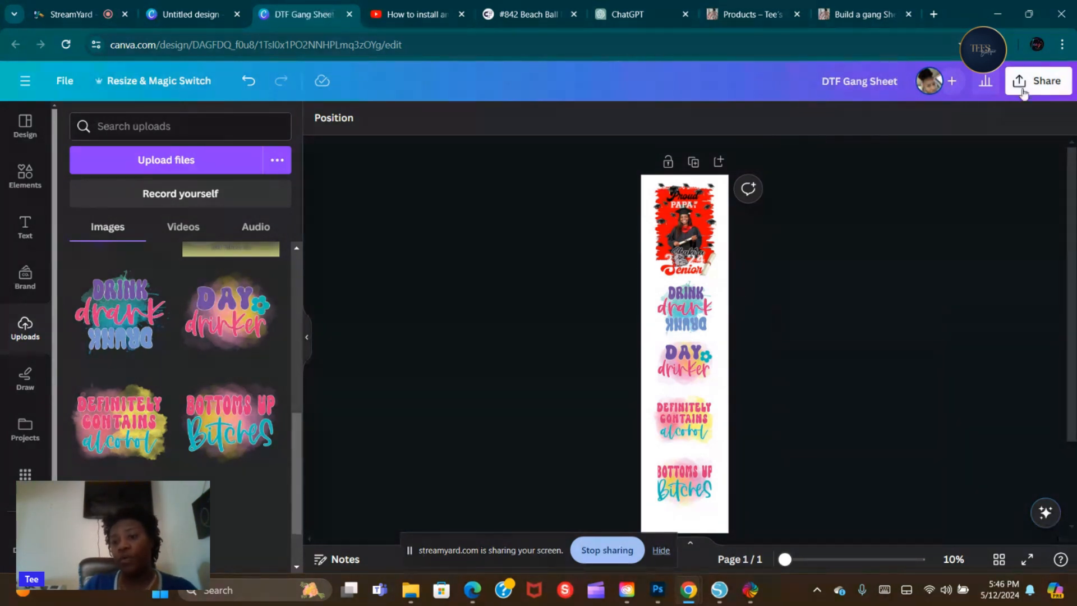
# Step: Try to download the gang sheet as a PNG at size 3 with a transparent background
pyautogui.click(1023, 91)
pyautogui.click(823, 433)
pyautogui.click(1044, 228)
pyautogui.write('3')
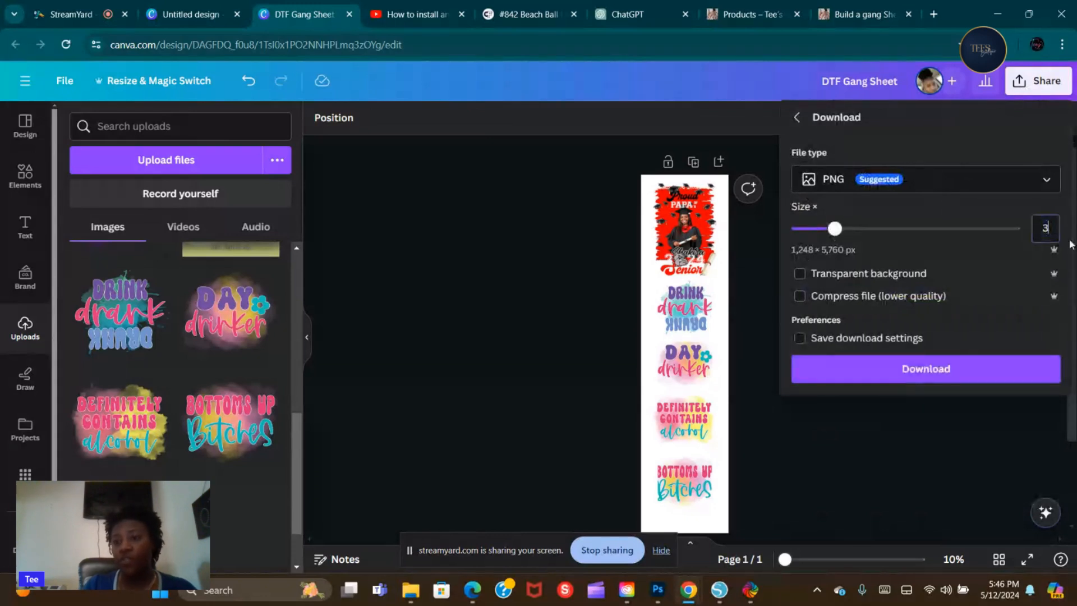
pyautogui.click(800, 274)
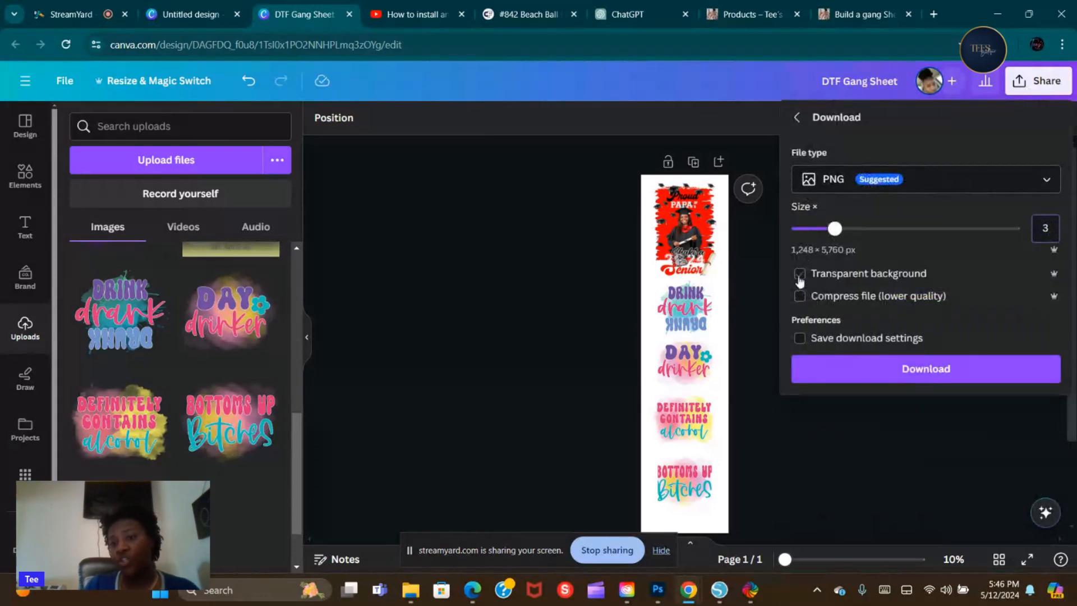
pyautogui.click(905, 428)
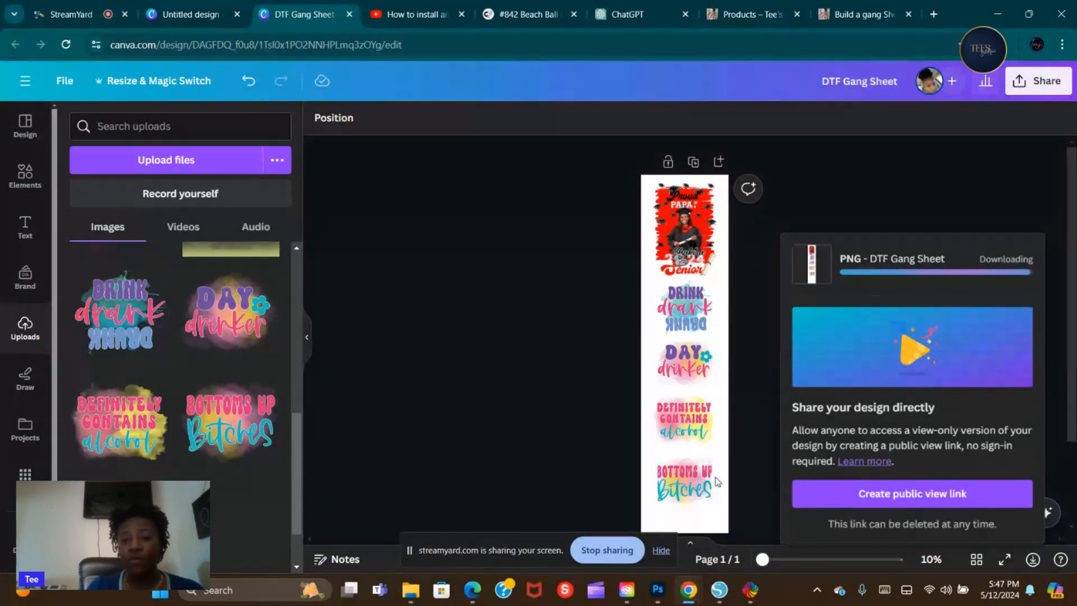
pyautogui.click(690, 474)
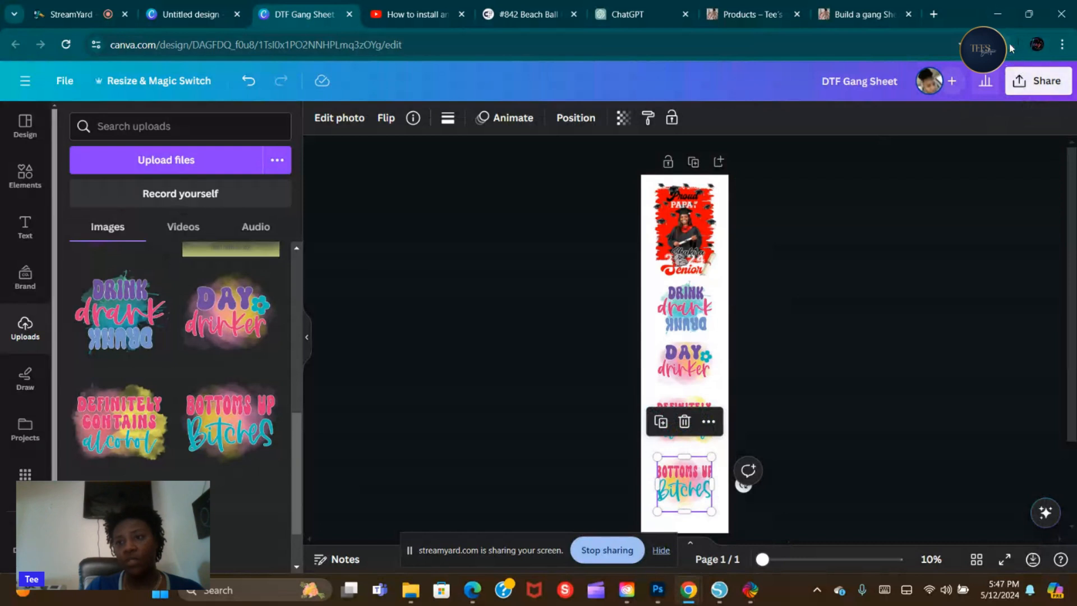
# Step: Download the DTF Gang Sheet design again as a PNG at size 3 with a transparent background
pyautogui.click(1015, 84)
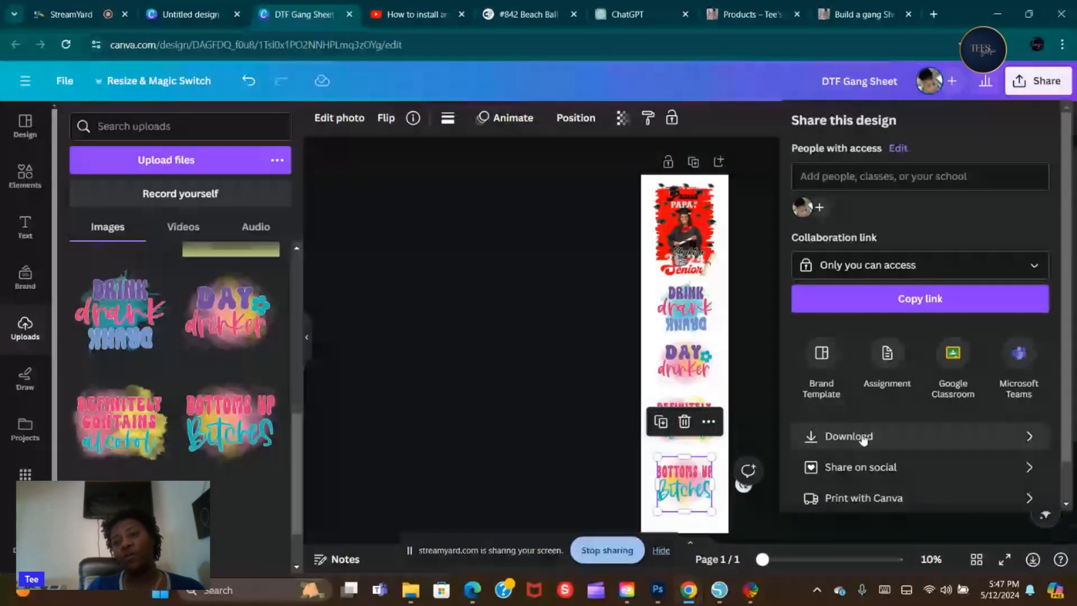
pyautogui.click(835, 436)
pyautogui.click(1044, 228)
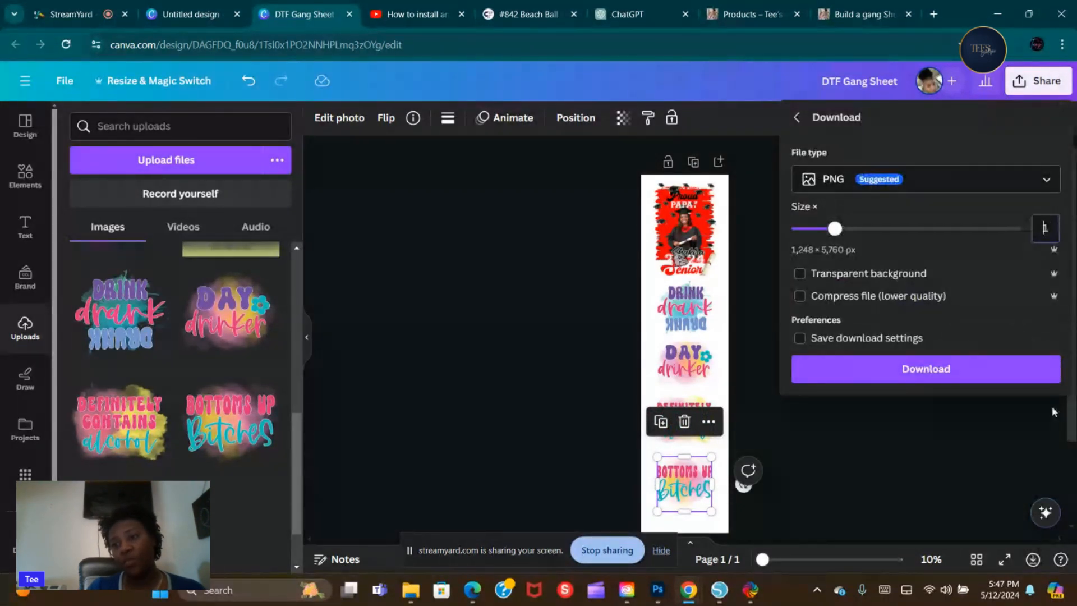
pyautogui.moveTo(1046, 228); pyautogui.dragTo(1019, 242)
pyautogui.write('3')
pyautogui.click(753, 258)
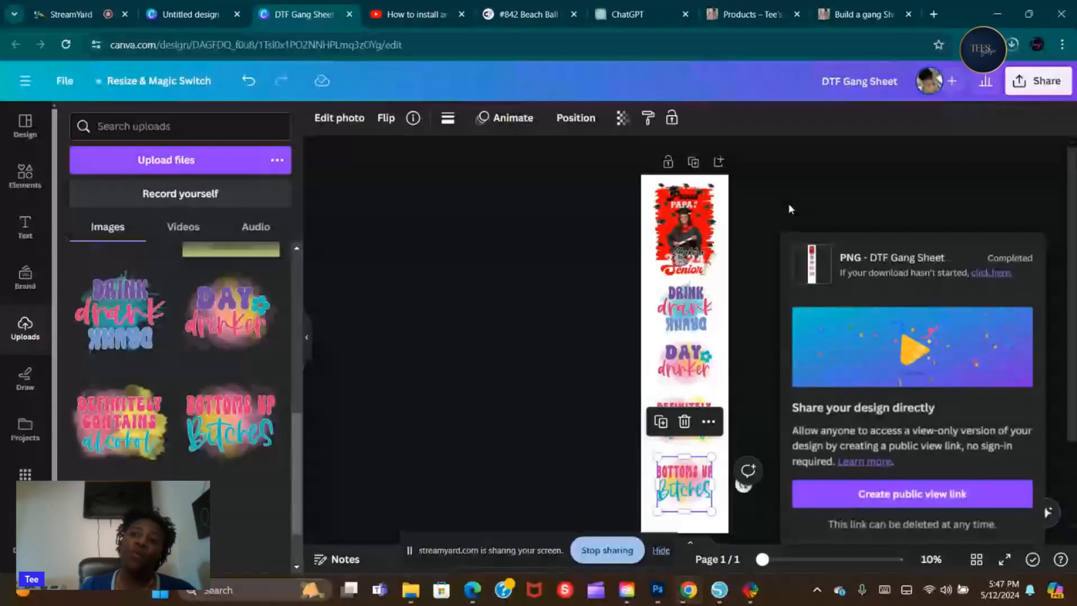
pyautogui.click(671, 255)
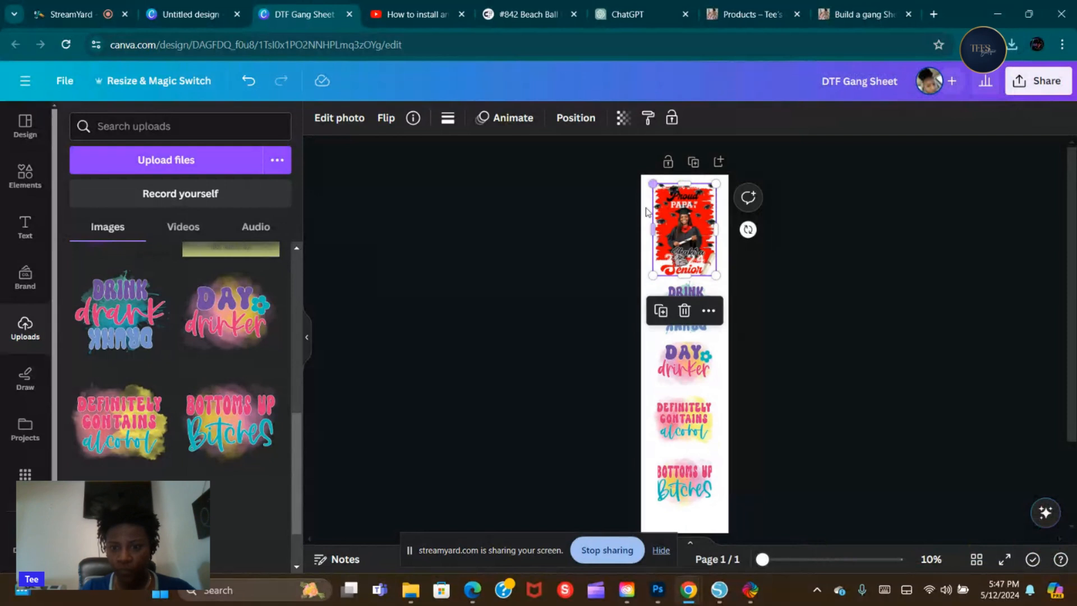
pyautogui.click(667, 492)
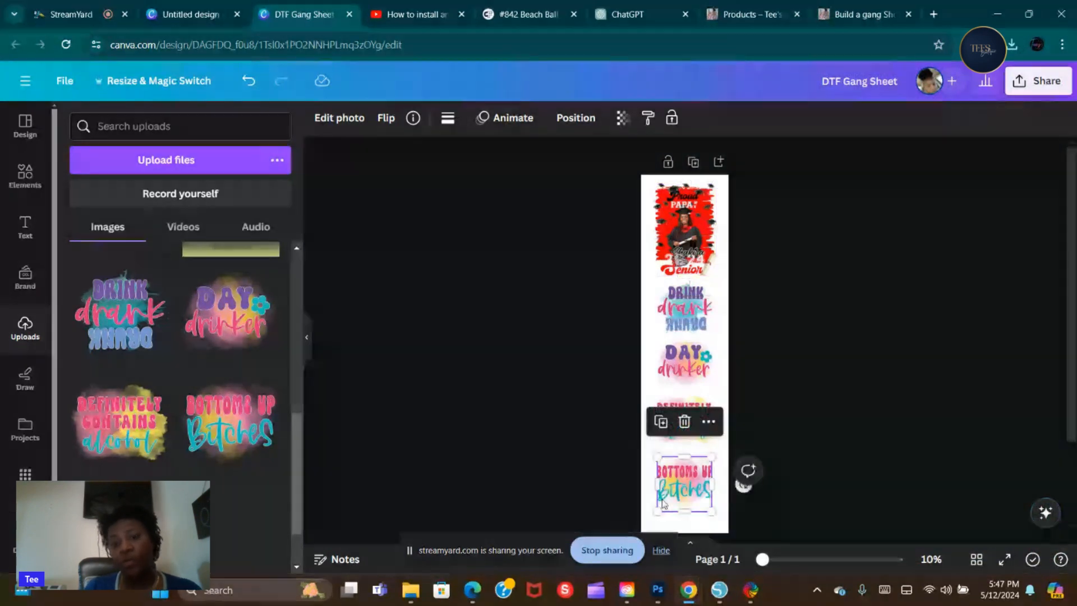
pyautogui.click(888, 345)
# Step: Open the downloaded DTF Gang Sheet.png in the image viewer and start saving a copy of it
pyautogui.click(1012, 44)
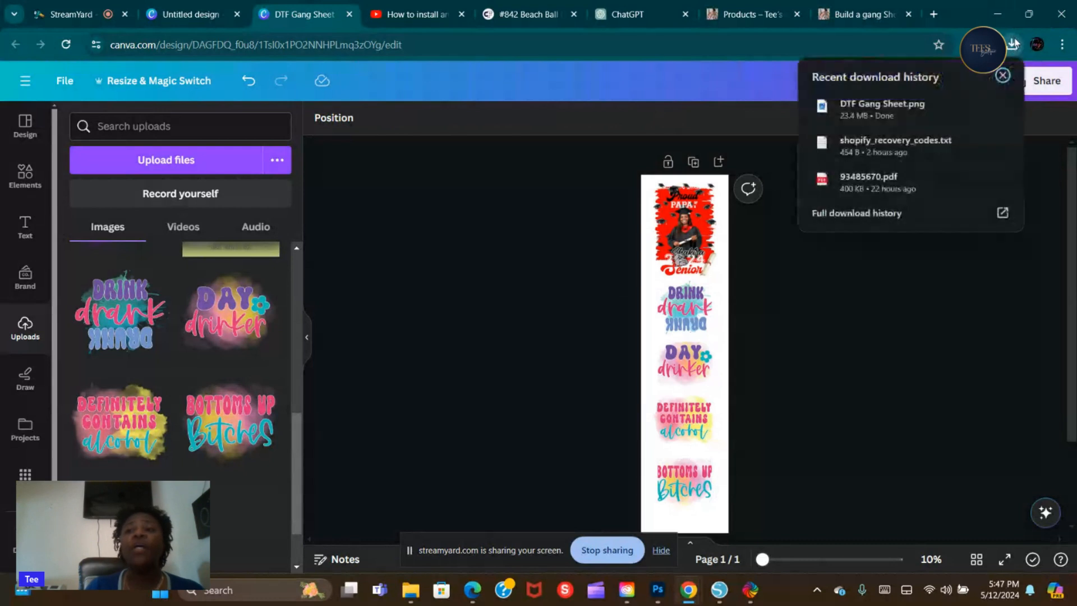
pyautogui.click(983, 115)
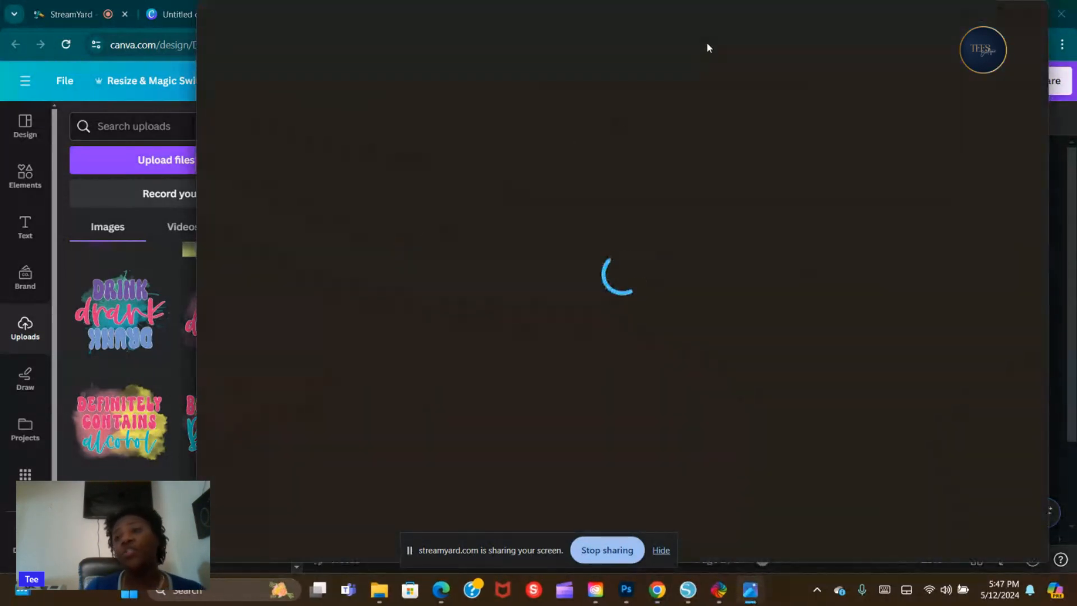
pyautogui.click(732, 18)
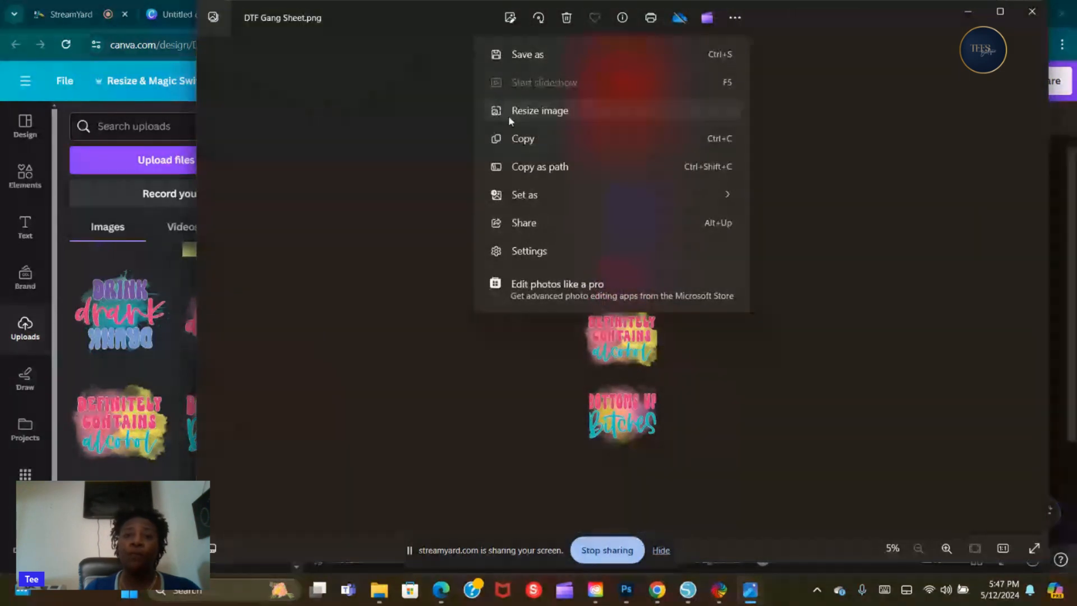
pyautogui.click(573, 59)
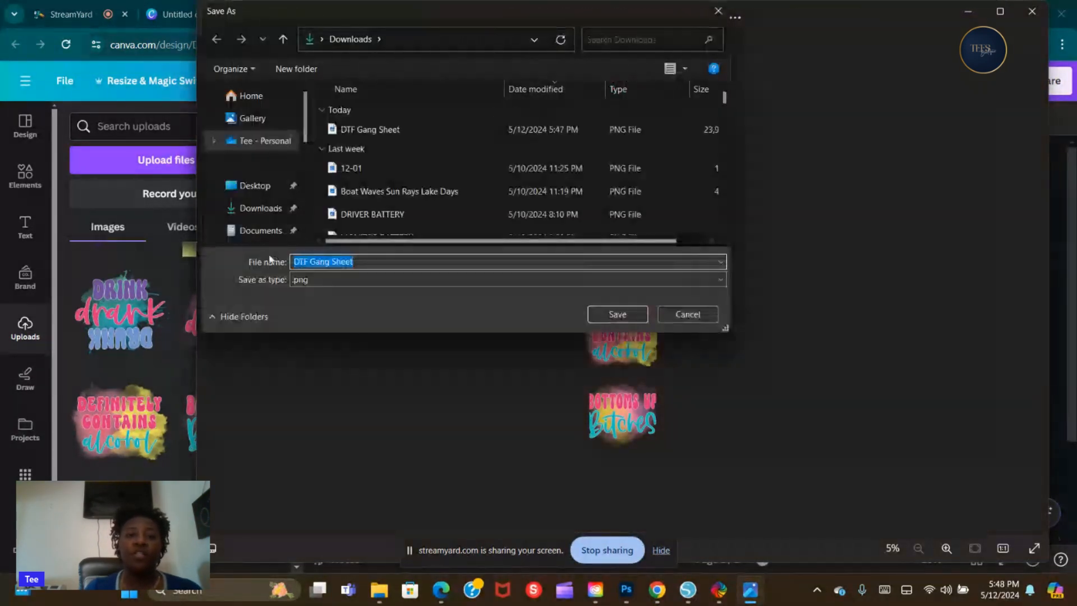
# Step: Create a new folder named DTF in Downloads from the save dialog
pyautogui.moveTo(307, 143)
pyautogui.mouseDown()
pyautogui.moveTo(317, 143)
pyautogui.moveTo(312, 216)
pyautogui.moveTo(317, 144)
pyautogui.mouseUp()
pyautogui.click(247, 181)
pyautogui.moveTo(314, 135)
pyautogui.mouseDown()
pyautogui.moveTo(298, 217)
pyautogui.moveTo(312, 143)
pyautogui.mouseUp()
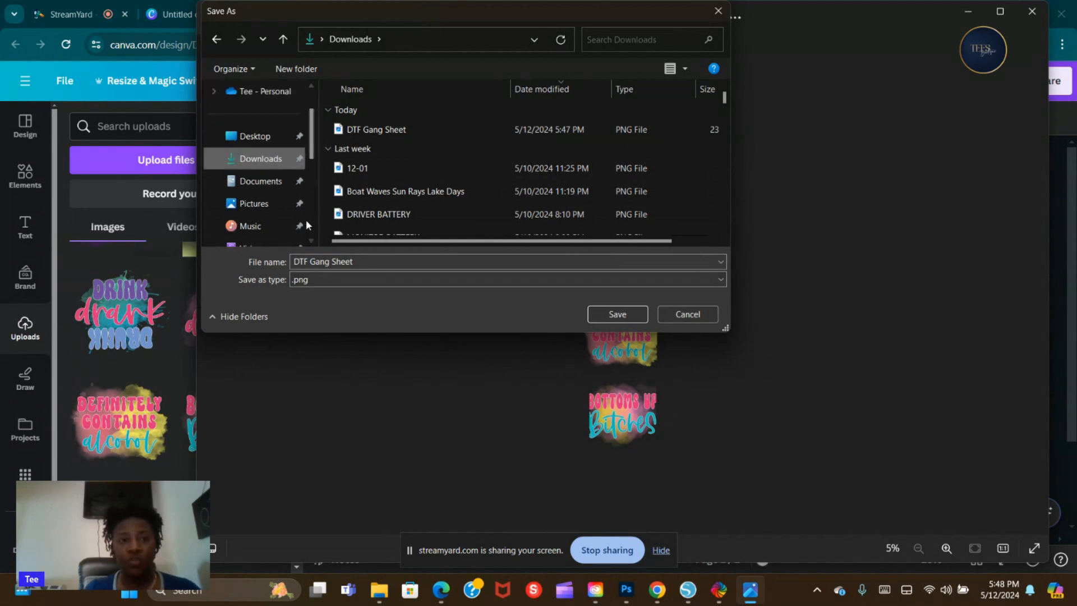
pyautogui.click(296, 68)
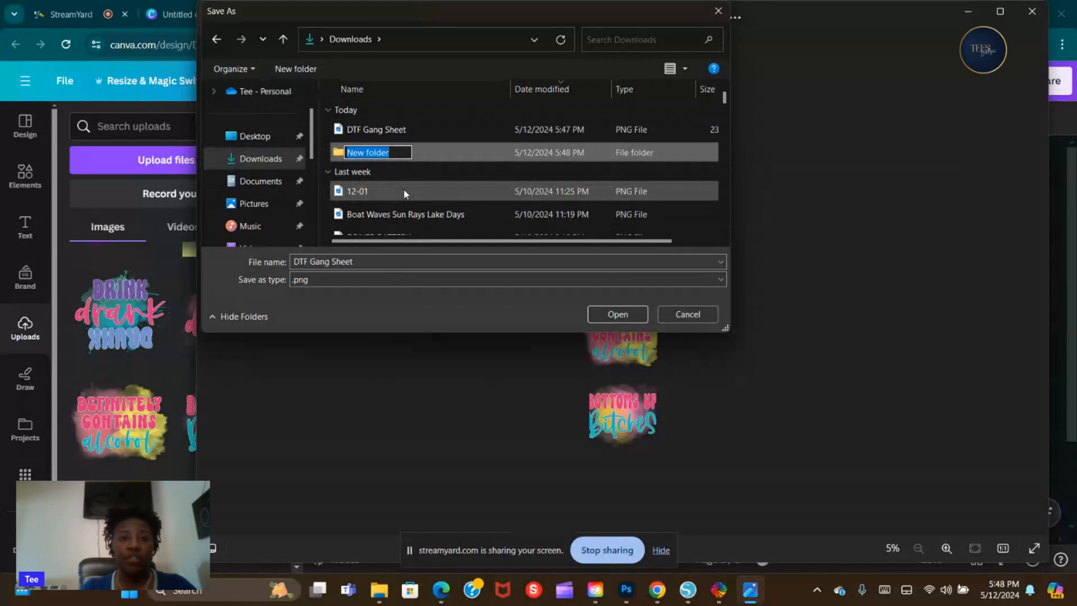
pyautogui.write('DTF')
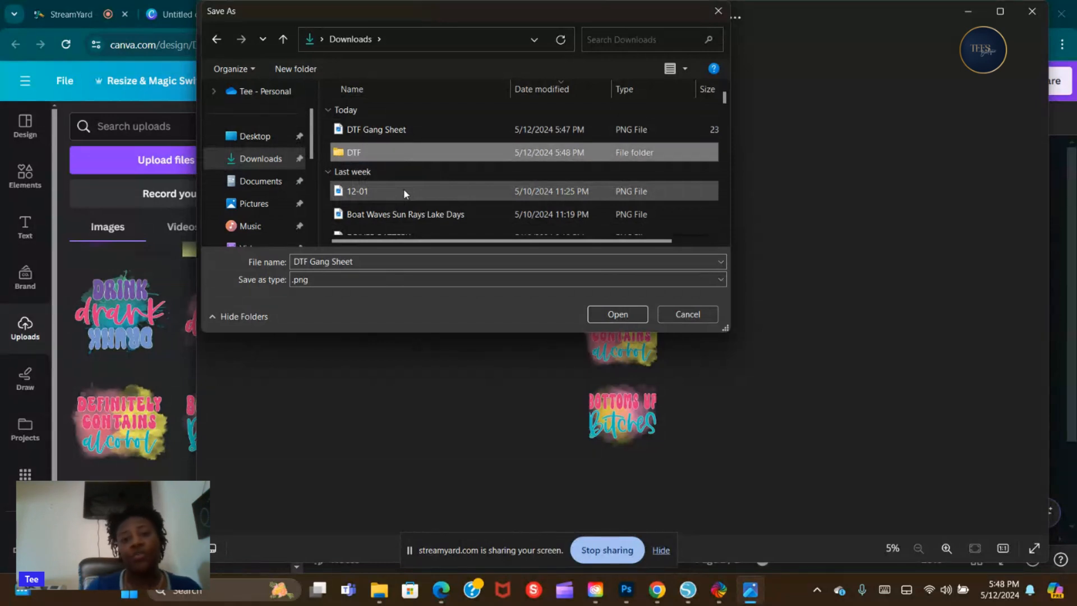
# Step: Save the DTF Gang Sheet PNG copy into the DTF folder and close the image viewer
pyautogui.click(354, 153)
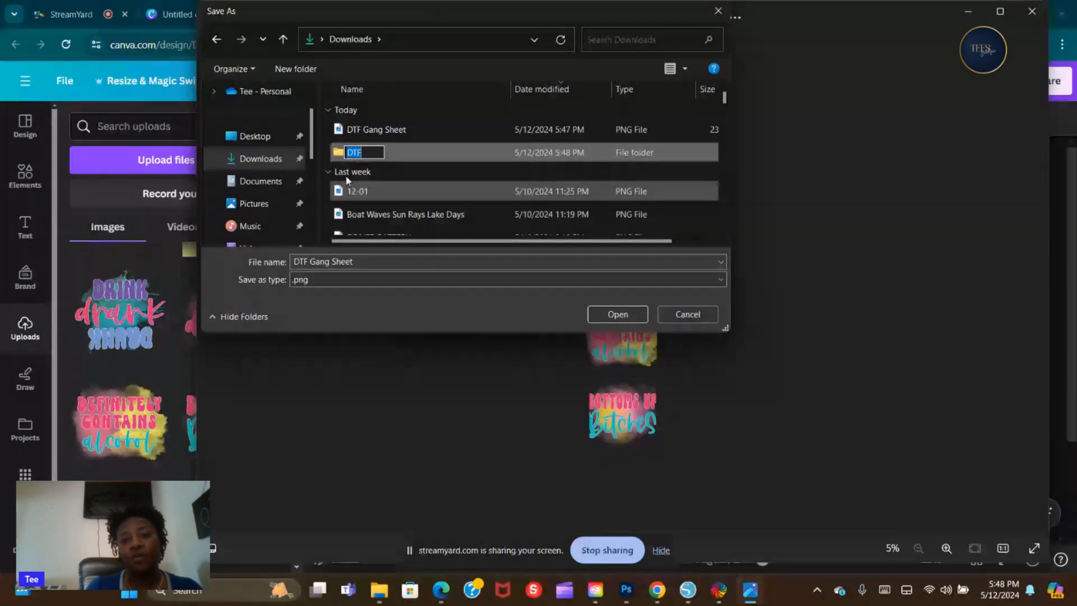
pyautogui.click(617, 314)
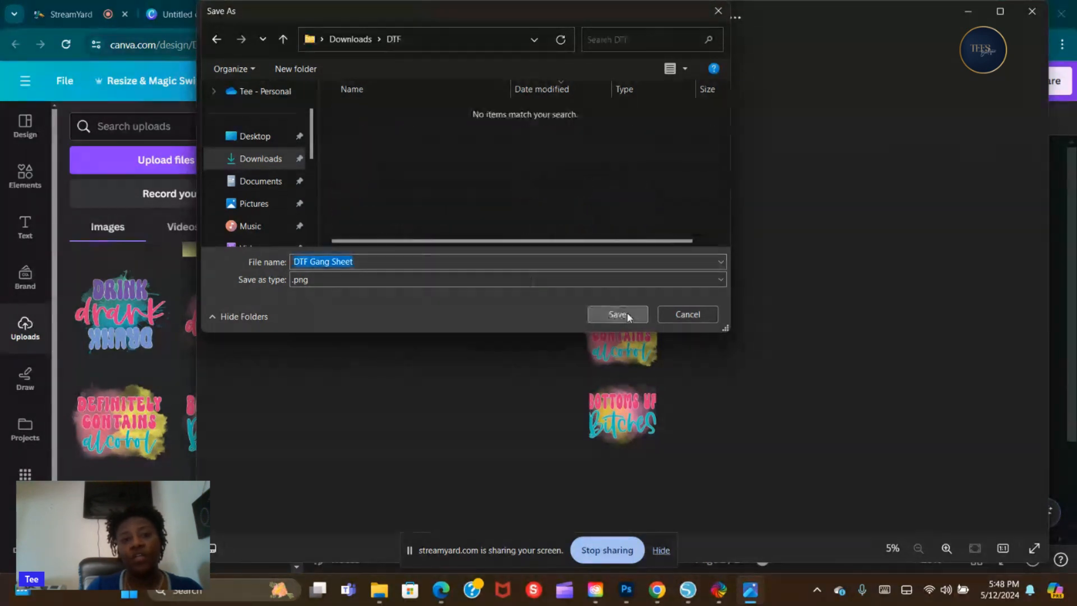
pyautogui.click(628, 317)
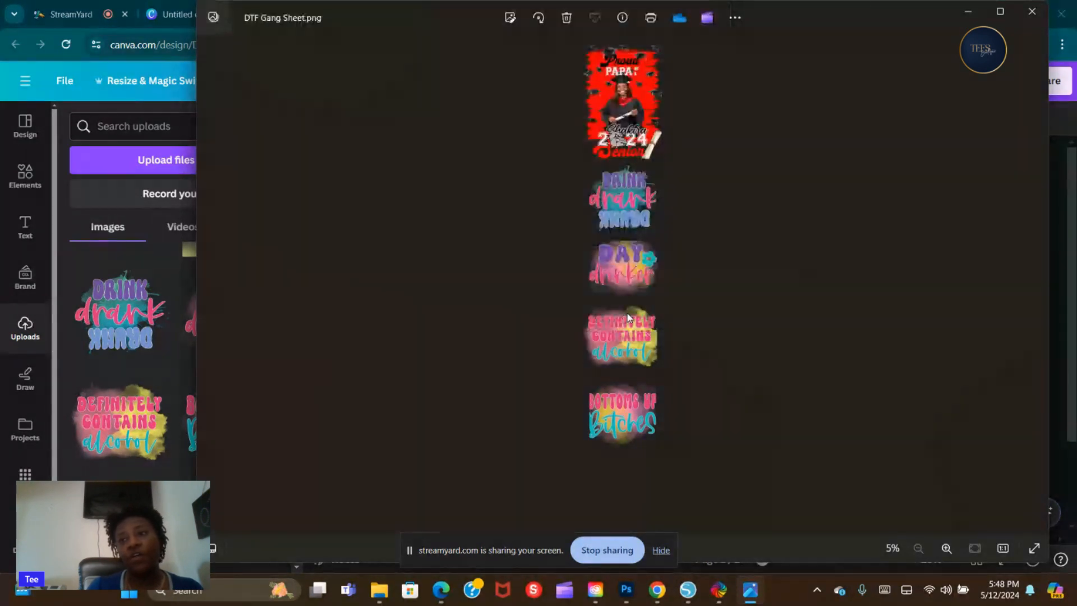
pyautogui.click(1029, 12)
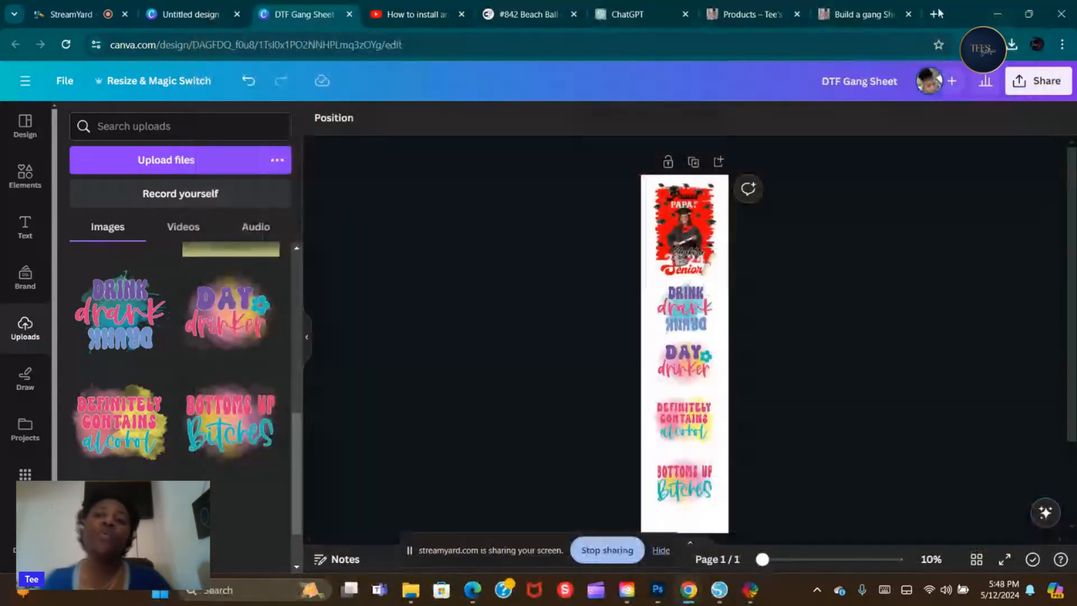
# Step: Switch to the boutique's store, close the duplicate product page and open the Build a gang Sheet product from the product listing
pyautogui.click(767, 20)
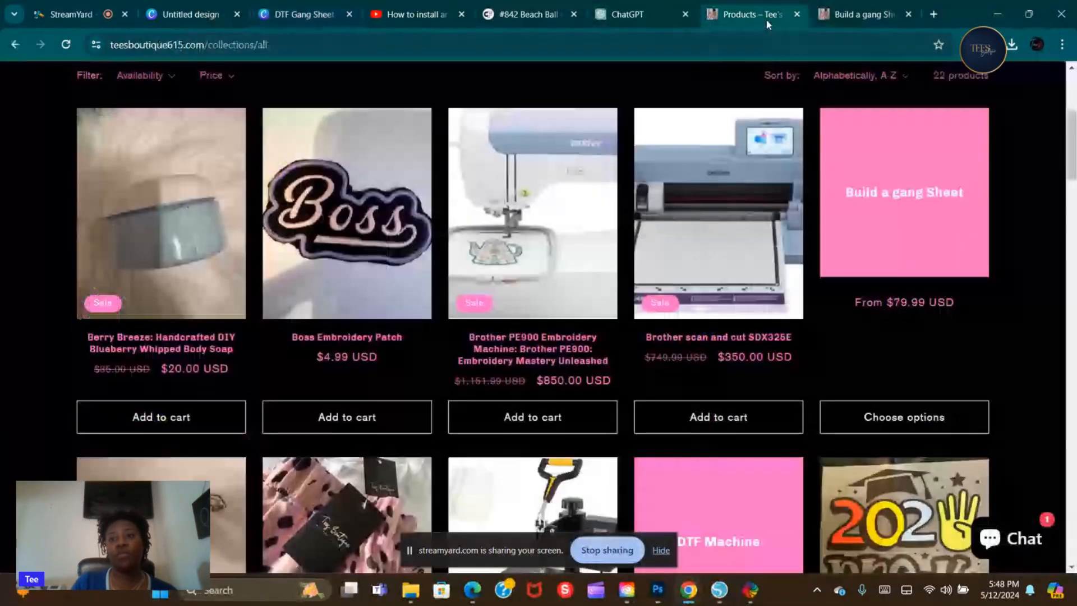
pyautogui.click(849, 21)
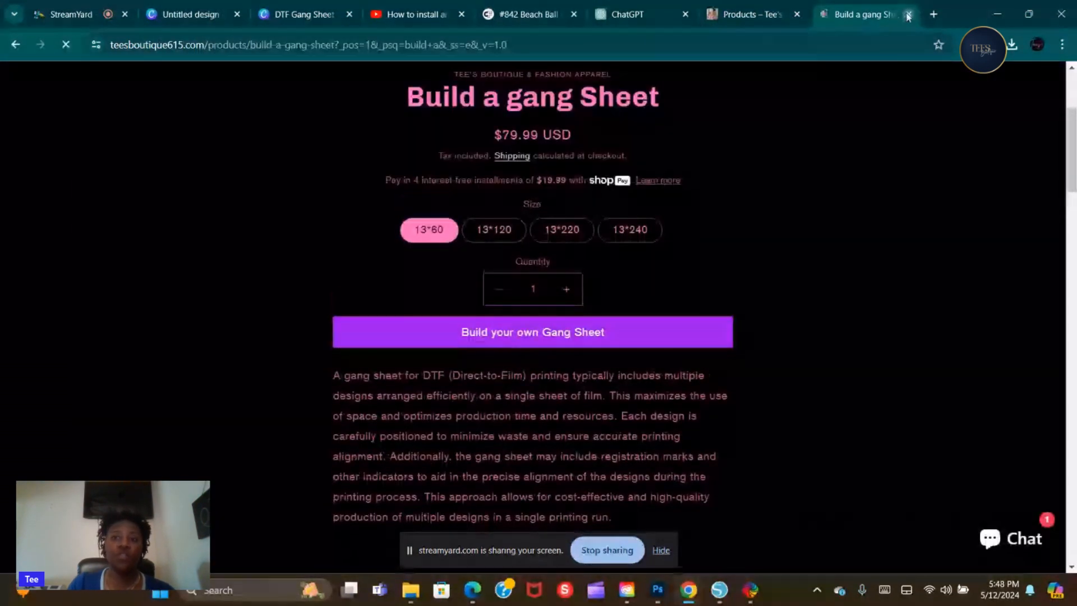
pyautogui.click(908, 15)
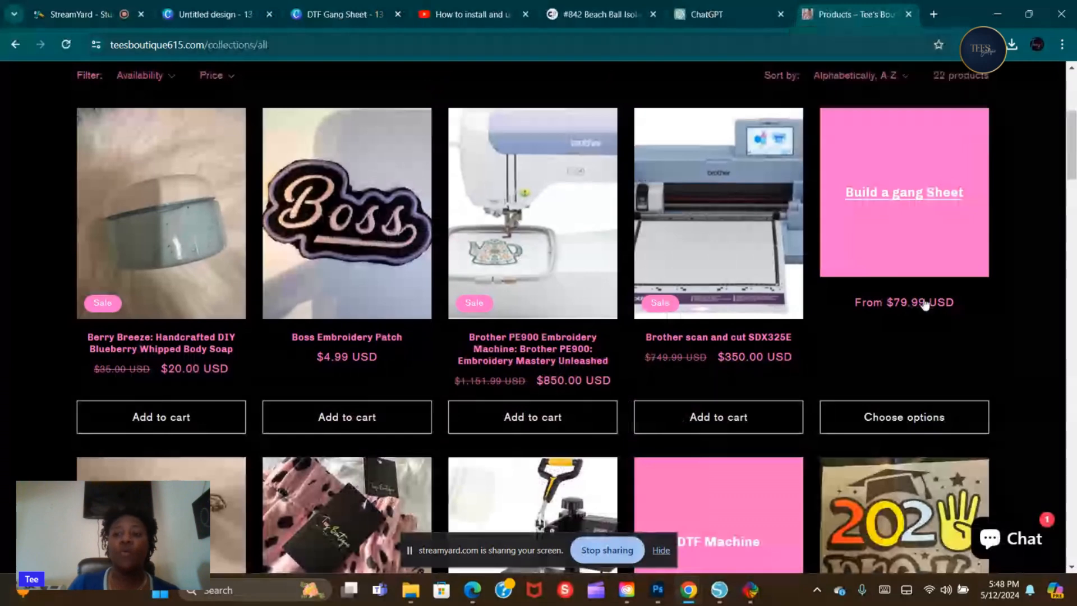
pyautogui.click(896, 202)
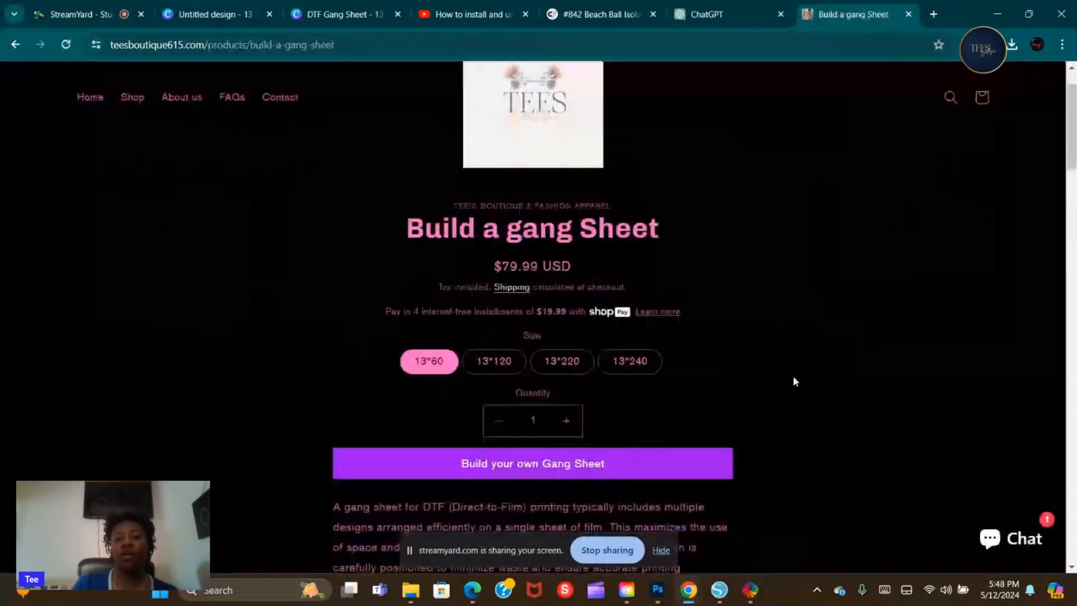
# Step: View the other gang sheet sizes, select 13*60 and launch the gang sheet builder
pyautogui.click(473, 365)
pyautogui.click(564, 365)
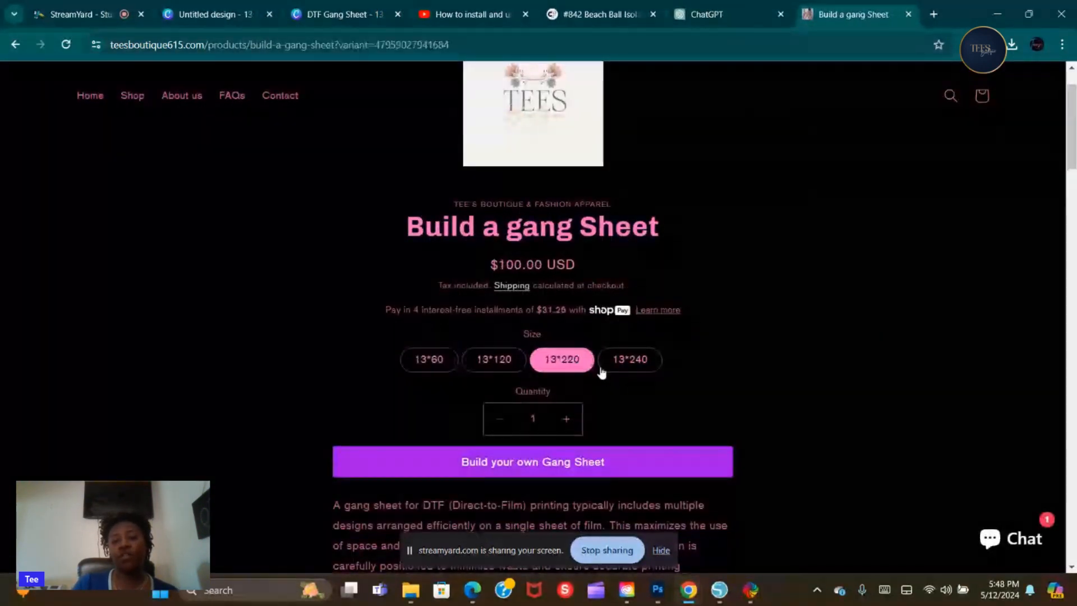
pyautogui.click(631, 367)
pyautogui.click(427, 366)
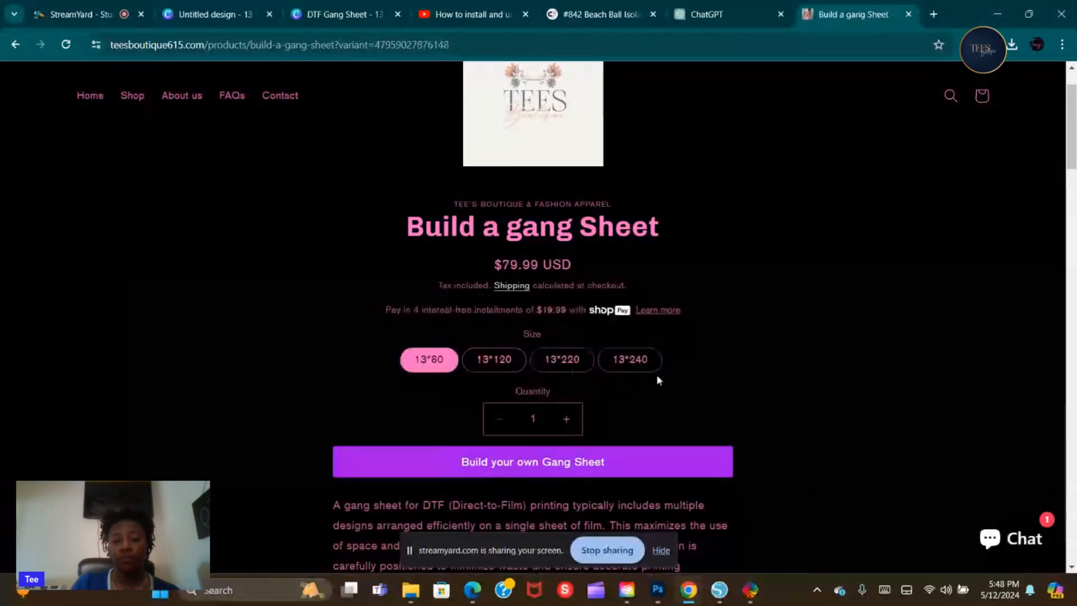
pyautogui.scroll(-1, 648, 343)
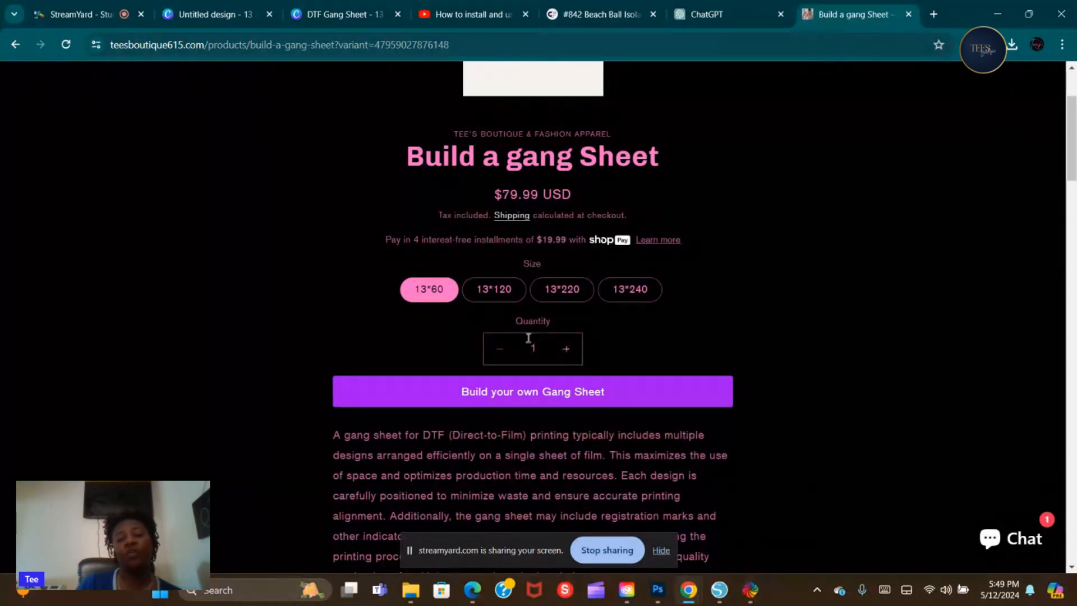
pyautogui.click(564, 401)
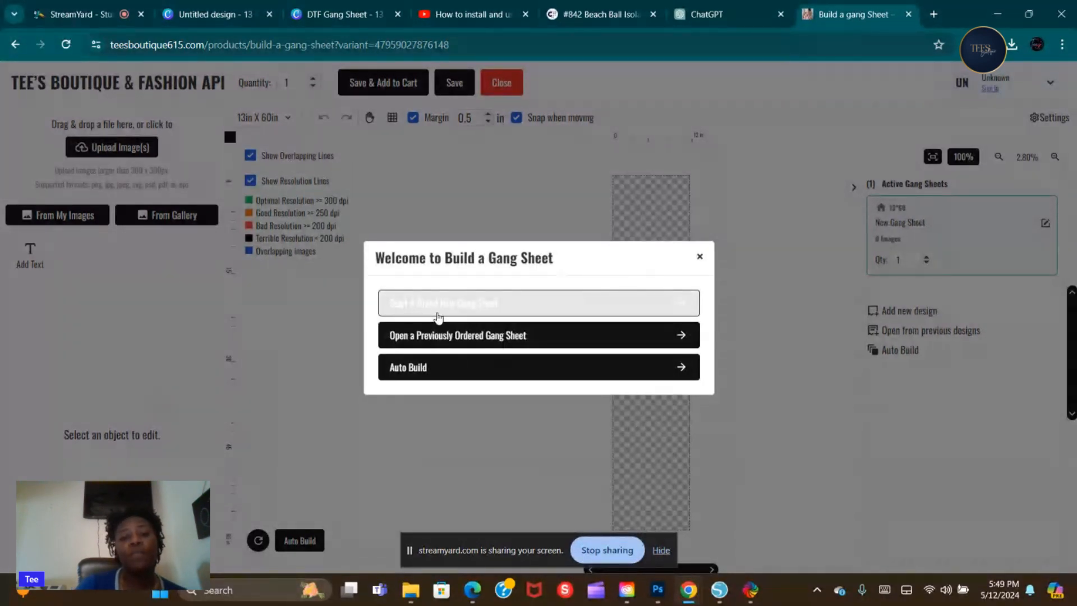
# Step: Start an Auto Build, upload DTF Gang Sheet from Downloads and apply it to the 13in X 60in sheet
pyautogui.click(413, 379)
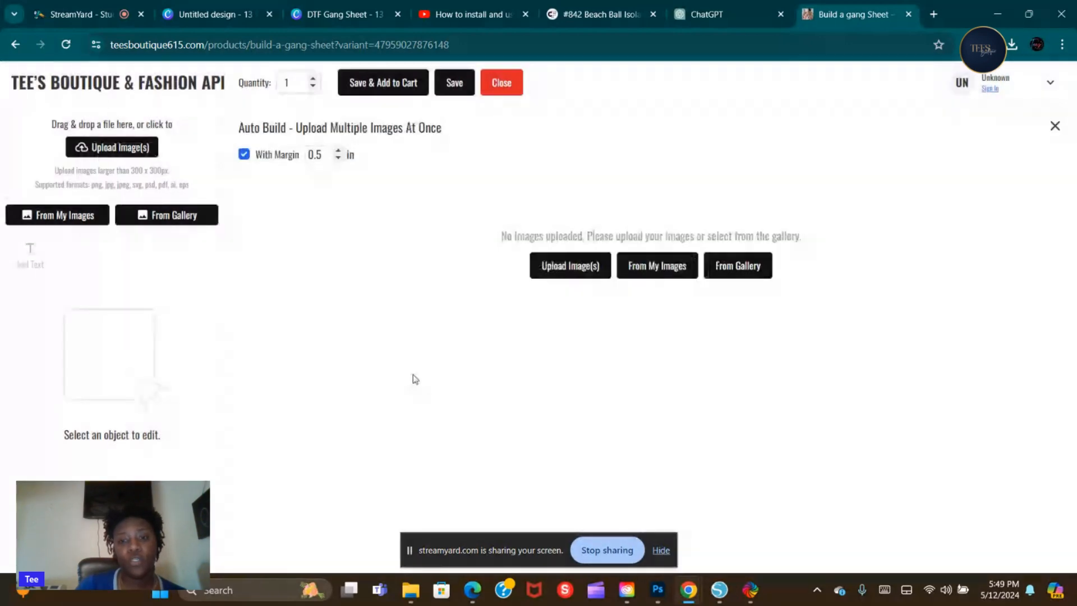
pyautogui.click(654, 273)
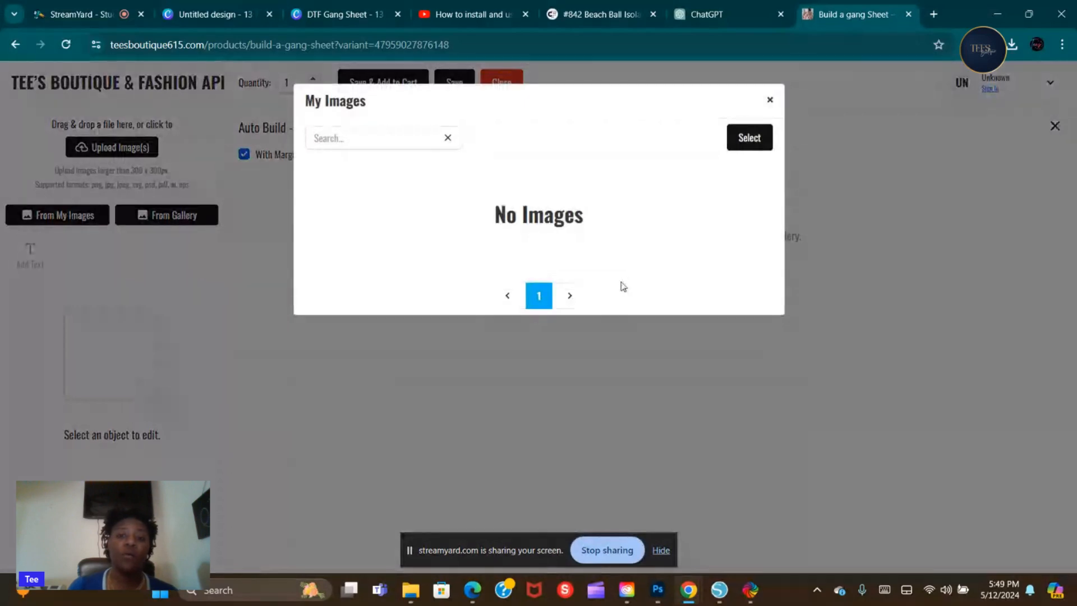
pyautogui.click(770, 100)
pyautogui.click(543, 272)
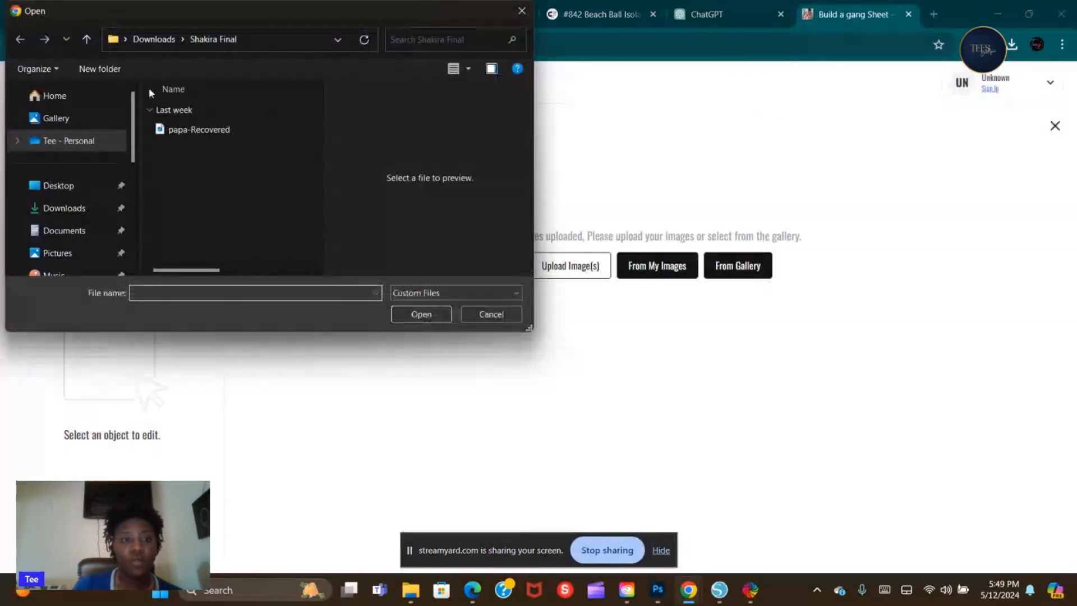
pyautogui.click(54, 212)
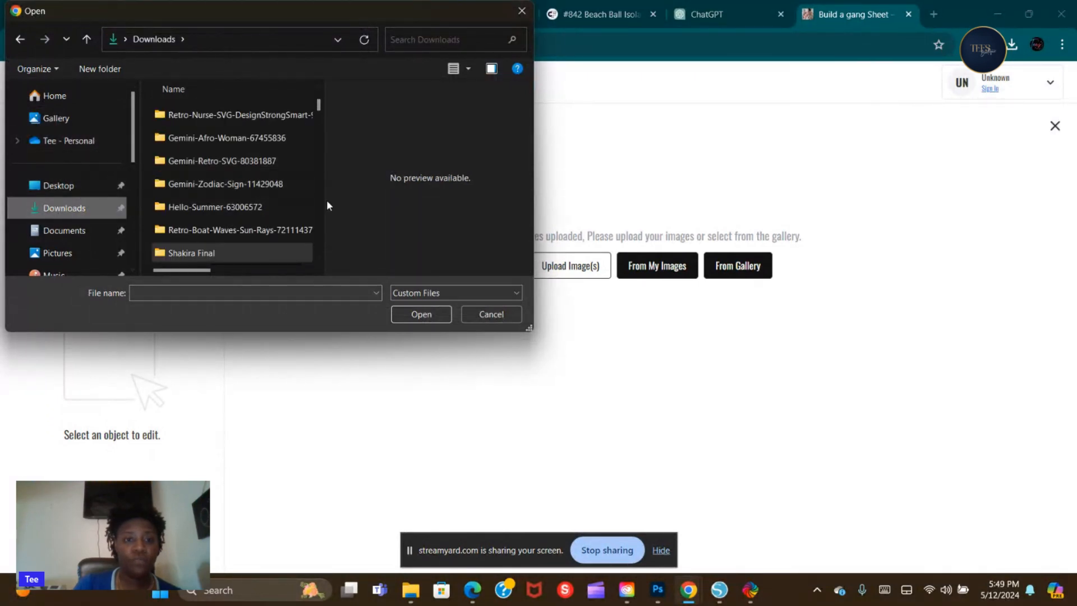
pyautogui.scroll(10, 318, 113)
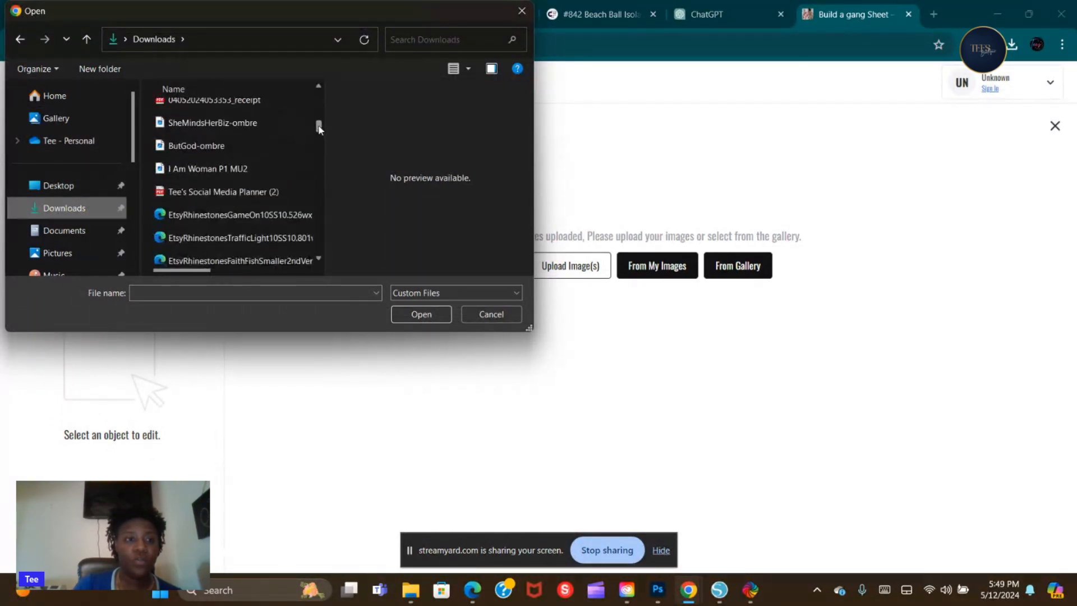
pyautogui.click(206, 132)
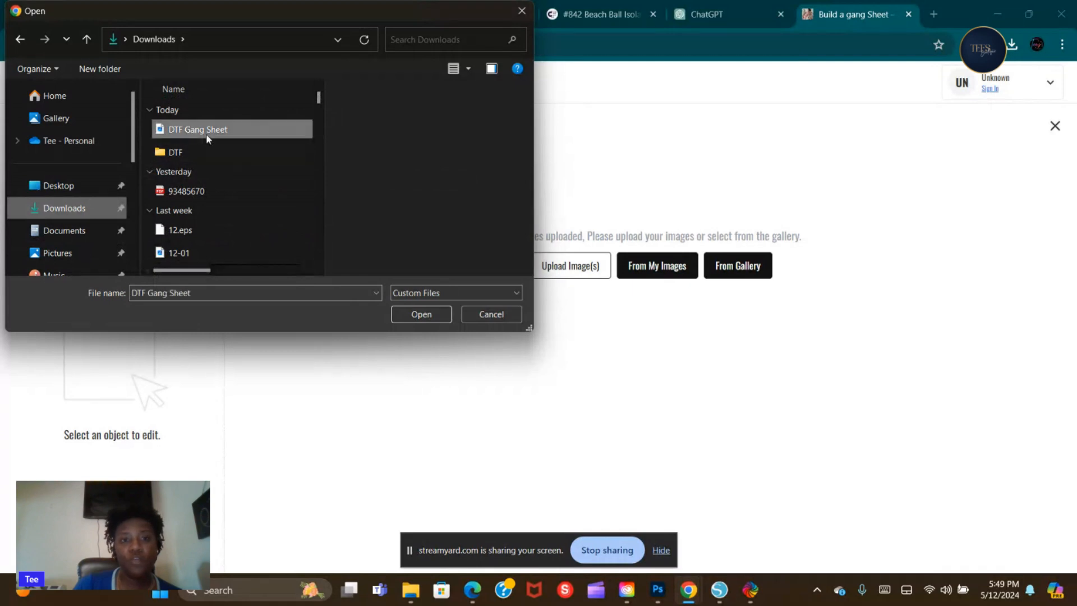
pyautogui.click(415, 313)
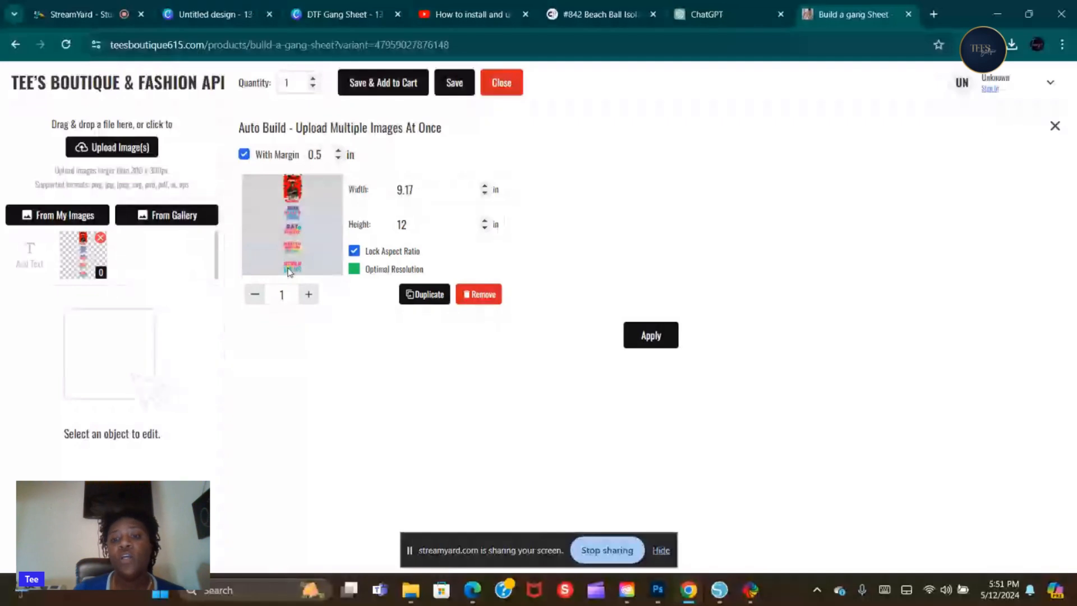
pyautogui.click(630, 337)
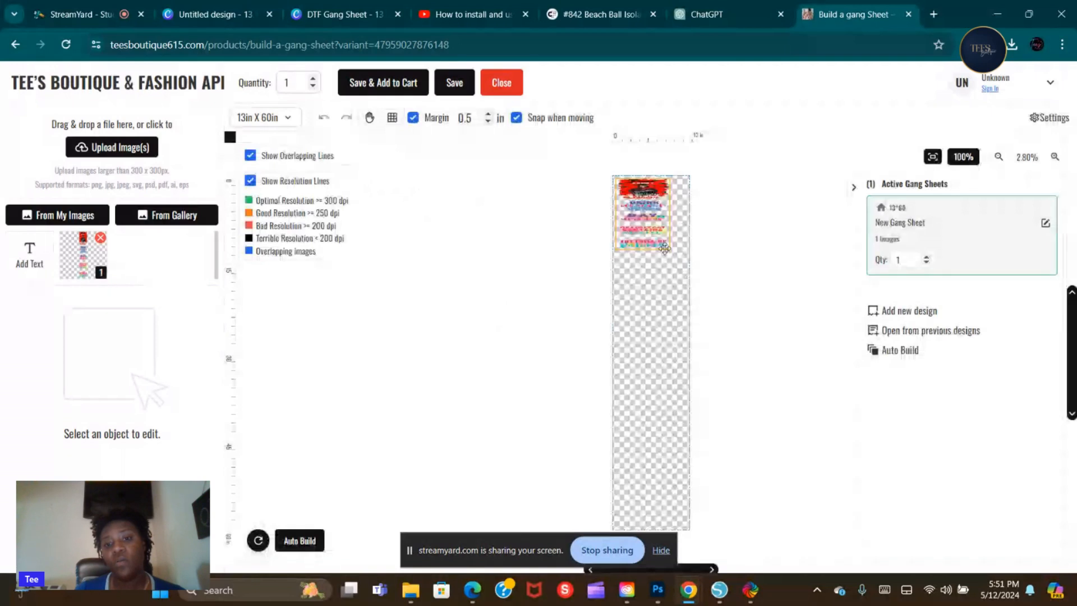
# Step: Move the placed image down the gang sheet and try enlarging it to about 20.4 × 26.8 in
pyautogui.moveTo(664, 248); pyautogui.dragTo(669, 298)
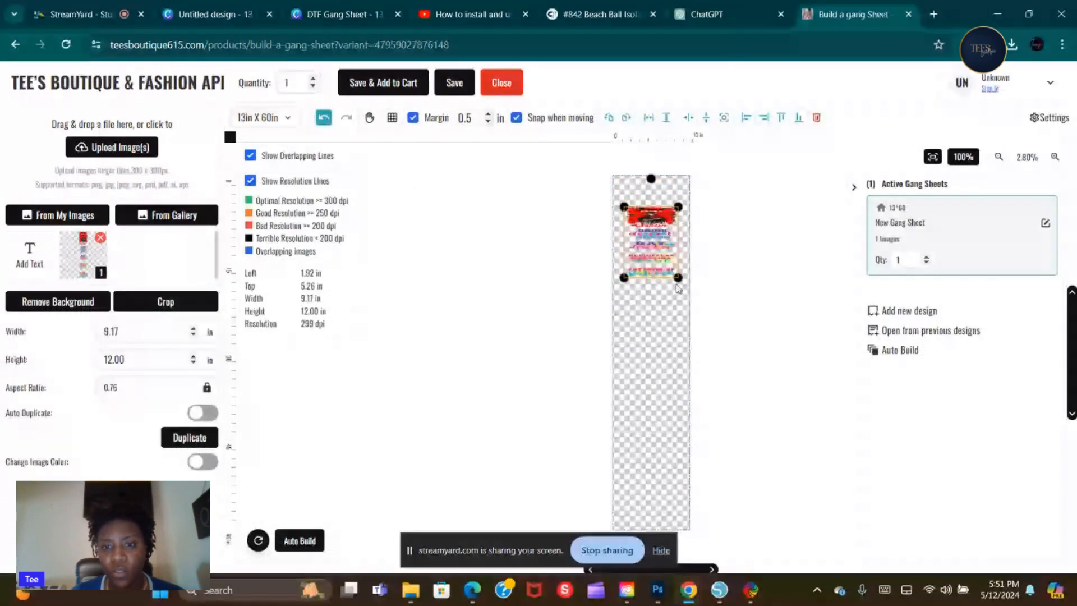
pyautogui.moveTo(677, 285); pyautogui.dragTo(774, 399)
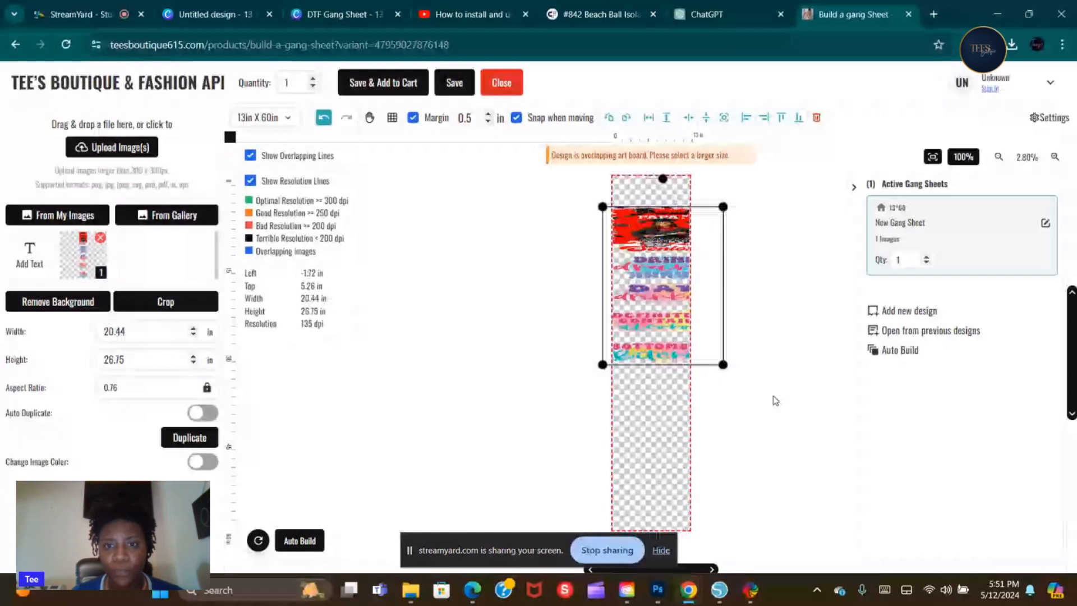
pyautogui.click(774, 400)
pyautogui.click(668, 322)
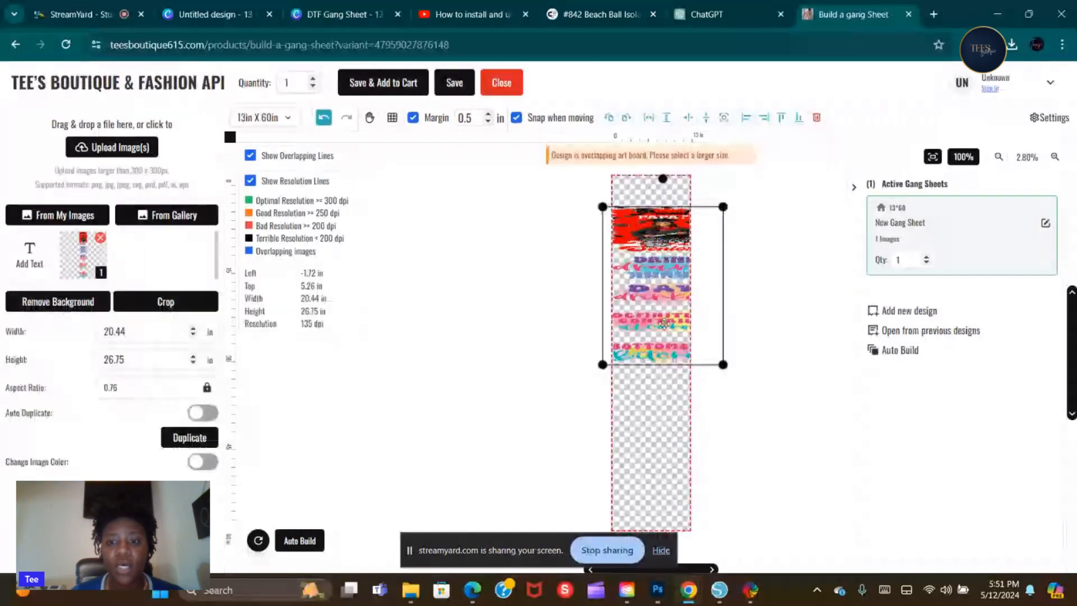
pyautogui.rightClick(687, 323)
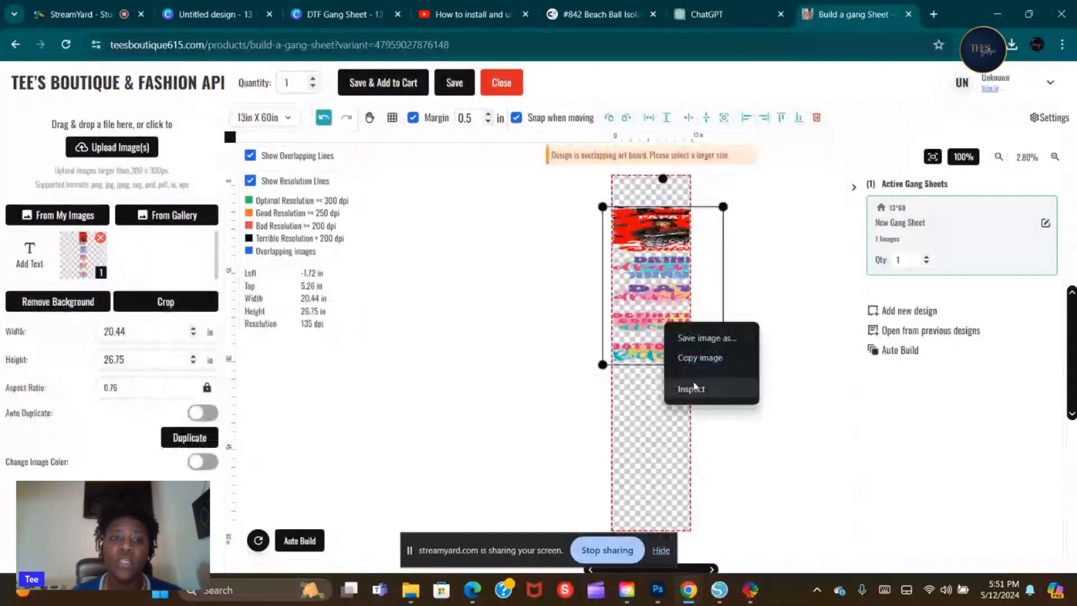
pyautogui.click(478, 305)
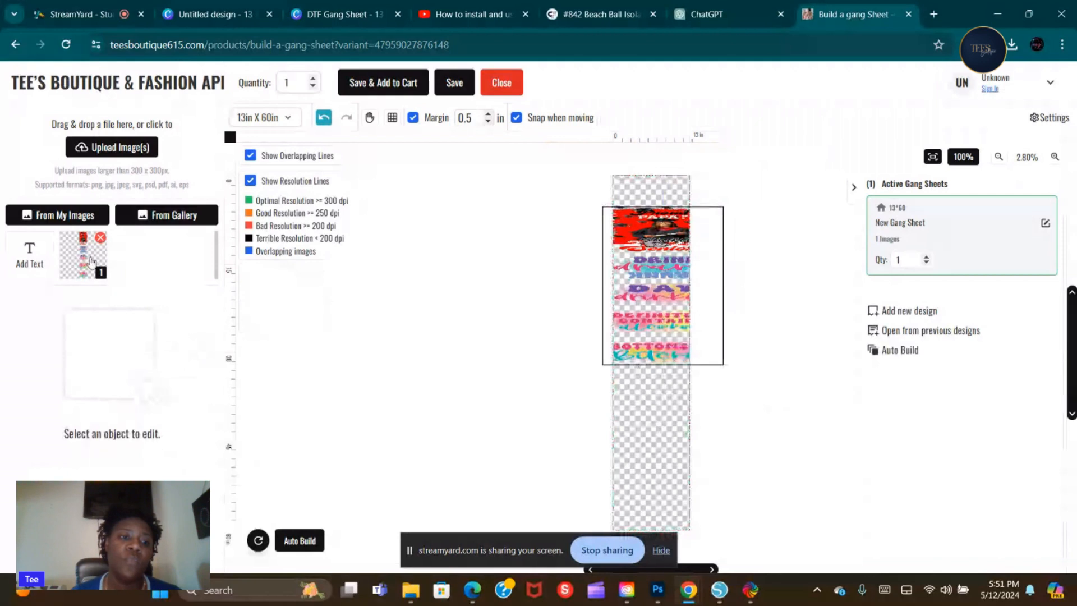
# Step: Remove the gang sheet image from the uploaded images and delete its placed copy from the sheet
pyautogui.click(101, 238)
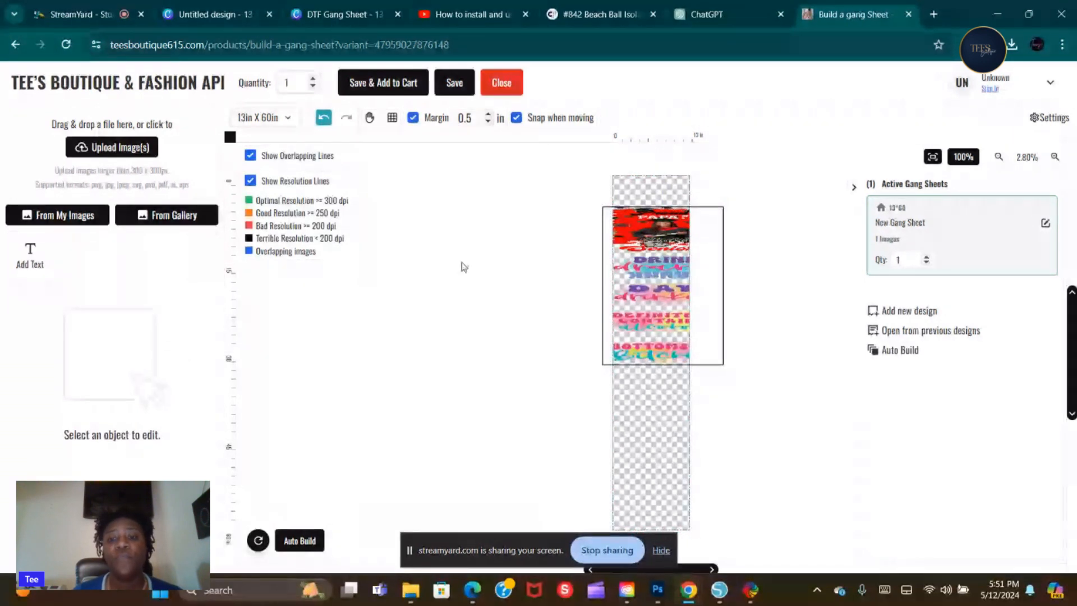
pyautogui.rightClick(659, 255)
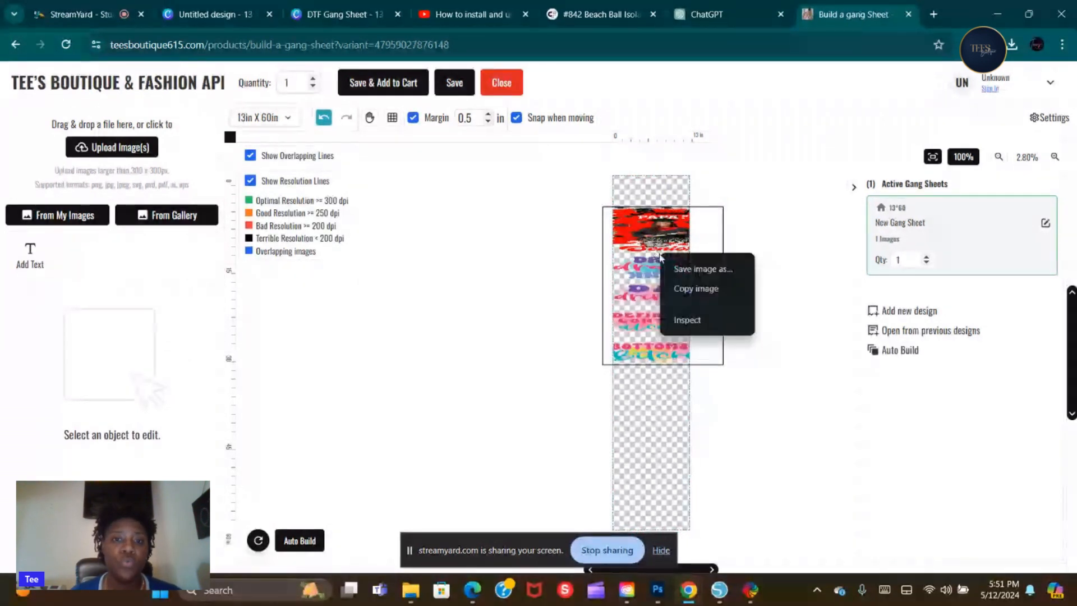
pyautogui.click(606, 280)
pyautogui.moveTo(606, 280)
pyautogui.mouseDown()
pyautogui.moveTo(616, 276)
pyautogui.moveTo(611, 294)
pyautogui.mouseUp()
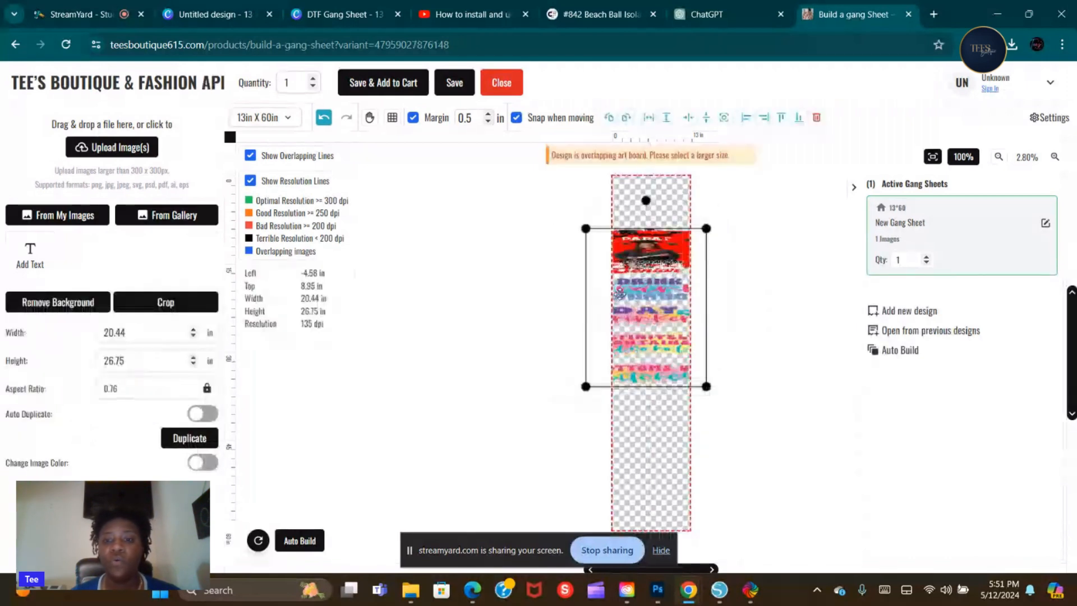
pyautogui.rightClick(626, 292)
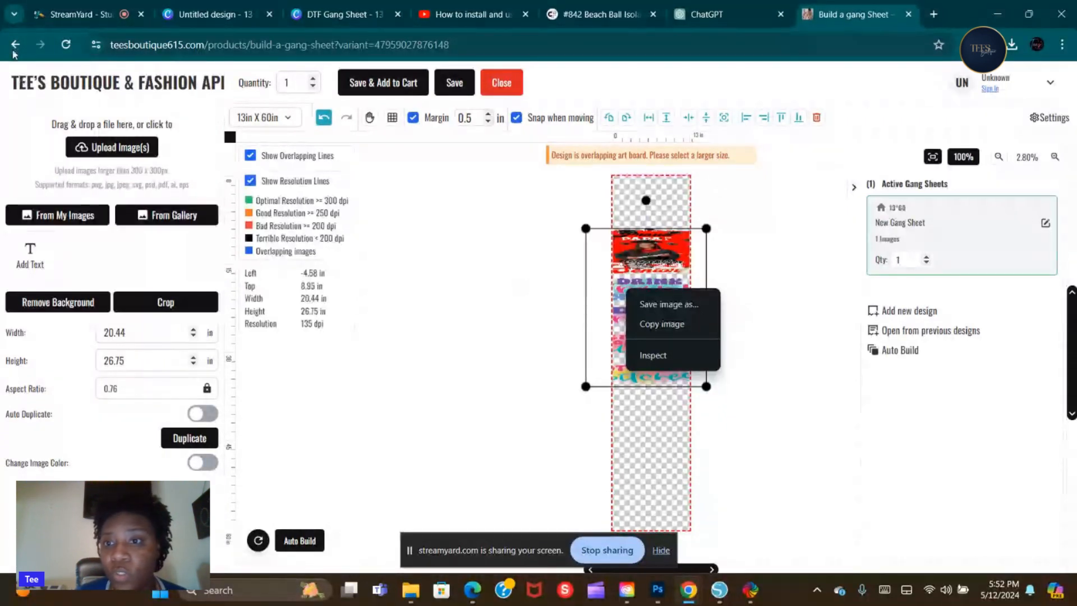
pyautogui.click(817, 117)
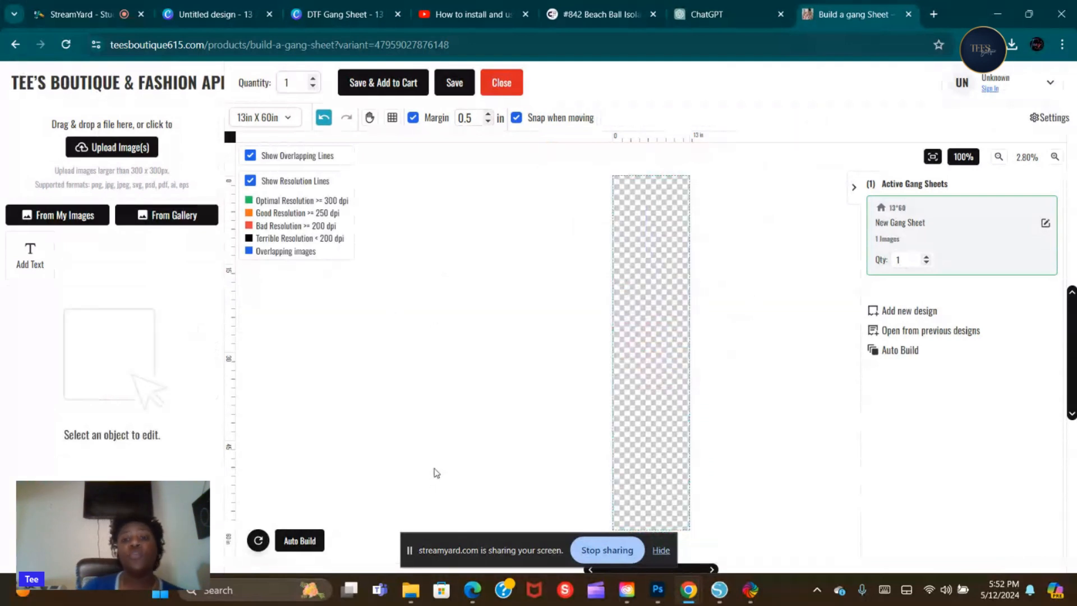
pyautogui.scroll(1, 435, 480)
pyautogui.scroll(-1, 517, 219)
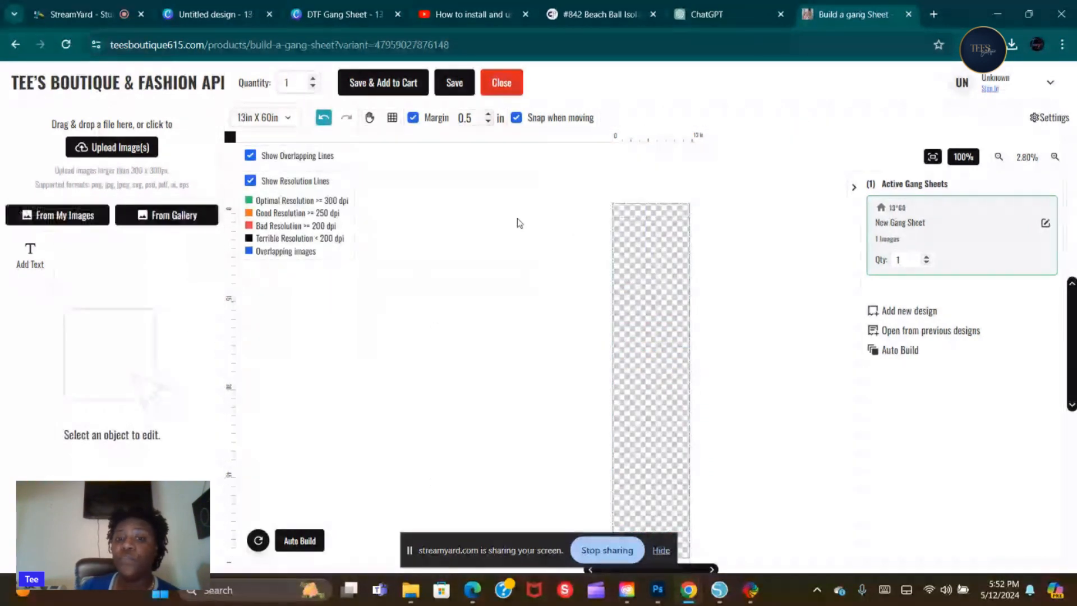
pyautogui.scroll(-1, 577, 251)
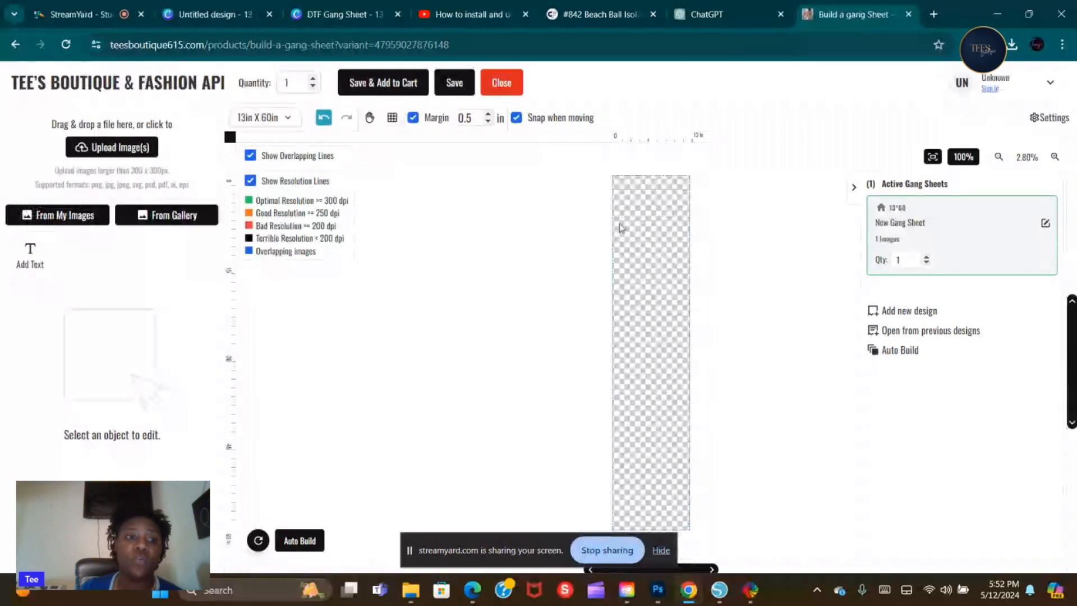
# Step: Upload the image IMG_1783 from the Downloads folder to the gang sheet builder
pyautogui.click(105, 149)
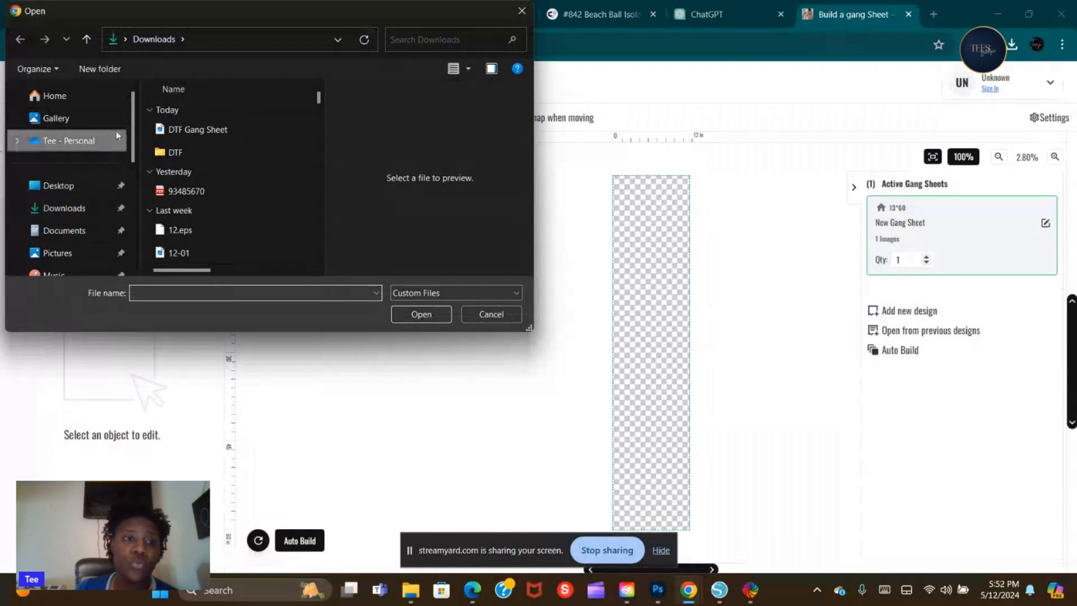
pyautogui.scroll(-1, 135, 146)
pyautogui.moveTo(135, 147)
pyautogui.mouseDown()
pyautogui.moveTo(127, 239)
pyautogui.moveTo(141, 145)
pyautogui.mouseUp()
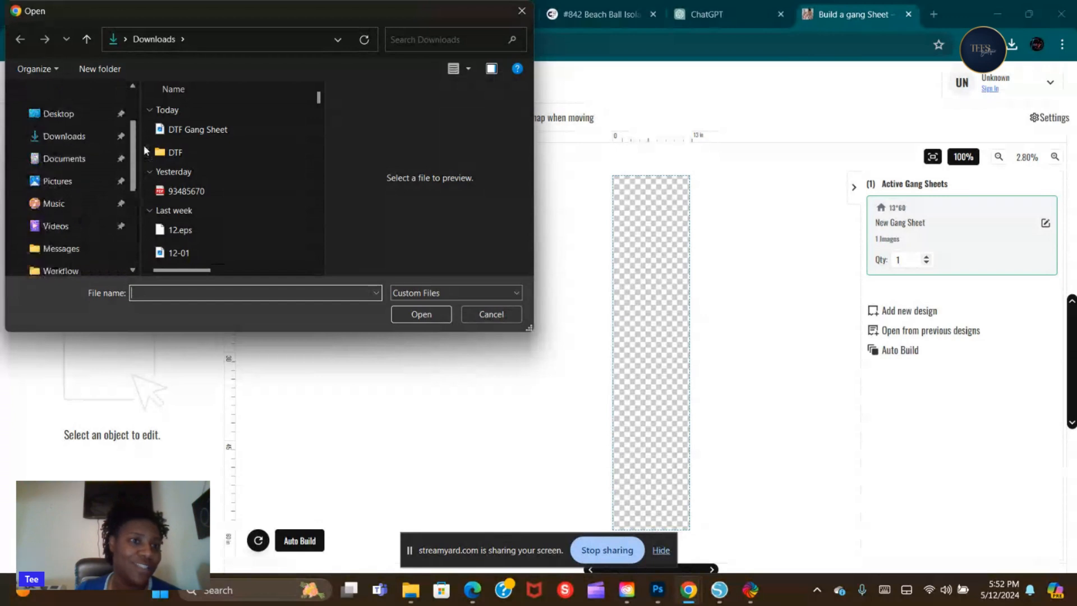
pyautogui.click(62, 143)
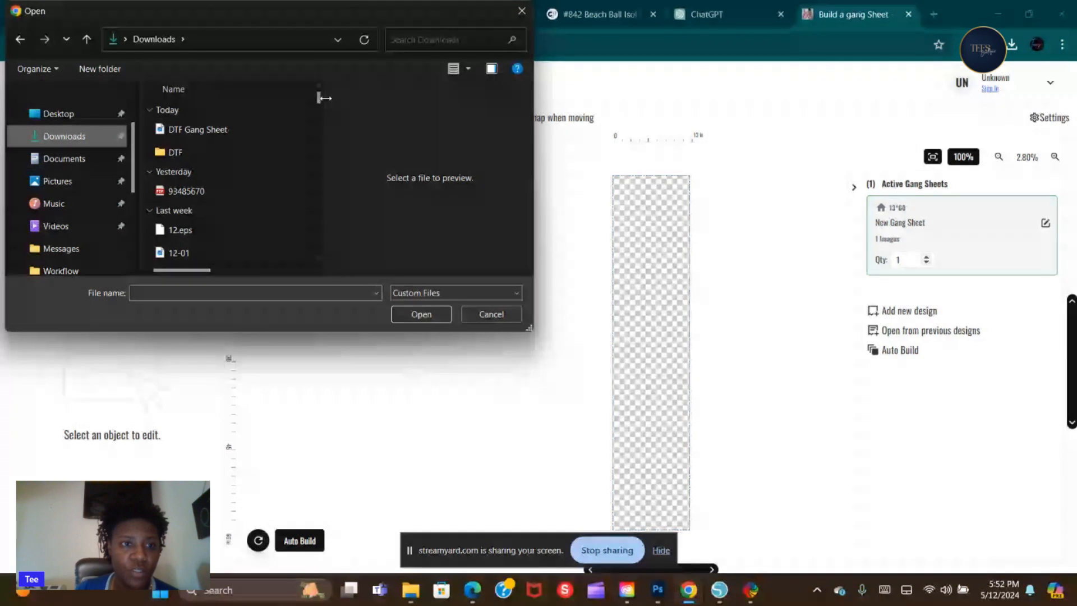
pyautogui.moveTo(319, 98); pyautogui.dragTo(317, 115)
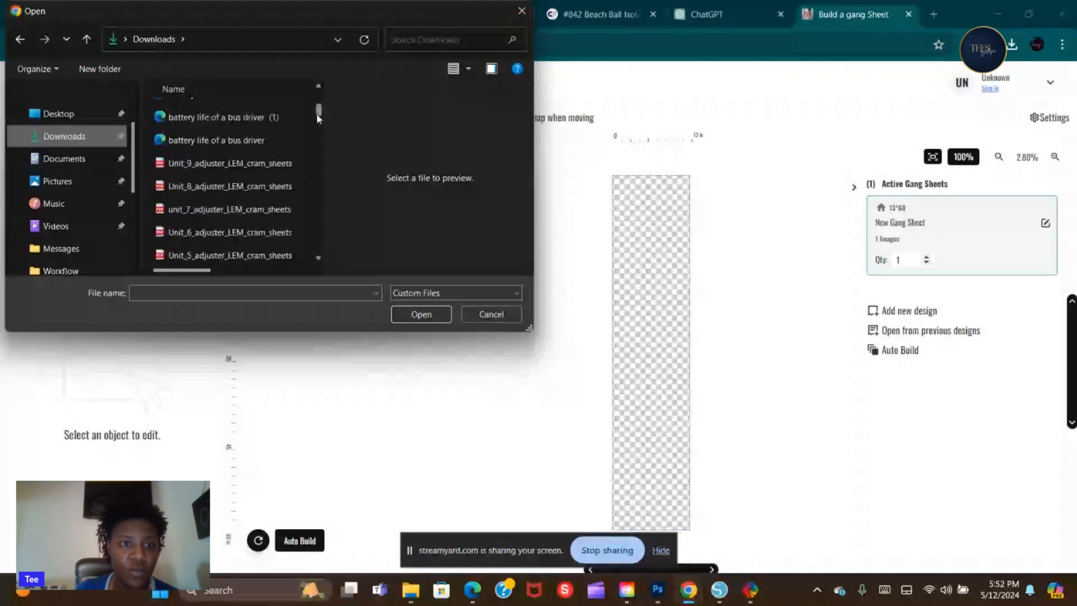
pyautogui.click(227, 116)
pyautogui.click(215, 141)
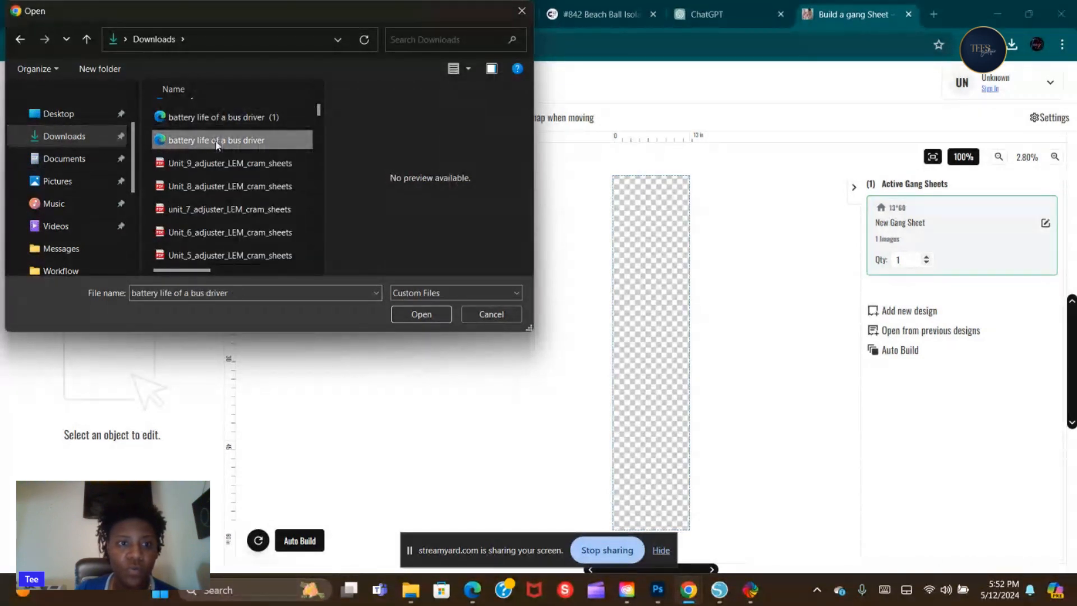
pyautogui.moveTo(319, 108); pyautogui.dragTo(320, 117)
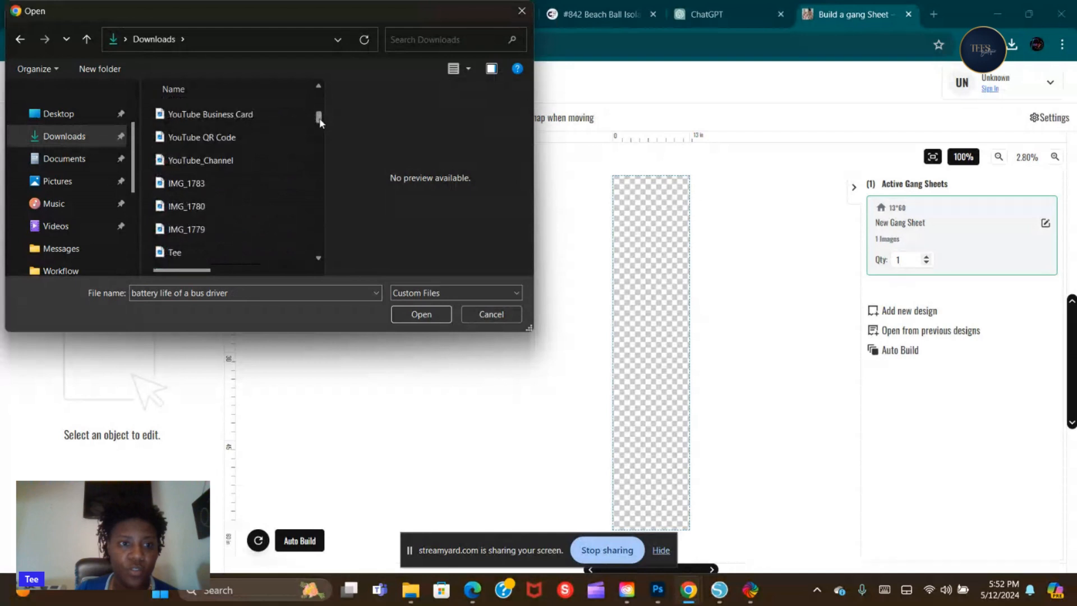
pyautogui.click(219, 185)
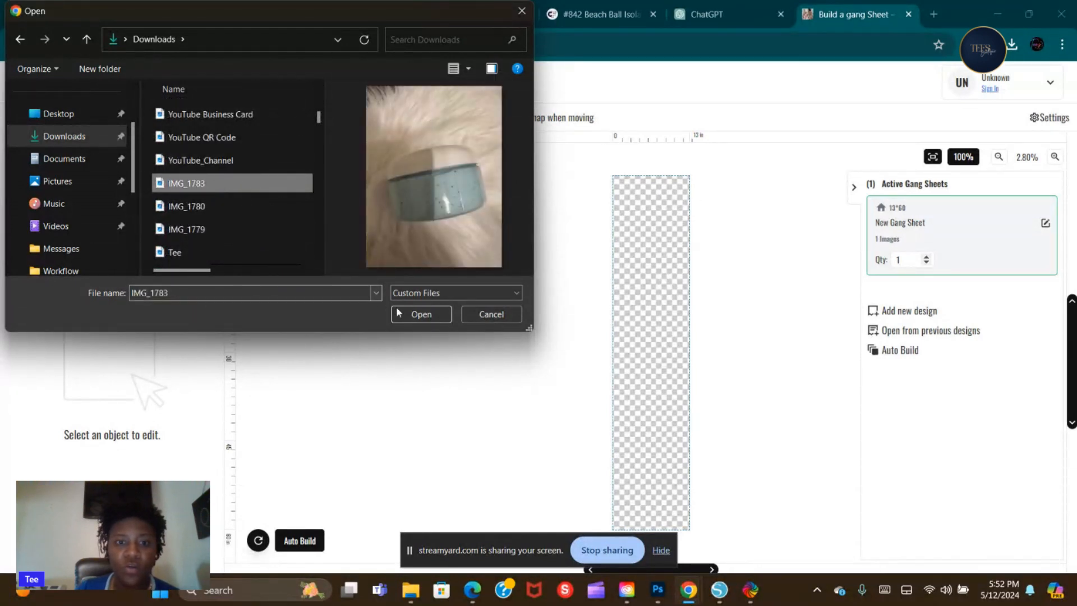
pyautogui.click(417, 316)
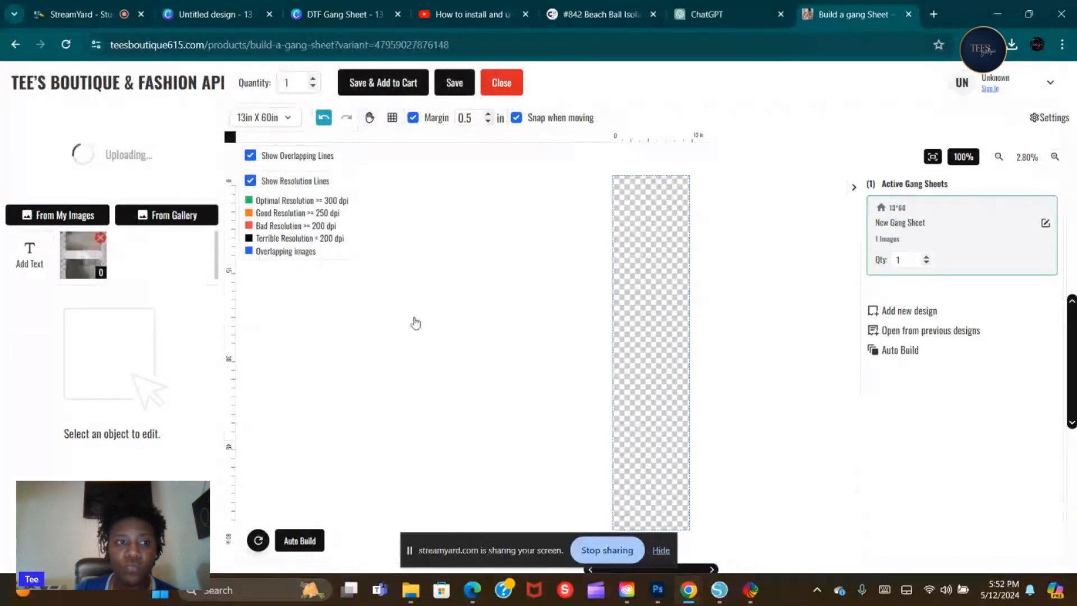
# Step: Review the previously uploaded images in My Images, pick out the gang sheet image, and close the collection
pyautogui.click(79, 215)
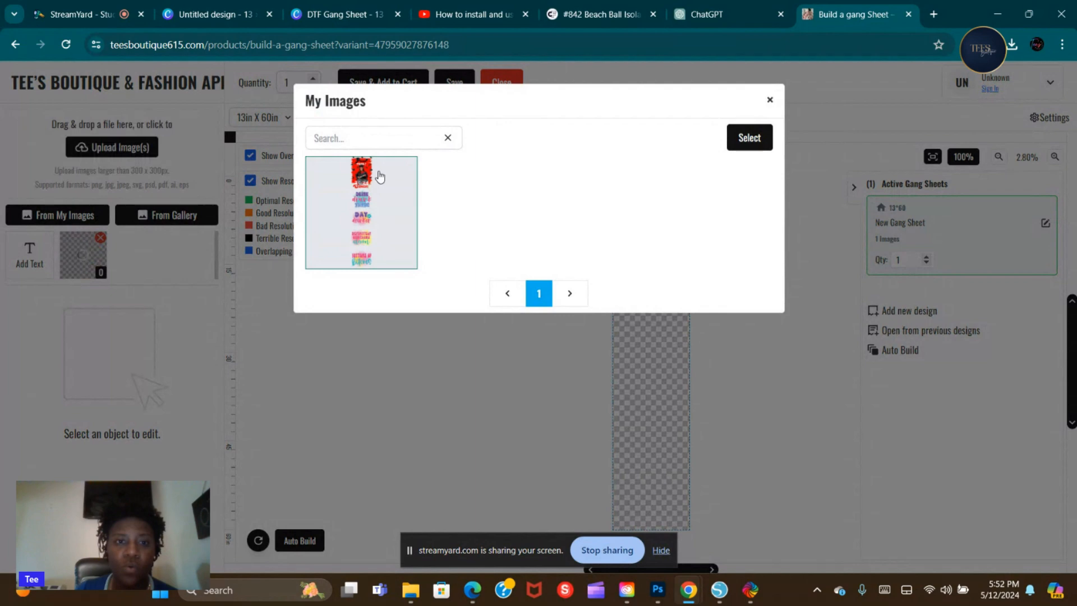
pyautogui.click(771, 100)
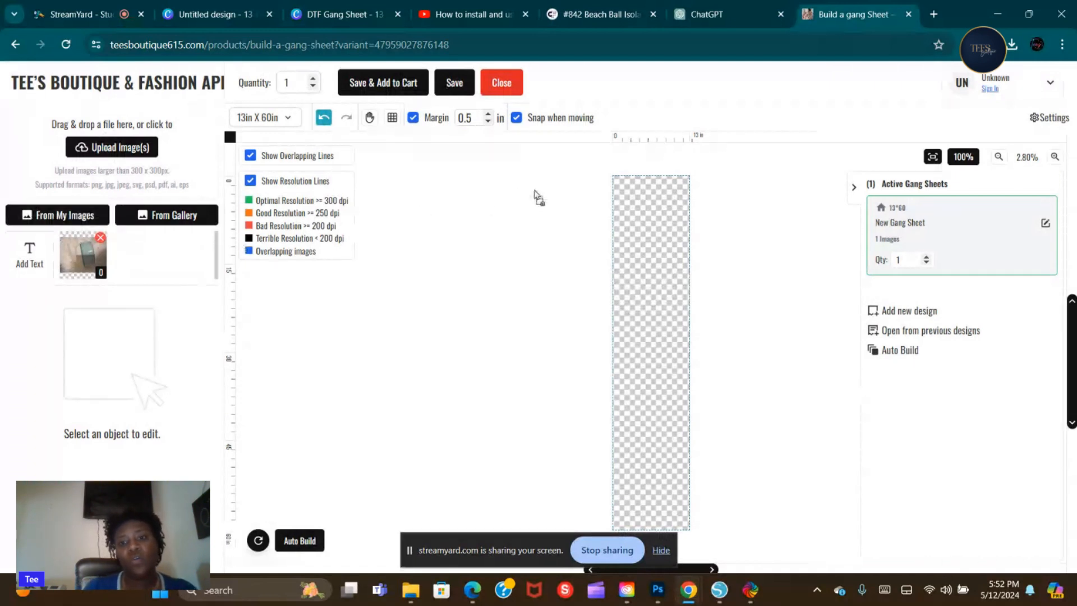
pyautogui.click(75, 221)
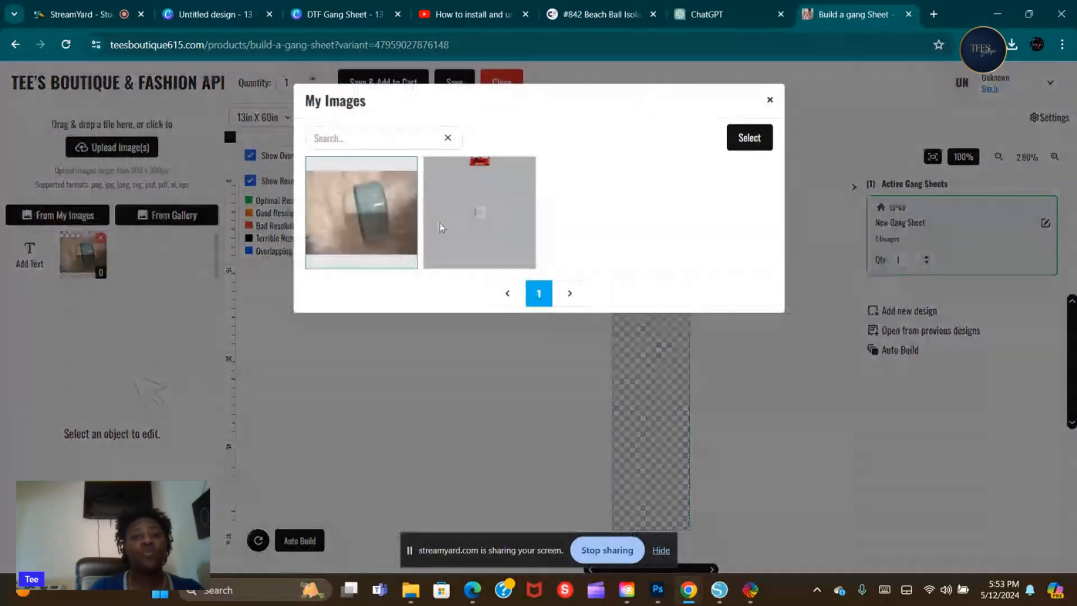
pyautogui.click(479, 212)
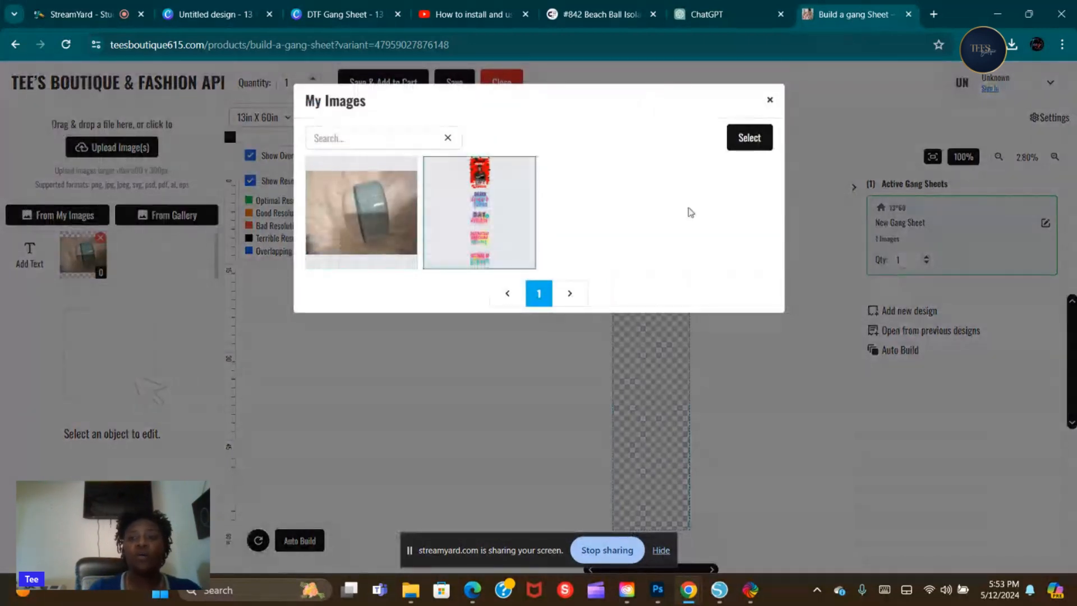
pyautogui.click(757, 146)
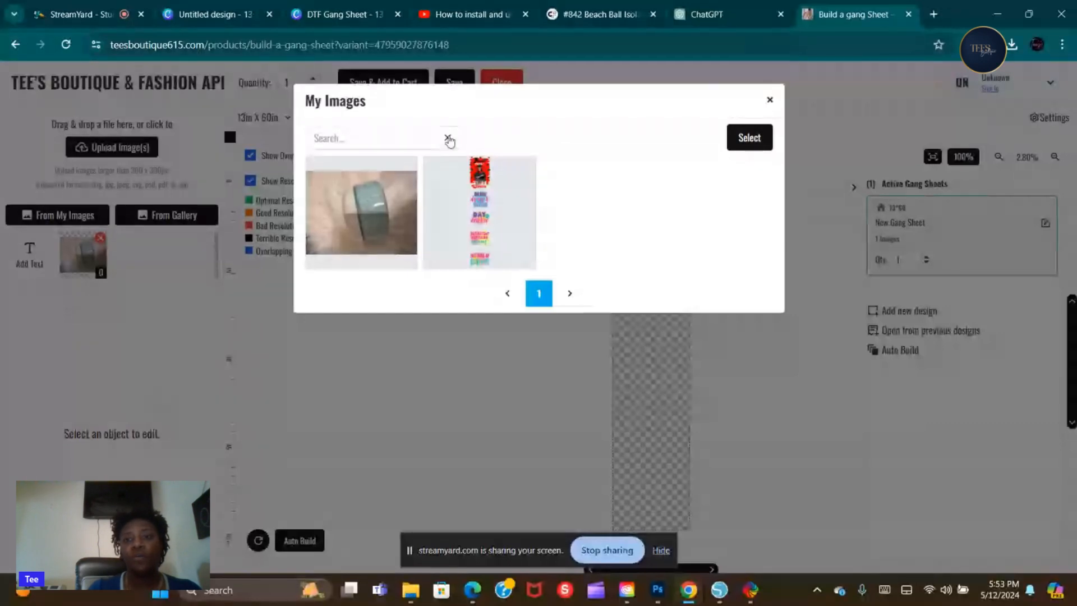
pyautogui.click(769, 99)
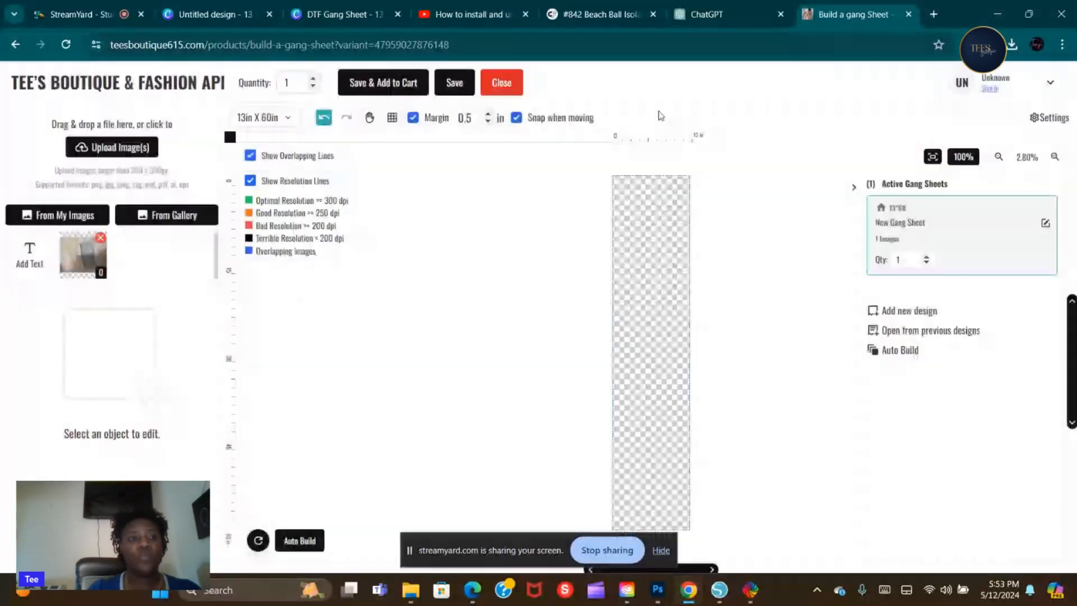
# Step: Upload the butterfly image IMG_1932 from the Downloads folder to the builder
pyautogui.click(142, 148)
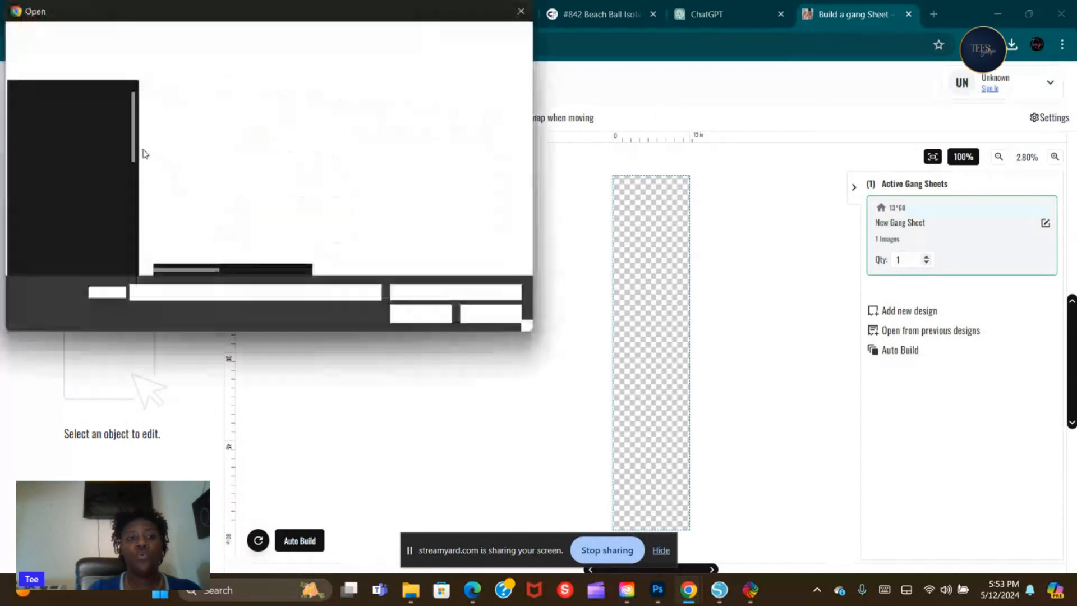
pyautogui.scroll(-5, 231, 203)
pyautogui.scroll(-3, 233, 213)
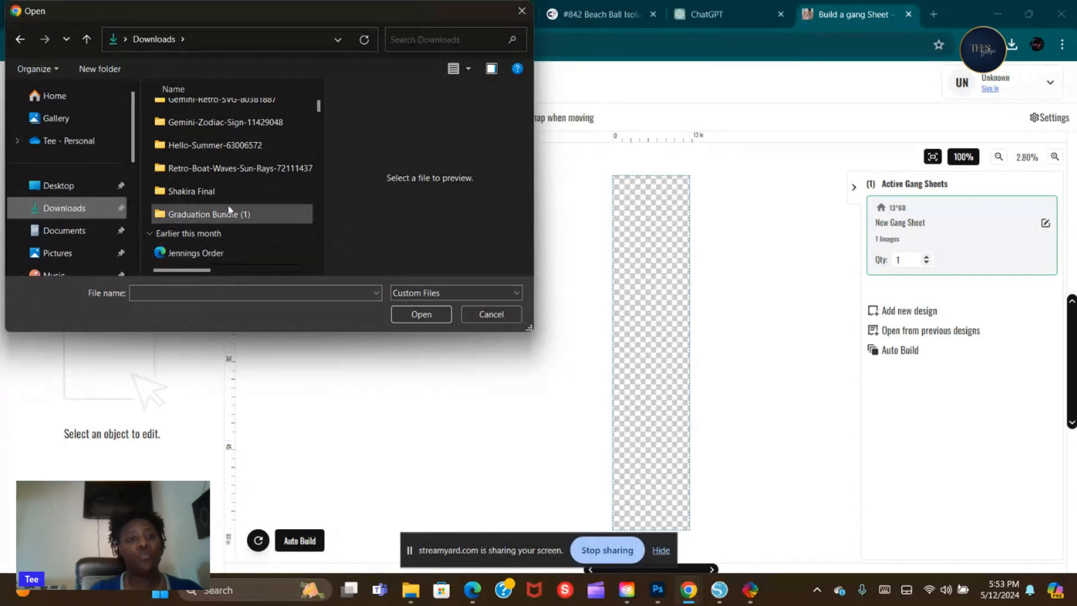
pyautogui.scroll(-3, 225, 207)
pyautogui.scroll(-5, 215, 212)
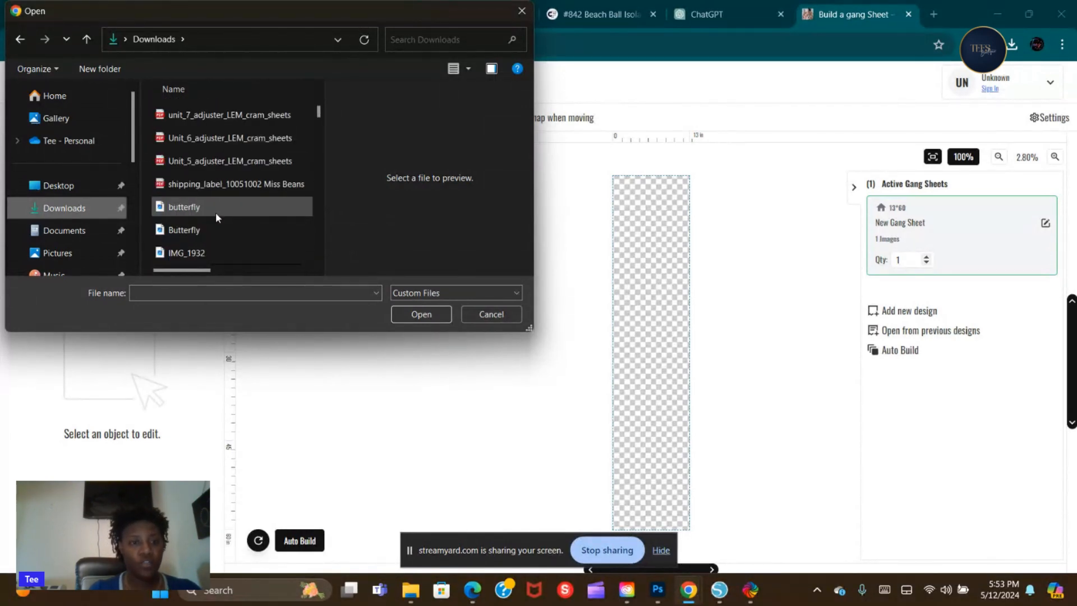
pyautogui.click(189, 185)
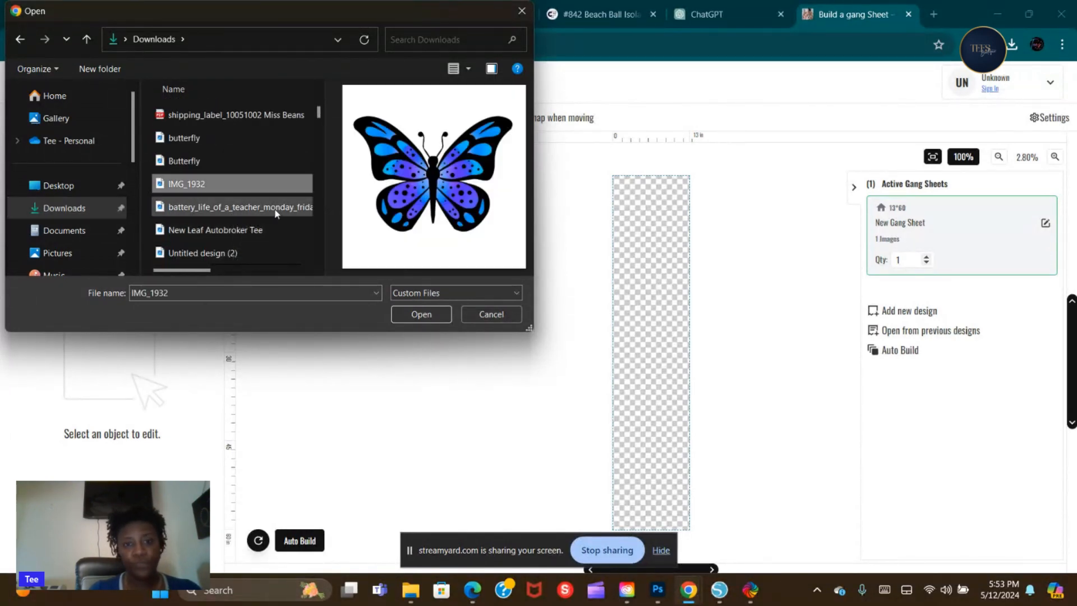
pyautogui.click(395, 314)
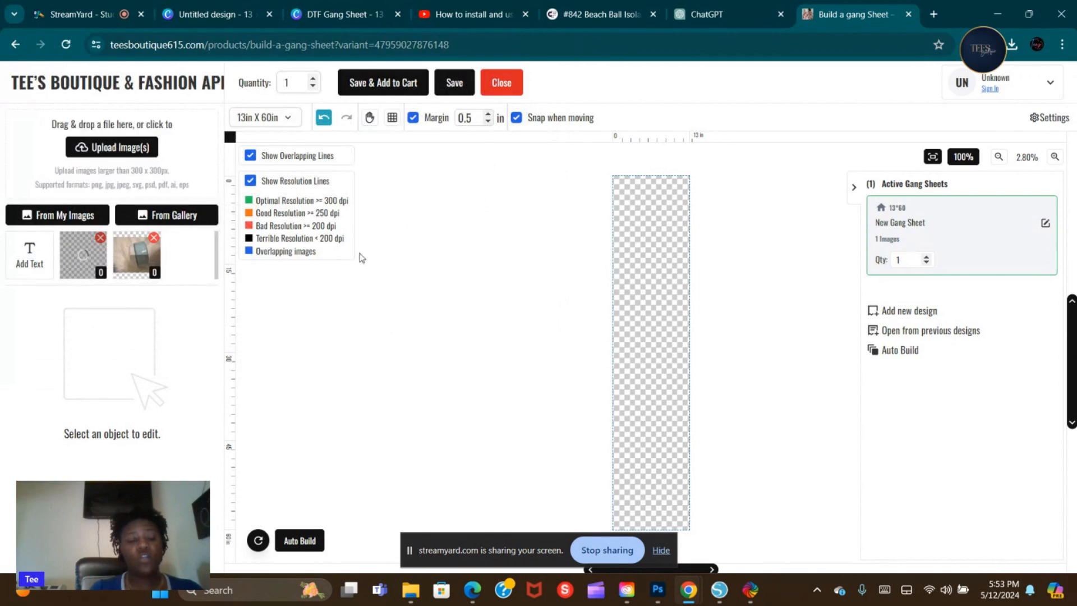
# Step: Upload the blue car logo file New Leaf 3 (1) from the Downloads folder
pyautogui.click(125, 148)
pyautogui.moveTo(68, 210); pyautogui.dragTo(68, 209)
pyautogui.scroll(-3, 198, 198)
pyautogui.scroll(-5, 197, 196)
pyautogui.scroll(-8, 197, 196)
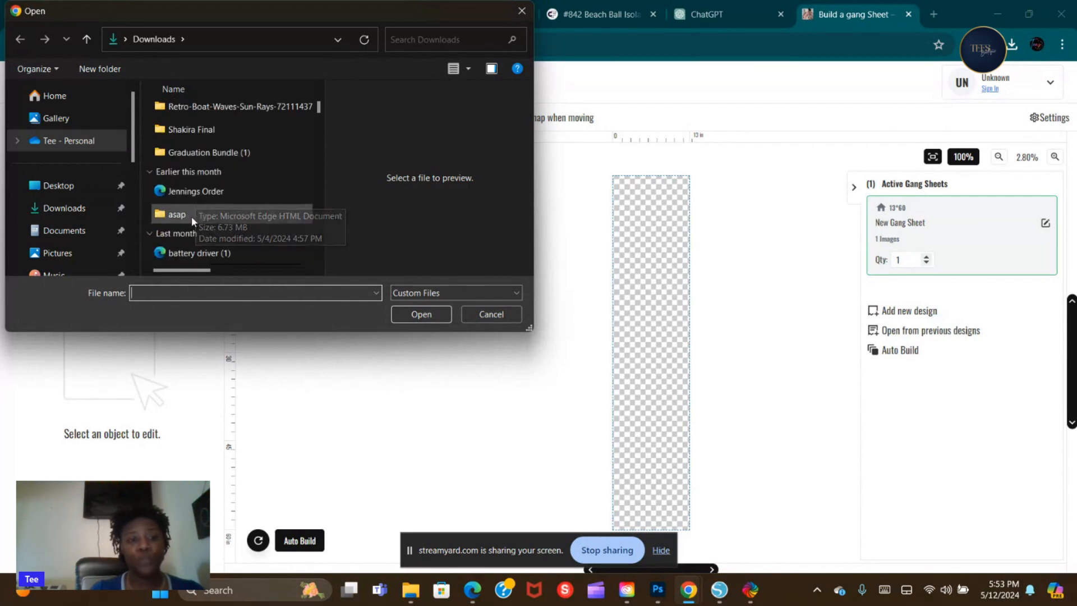
pyautogui.scroll(-2, 220, 215)
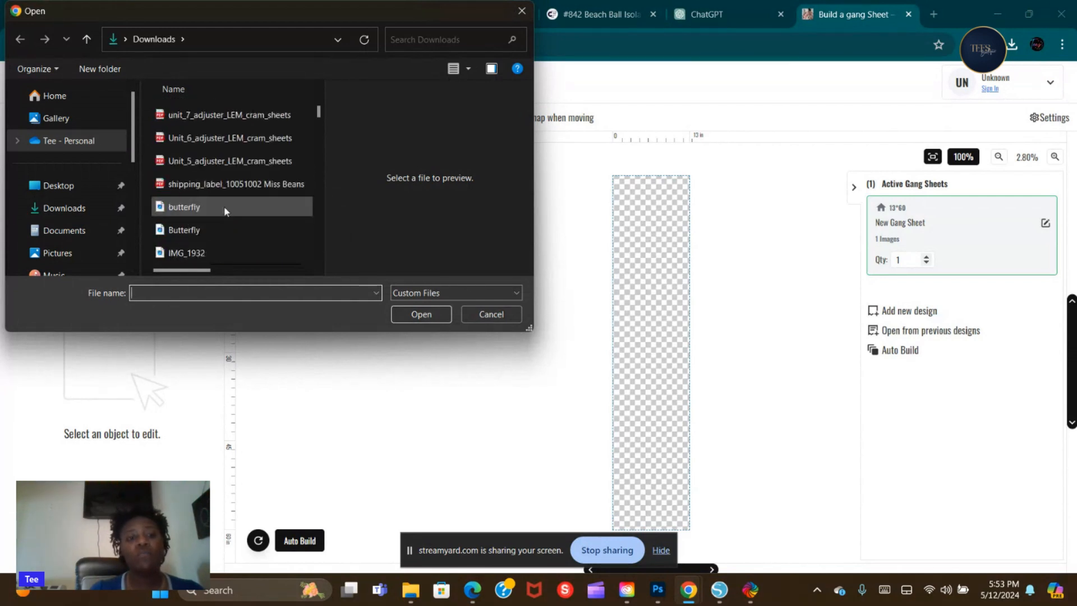
pyautogui.scroll(1, 223, 214)
pyautogui.scroll(-5, 224, 213)
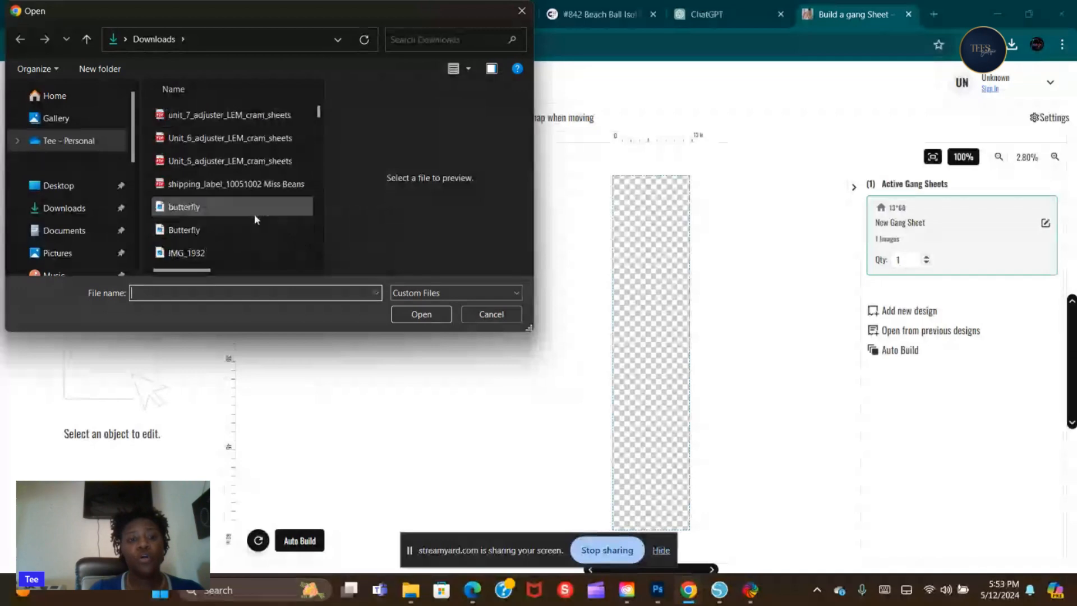
pyautogui.click(208, 207)
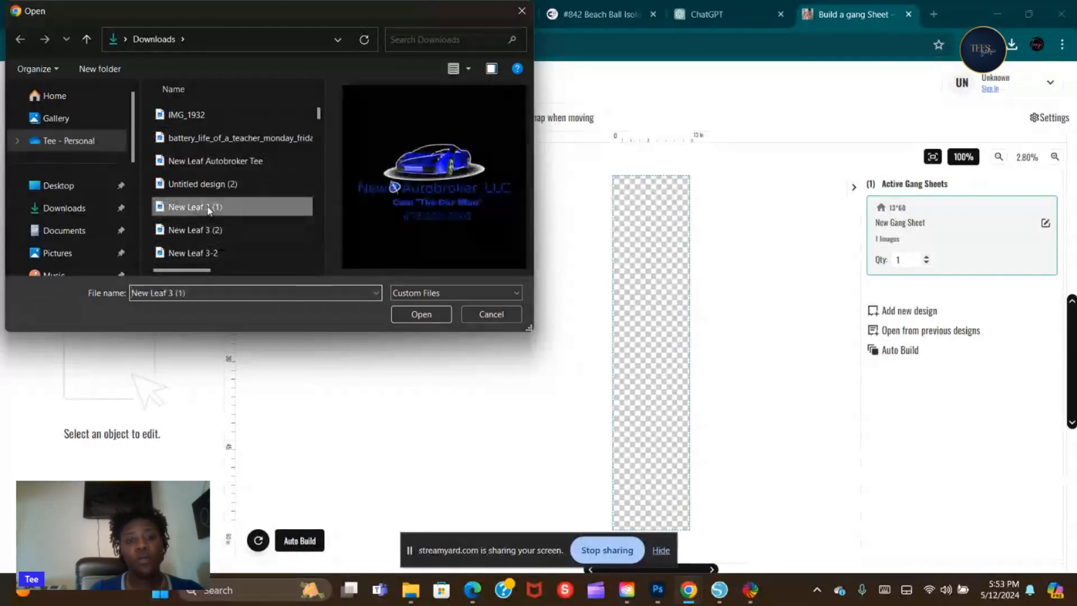
pyautogui.click(393, 310)
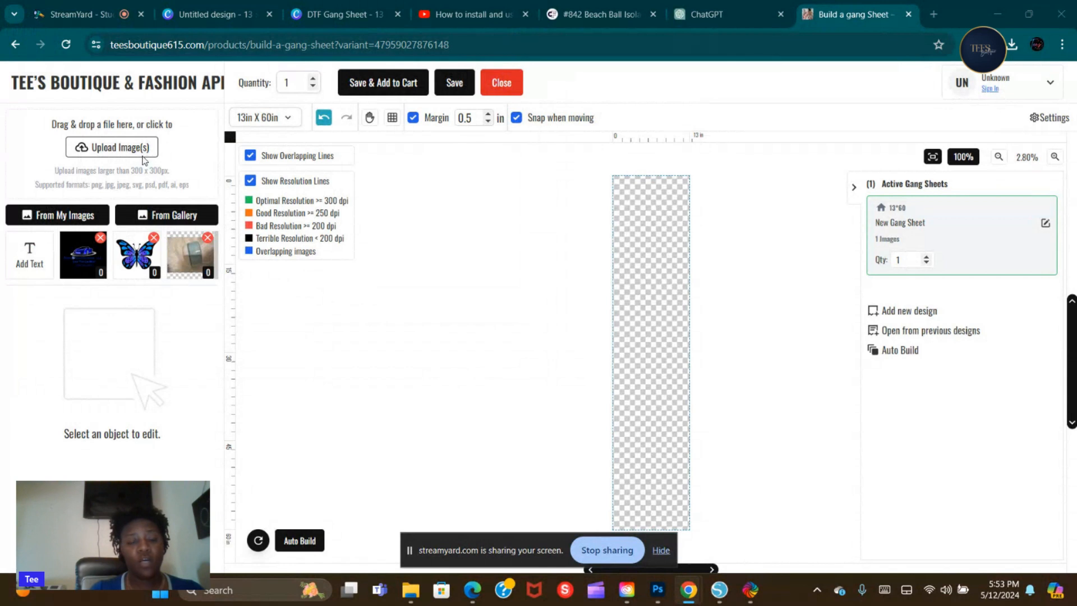
# Step: Upload the photo IMG_1768 from the Downloads folder to the builder's images
pyautogui.click(143, 154)
pyautogui.scroll(-5, 231, 207)
pyautogui.scroll(-15, 215, 214)
pyautogui.scroll(-5, 205, 225)
pyautogui.click(195, 256)
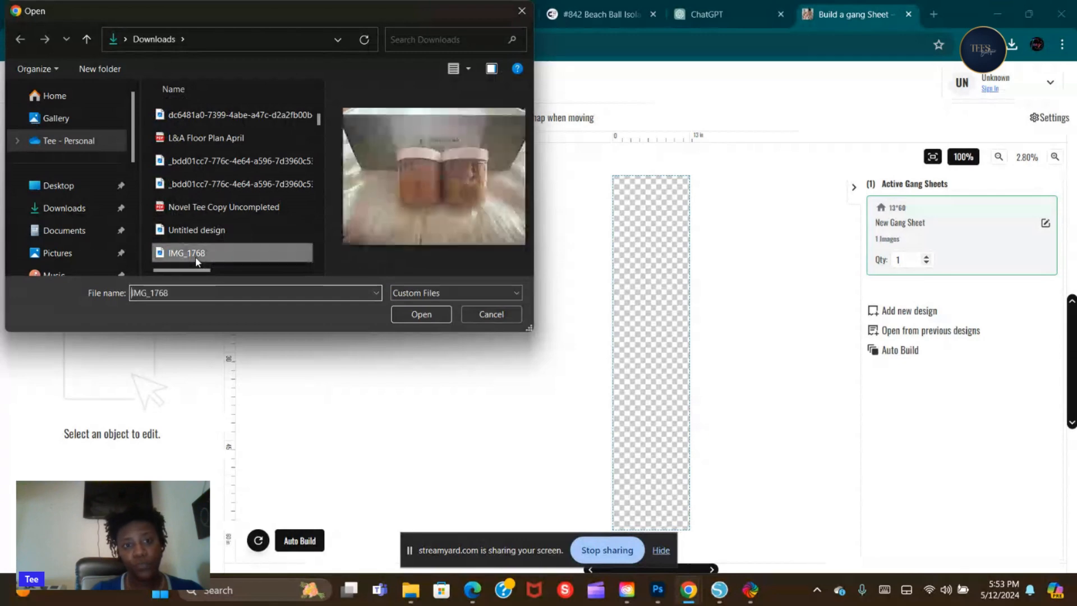
pyautogui.click(405, 311)
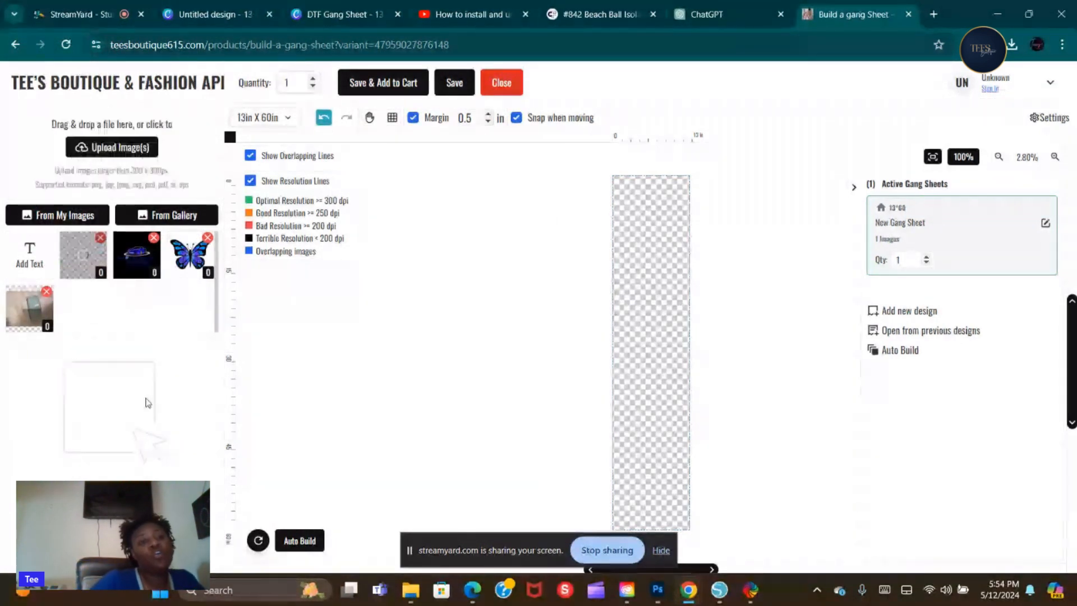
# Step: Preview further images in the Downloads folder and upload IMG_1780 to the builder
pyautogui.click(113, 143)
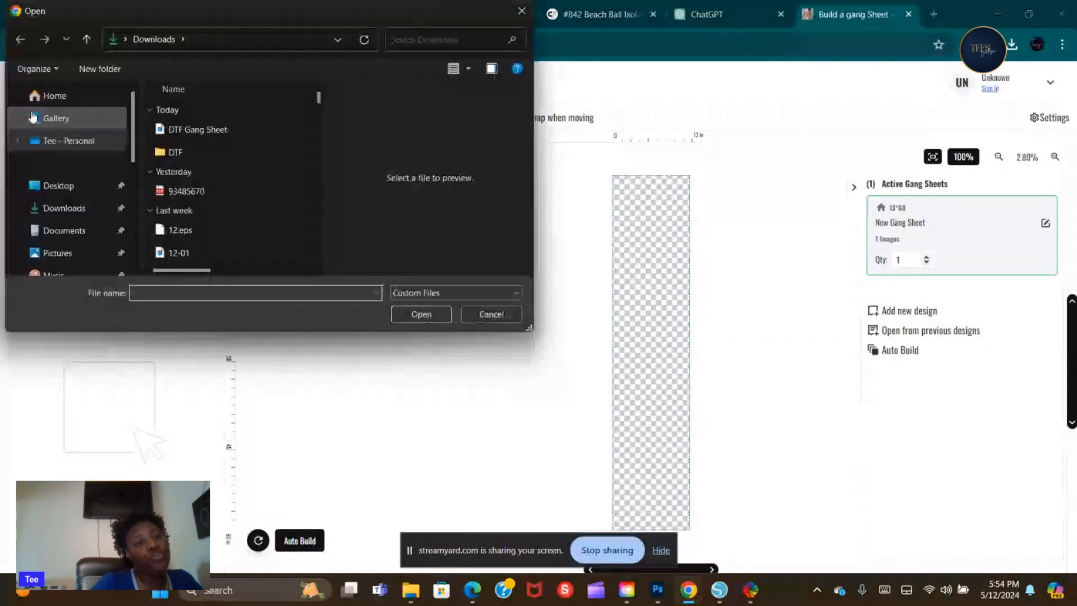
pyautogui.scroll(-1, 128, 140)
pyautogui.scroll(1, 55, 161)
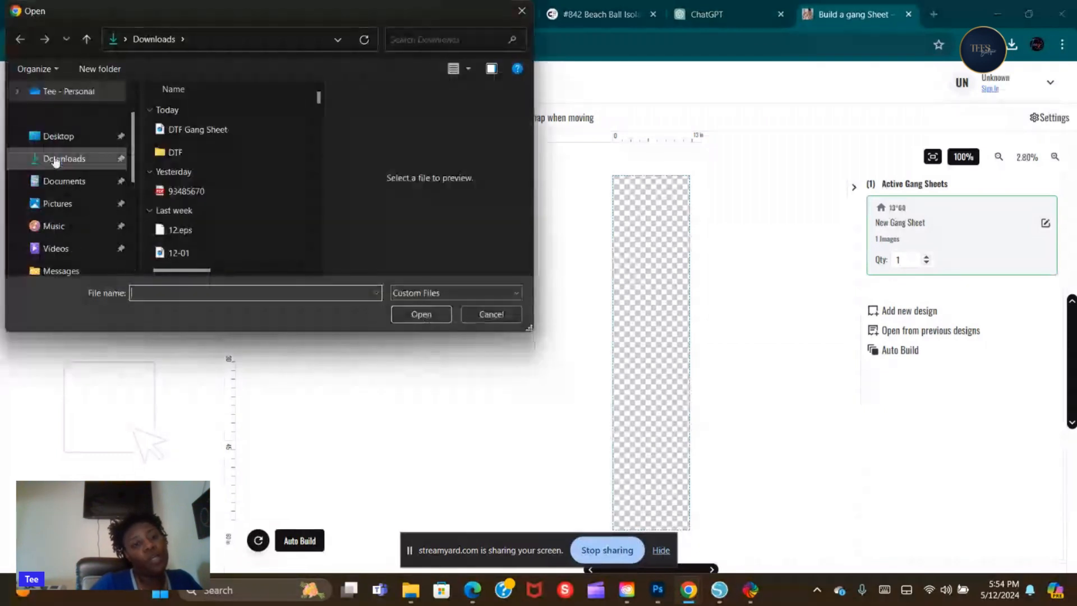
pyautogui.click(56, 161)
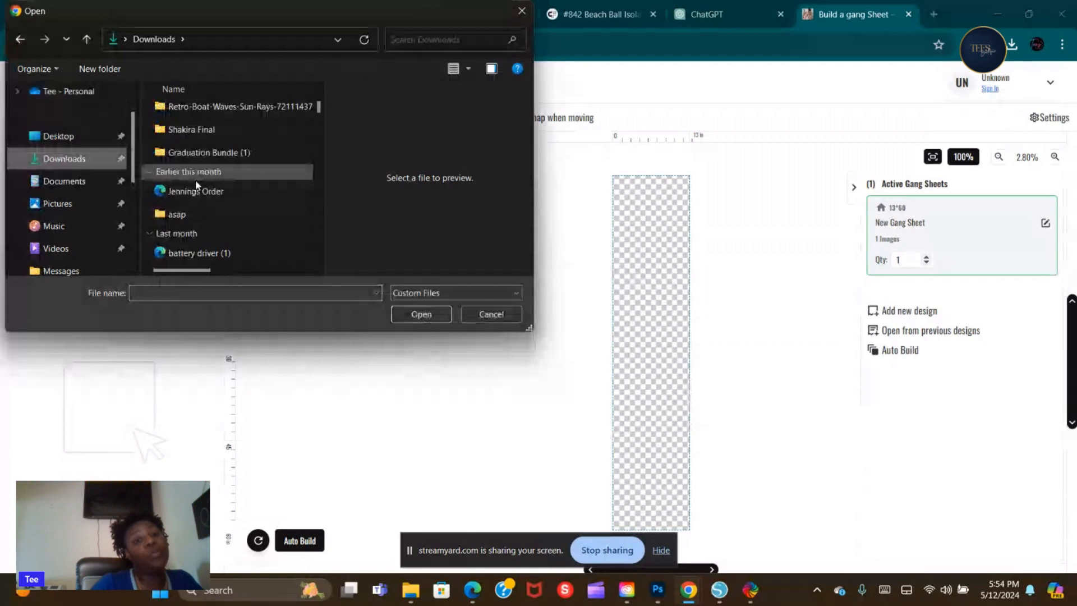
pyautogui.scroll(-5, 194, 185)
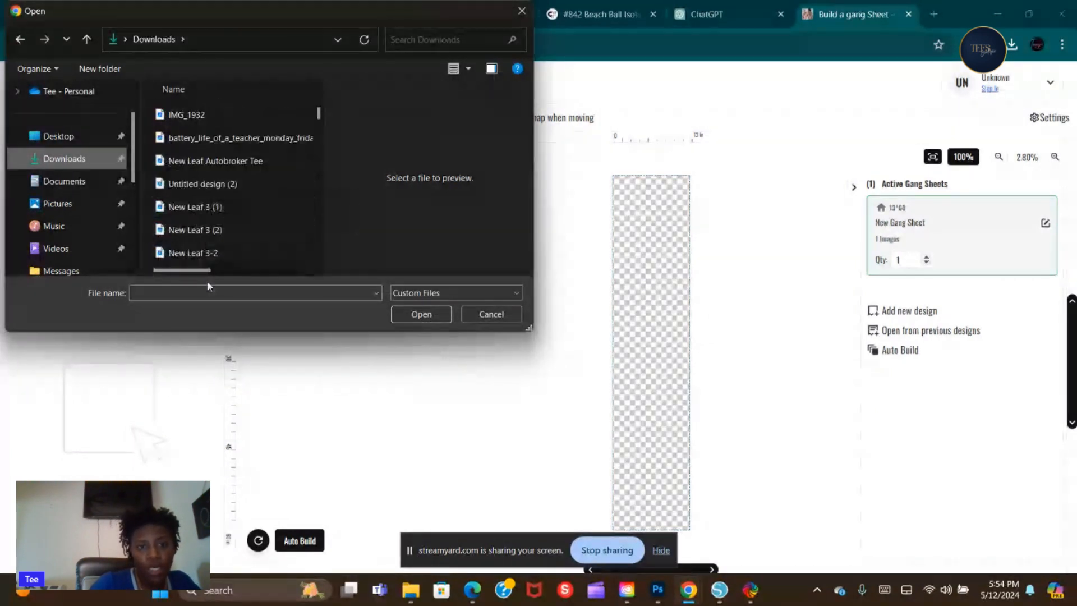
pyautogui.click(197, 253)
pyautogui.scroll(-3, 203, 210)
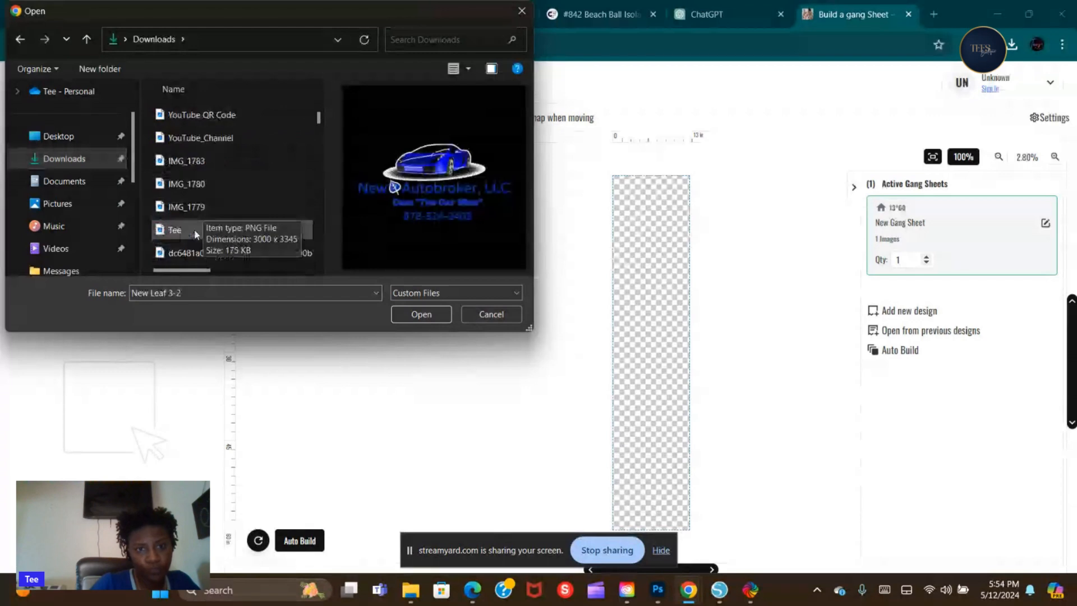
pyautogui.click(183, 206)
pyautogui.click(179, 185)
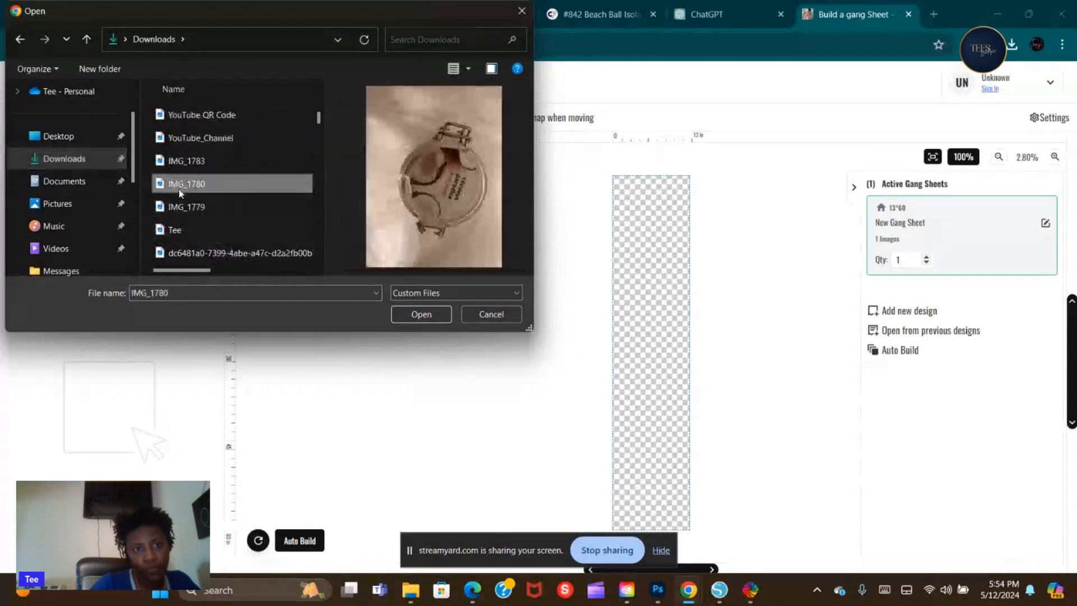
pyautogui.click(193, 211)
pyautogui.click(195, 197)
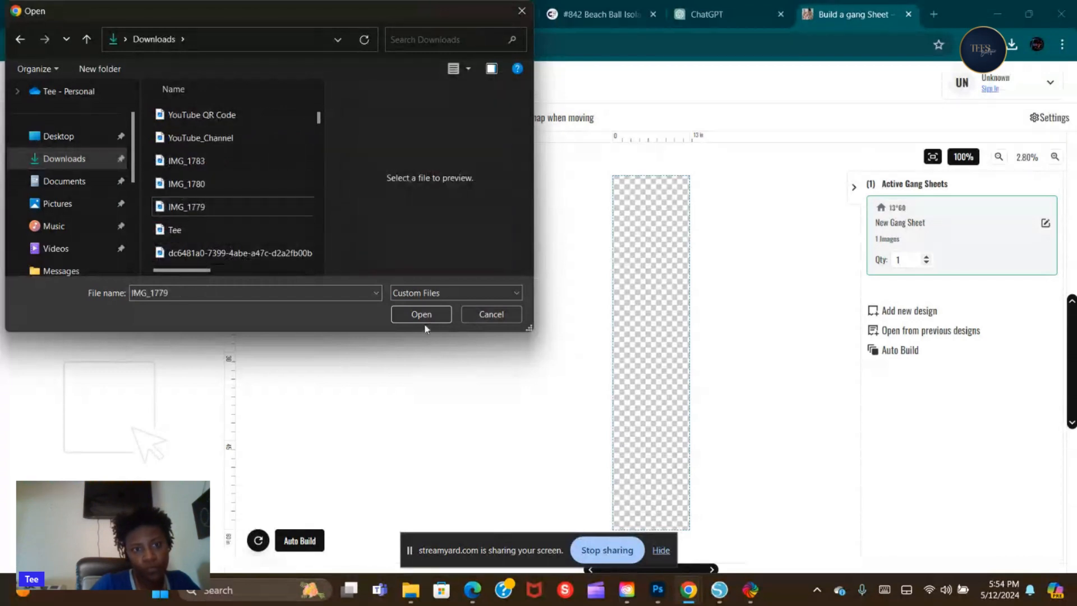
pyautogui.click(186, 184)
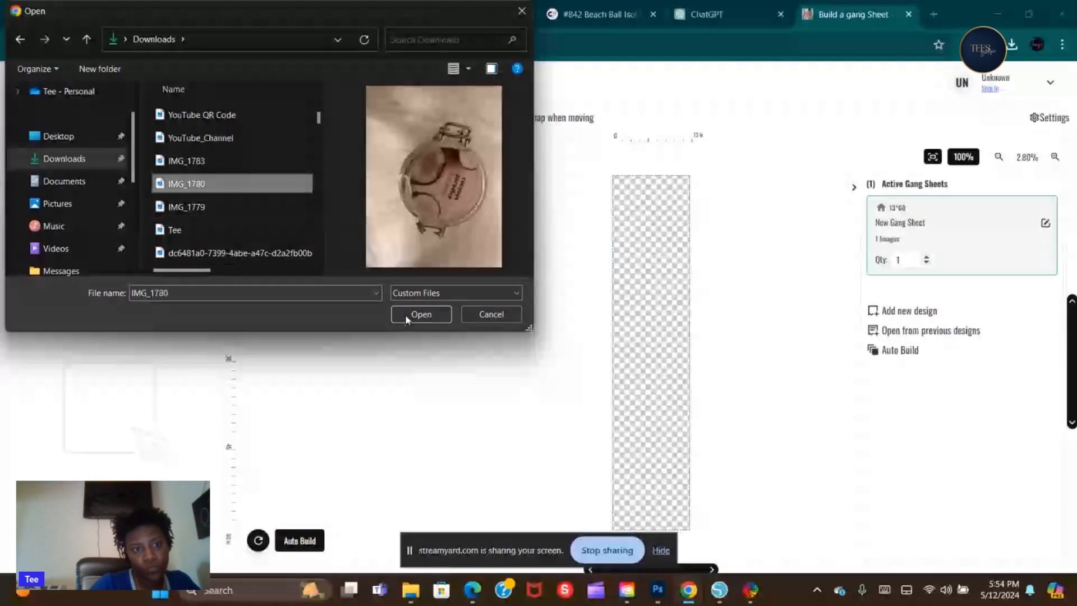
pyautogui.click(409, 316)
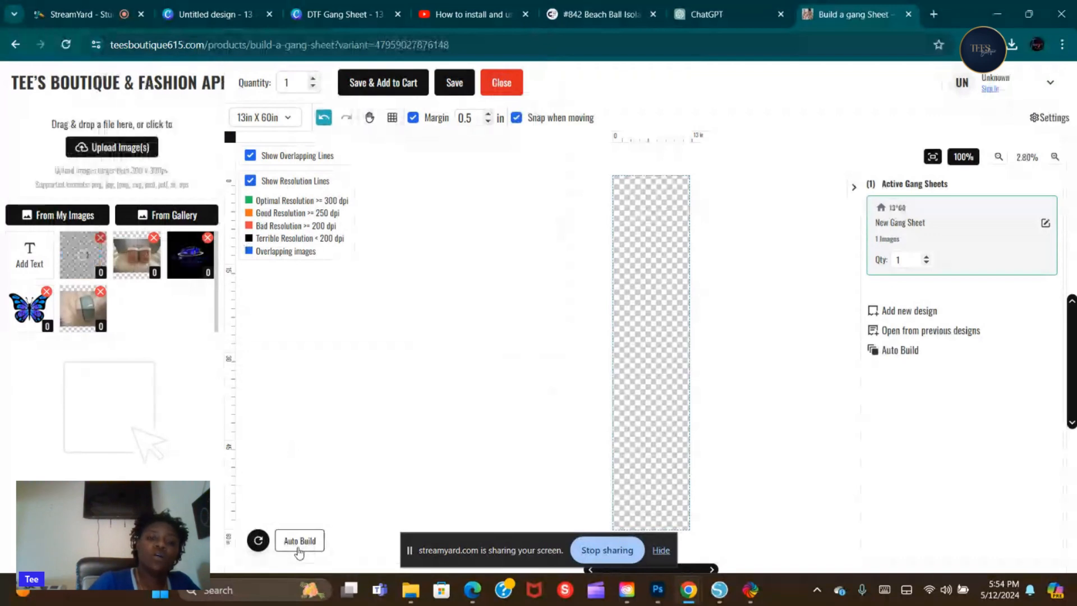
# Step: Auto-build the gang sheet with a 0.5 in margin, using one copy of each of the five uploaded images
pyautogui.click(298, 547)
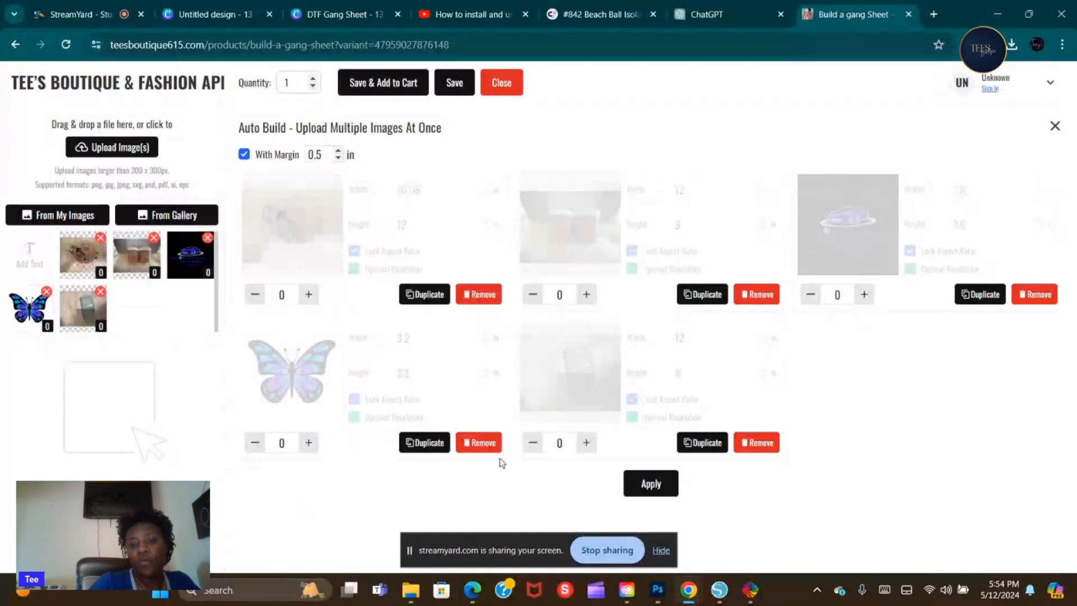
pyautogui.click(642, 486)
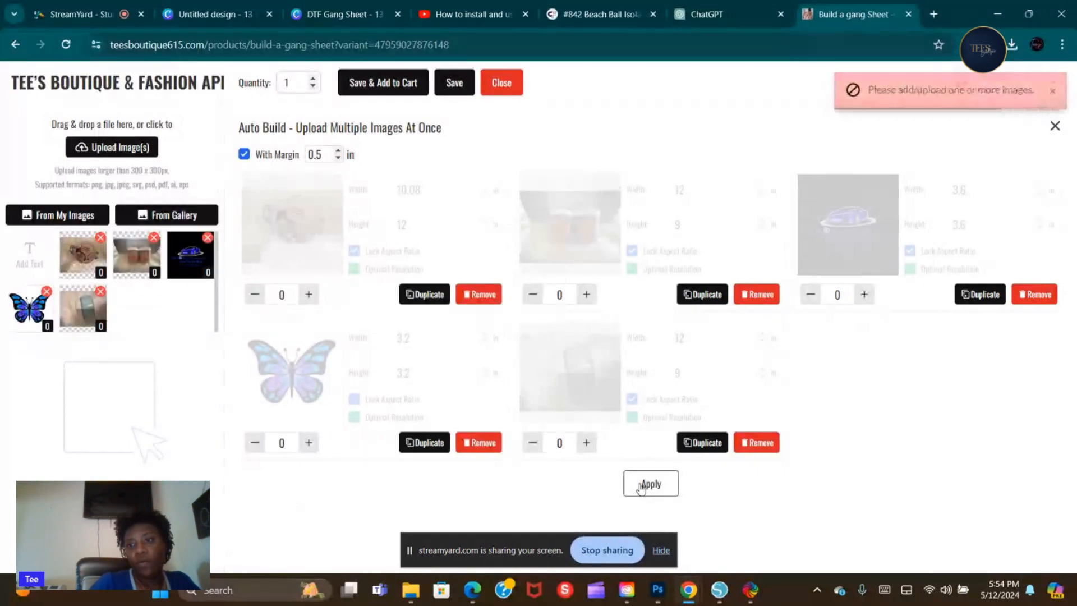
pyautogui.click(308, 295)
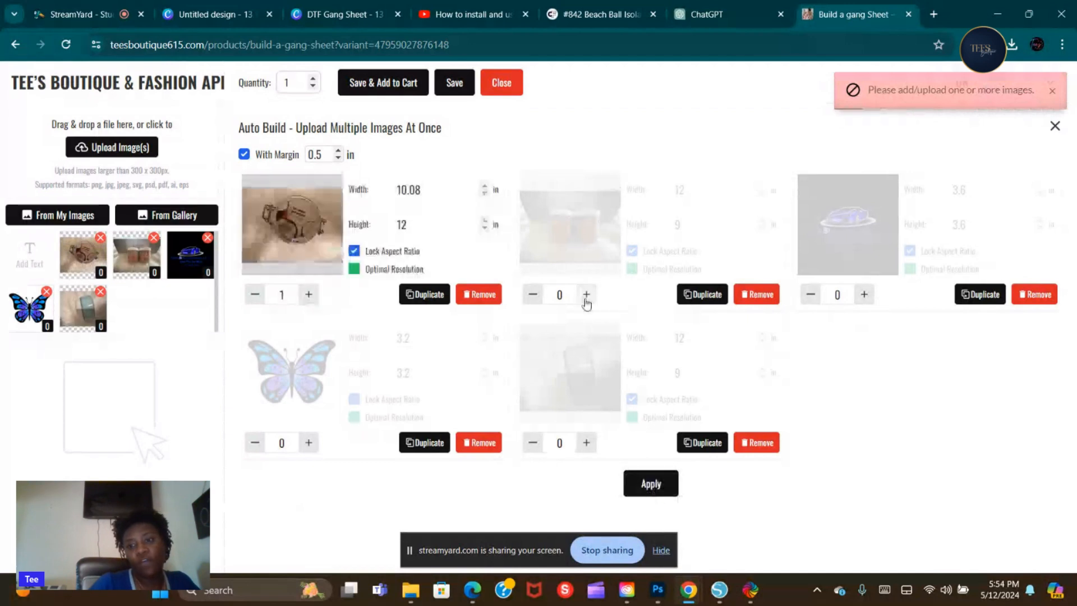
pyautogui.click(586, 295)
pyautogui.click(863, 295)
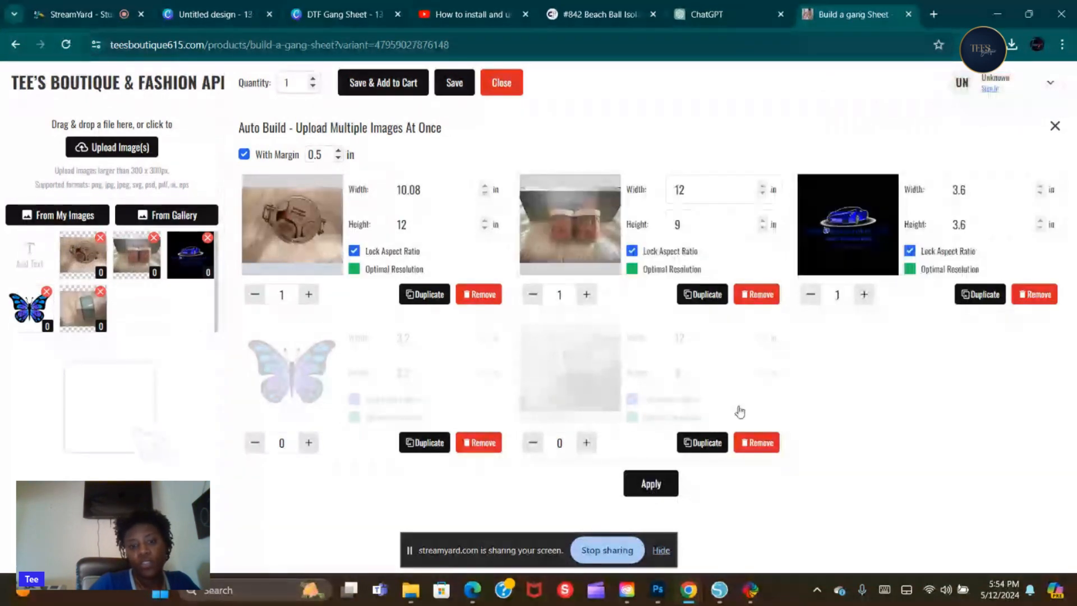
pyautogui.click(586, 443)
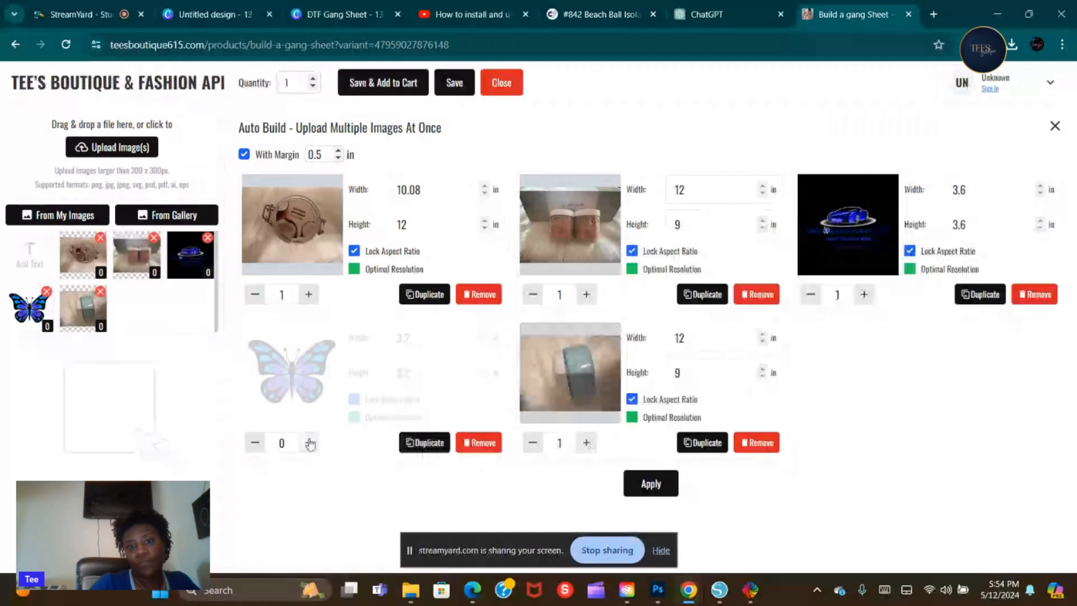
pyautogui.click(309, 443)
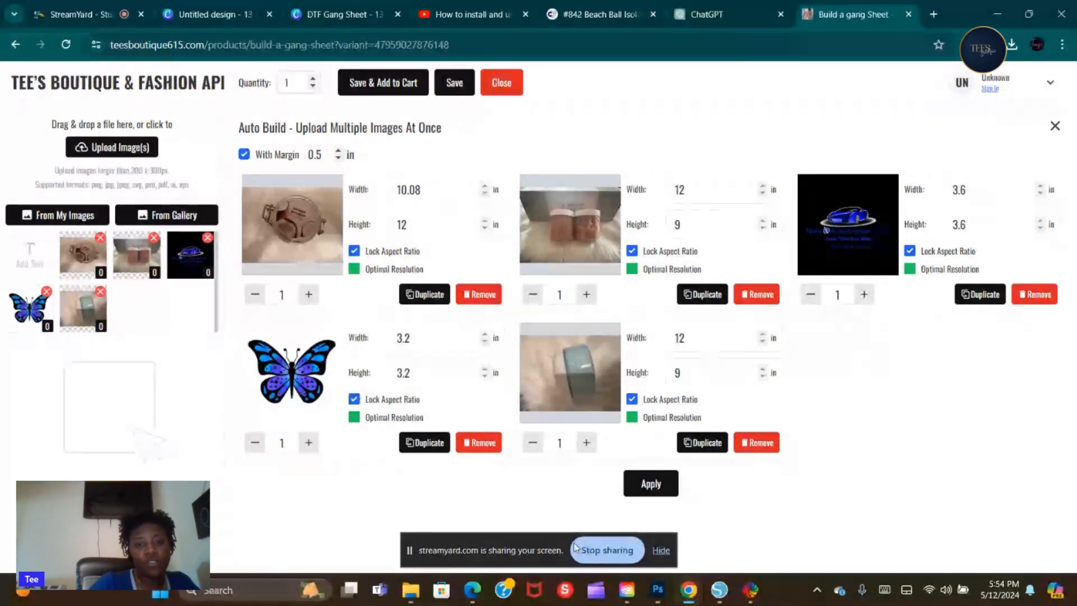
pyautogui.click(649, 483)
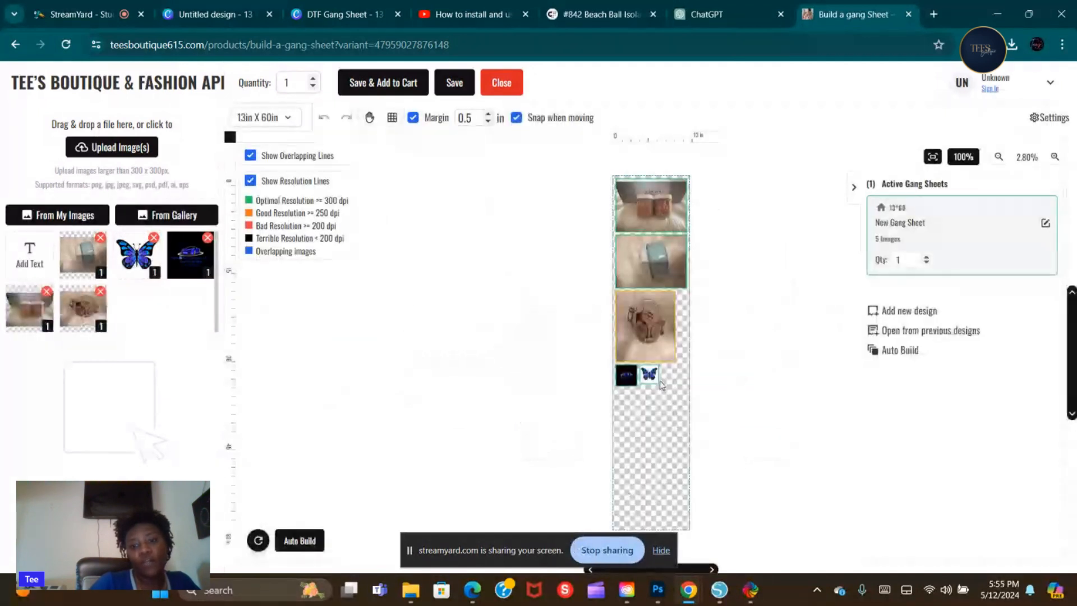
# Step: Space out the lower three images, placing the car logo about 0.98 in left, 32.95 in top and the butterfly about 7.22 in left, 33.15 in top
pyautogui.moveTo(660, 384); pyautogui.dragTo(662, 379)
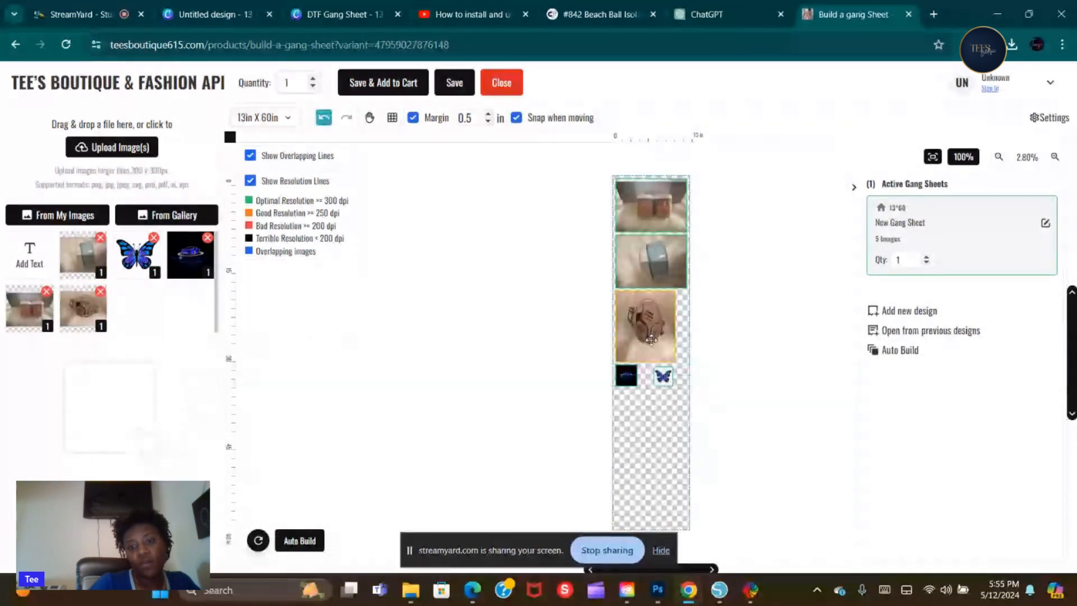
pyautogui.moveTo(651, 340); pyautogui.dragTo(653, 340)
pyautogui.moveTo(627, 376); pyautogui.dragTo(627, 381)
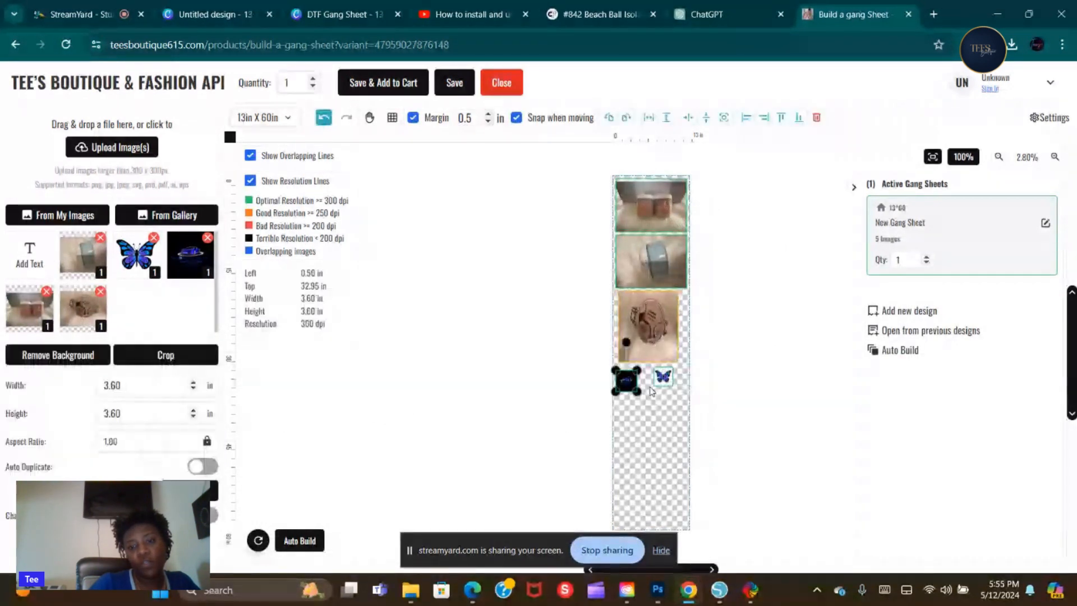
pyautogui.click(663, 377)
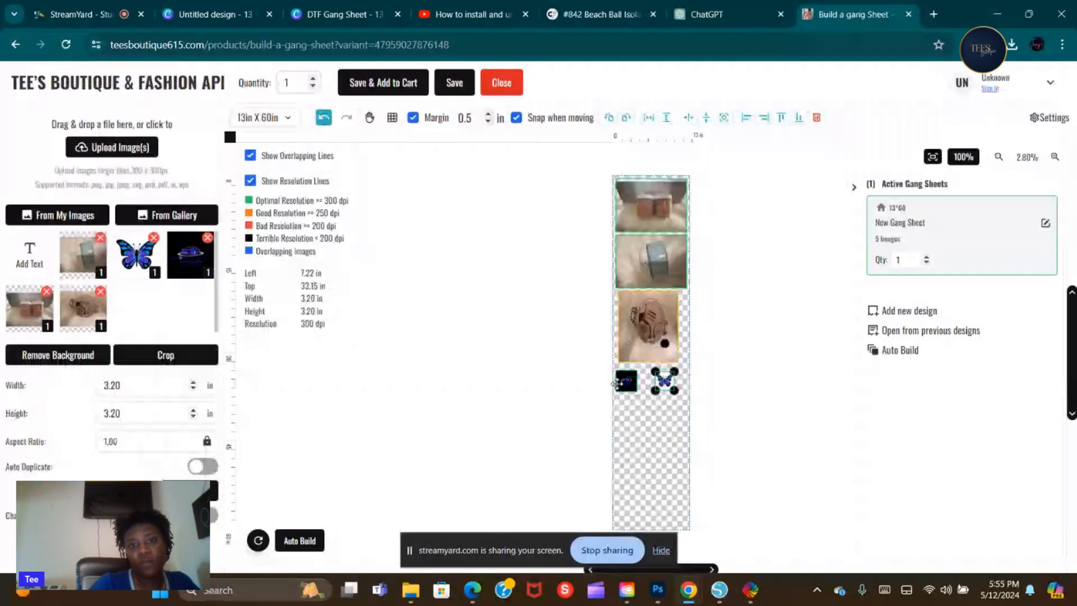
pyautogui.moveTo(617, 383); pyautogui.dragTo(627, 388)
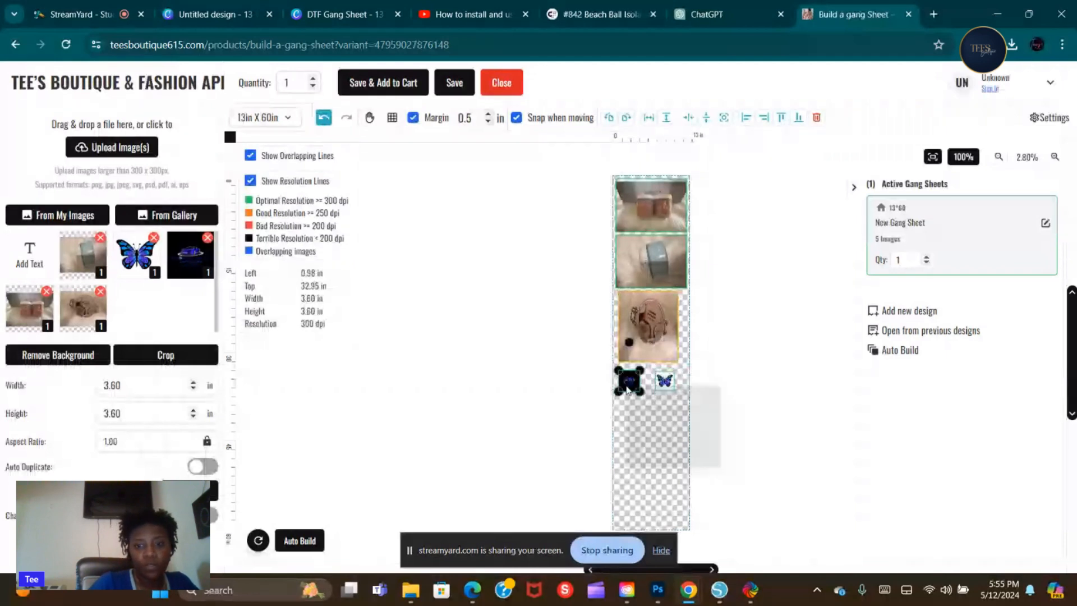
# Step: Add six more copies of the blue car logo to the gang sheet at 3.60 × 3.60 in
pyautogui.rightClick(626, 386)
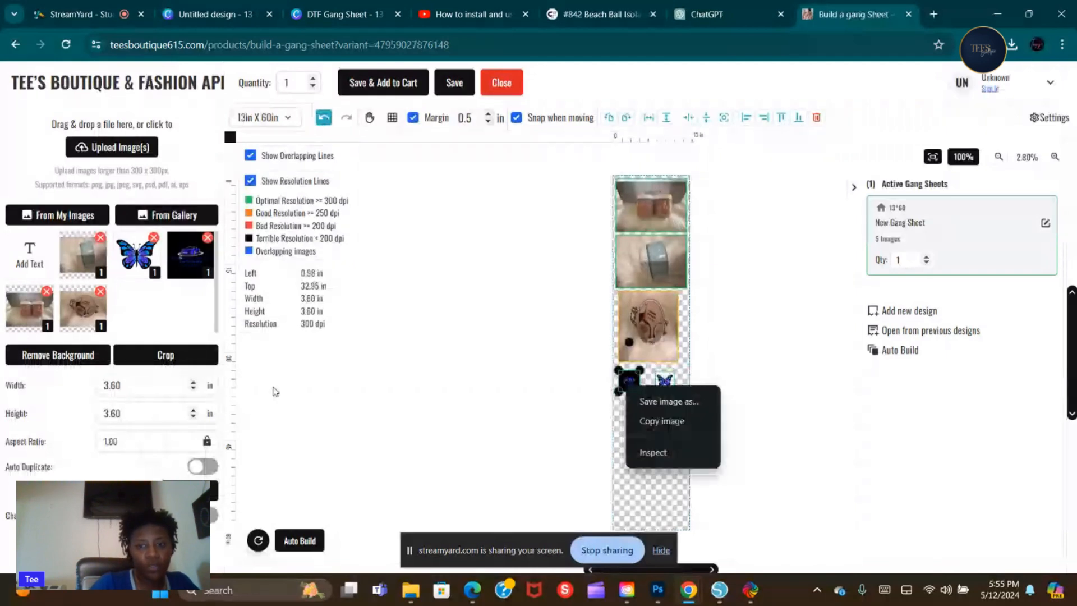
pyautogui.click(182, 258)
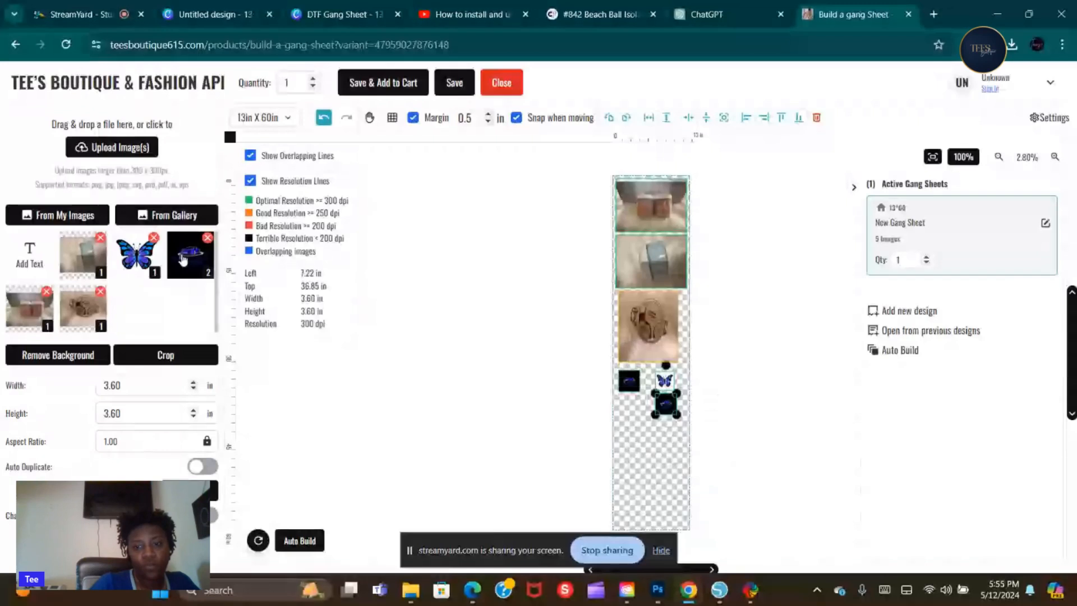
pyautogui.click(182, 258)
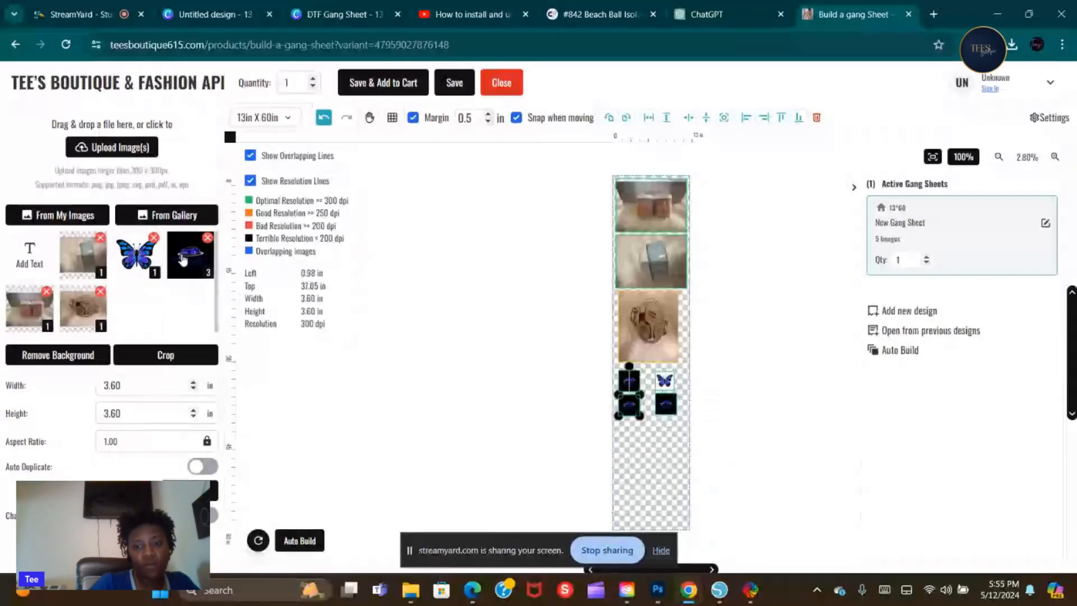
pyautogui.click(182, 258)
pyautogui.click(182, 258)
pyautogui.click(182, 258)
pyautogui.click(182, 258)
# Step: Add four more copies of the butterfly image to the gang sheet at 3.20 × 3.20 in
pyautogui.click(136, 258)
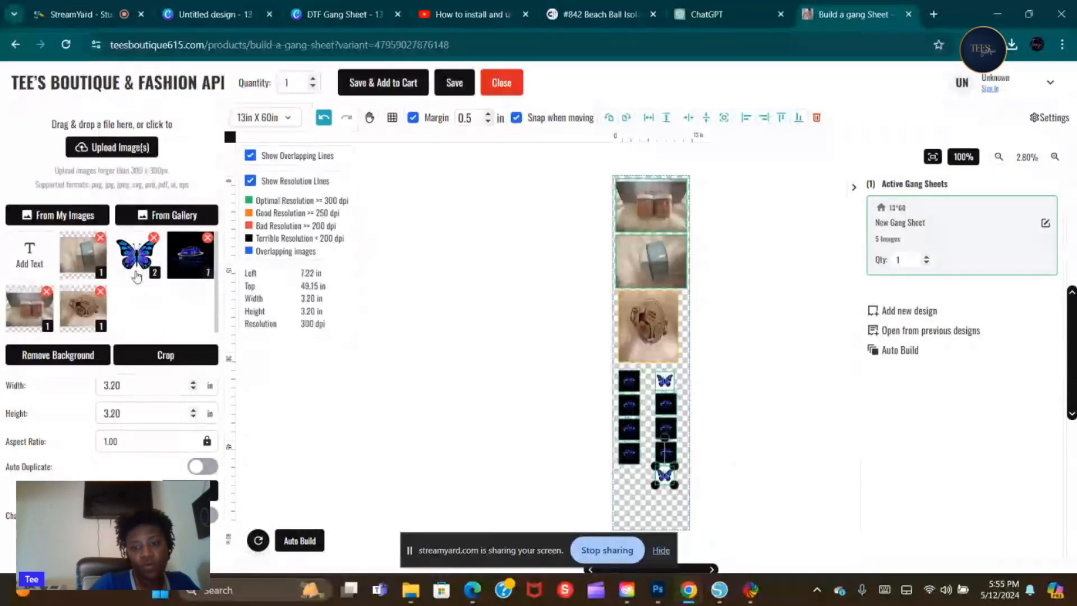
pyautogui.click(137, 274)
pyautogui.click(136, 274)
pyautogui.click(136, 275)
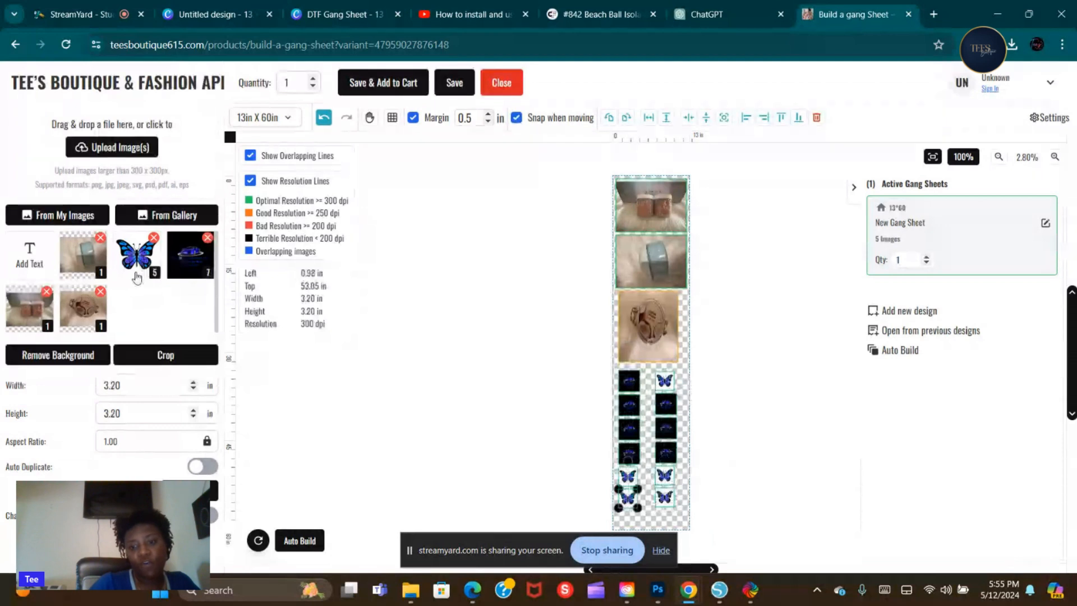
# Step: Move the two butterflies in the last row slightly down, to about 54.28 in from the sheet's top edge
pyautogui.click(704, 501)
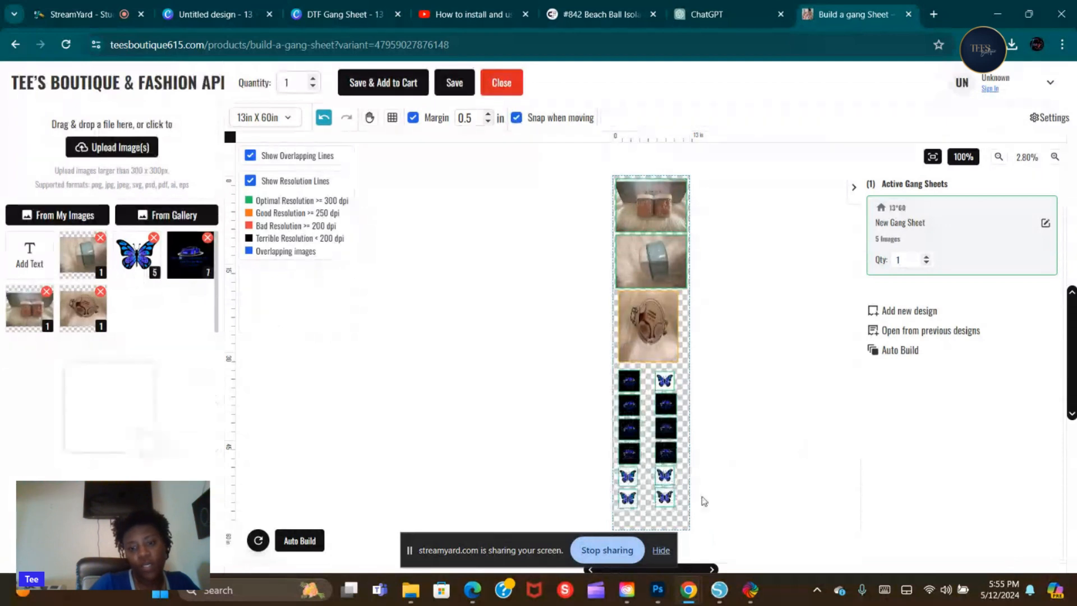
pyautogui.moveTo(664, 497); pyautogui.dragTo(665, 506)
pyautogui.moveTo(628, 498); pyautogui.dragTo(628, 505)
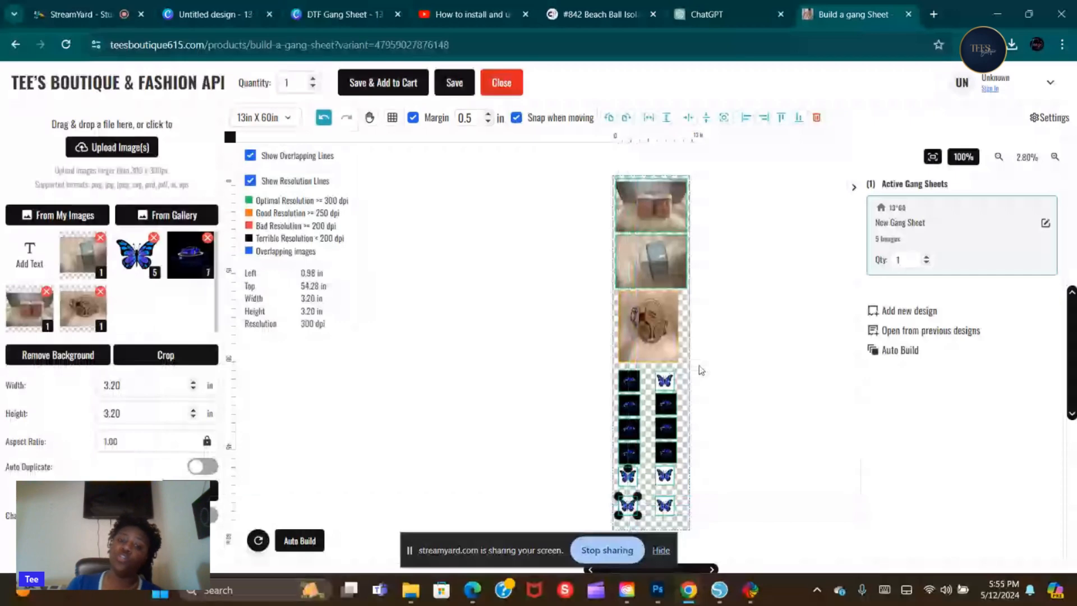
# Step: Start saving the sheet to the cart and name the design with the customer's name followed by "Gang Sheet"
pyautogui.scroll(-2, 701, 371)
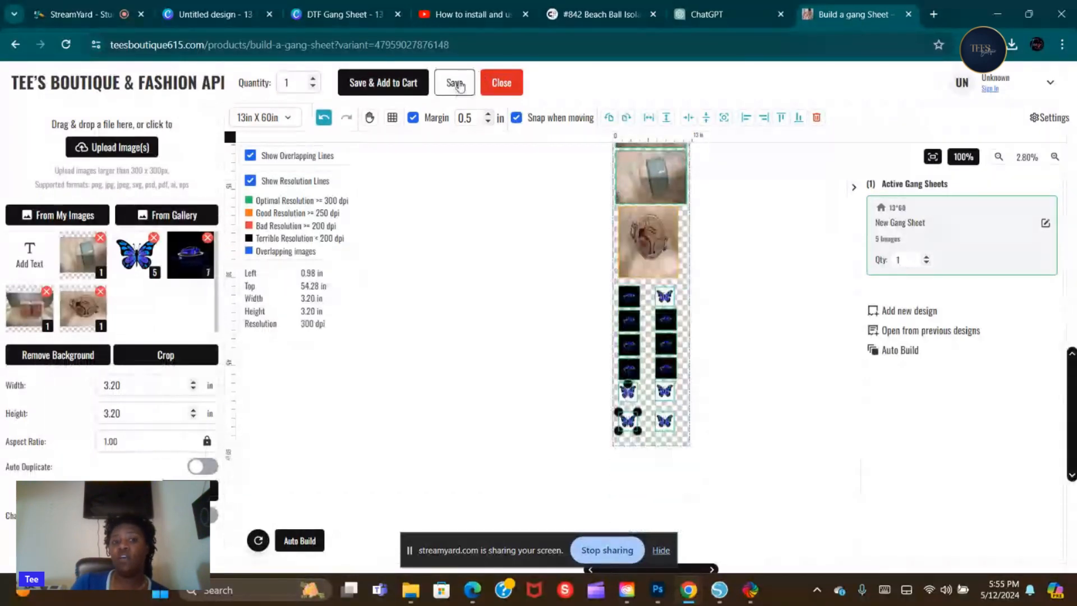
pyautogui.click(383, 83)
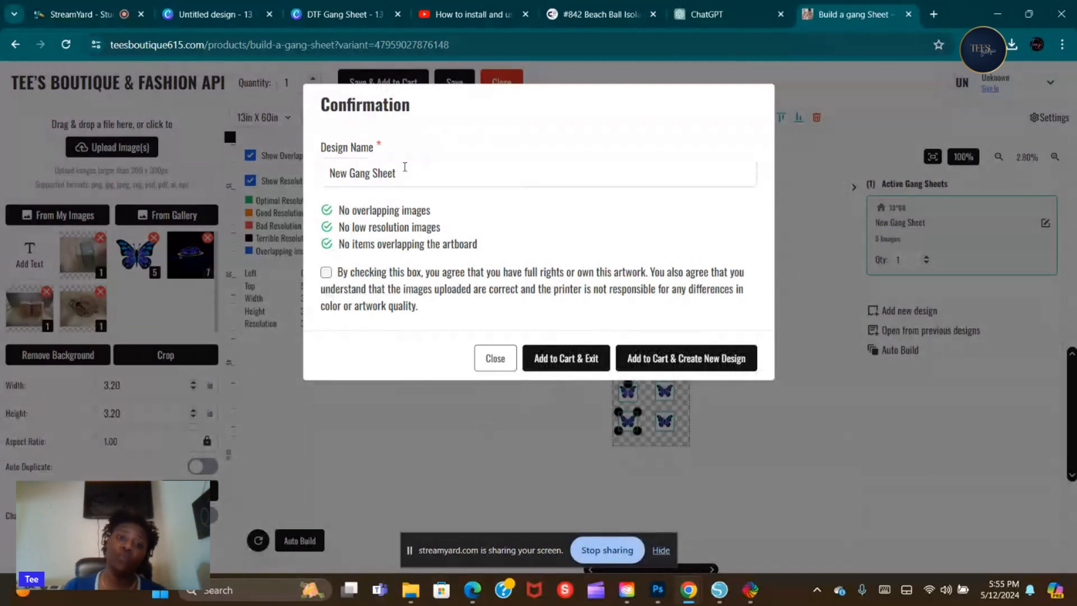
pyautogui.moveTo(405, 166); pyautogui.dragTo(321, 178)
pyautogui.press('BackSpace')
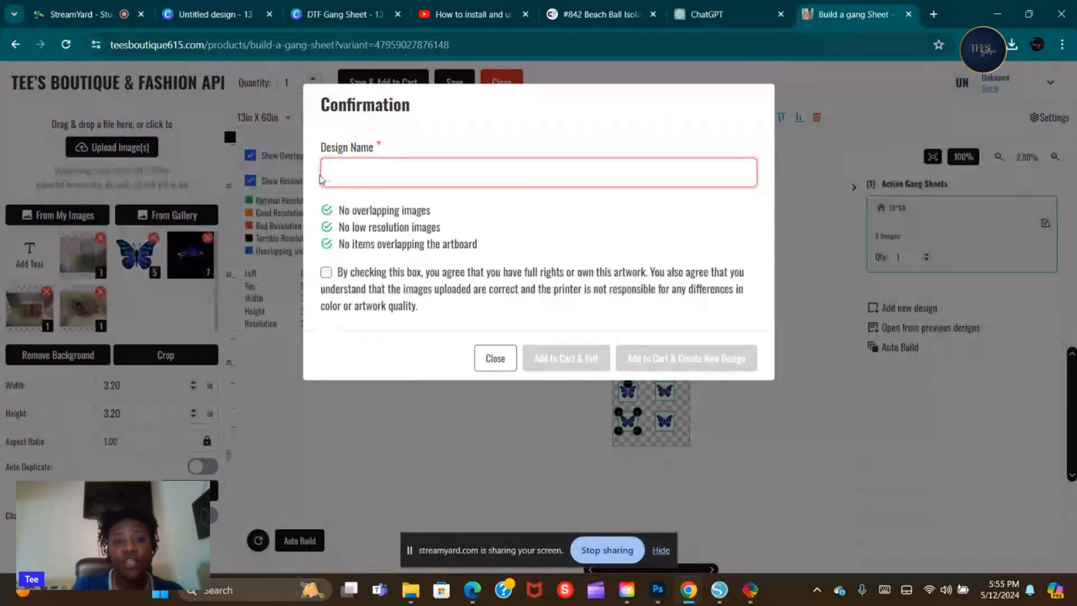
pyautogui.write('Sherry')
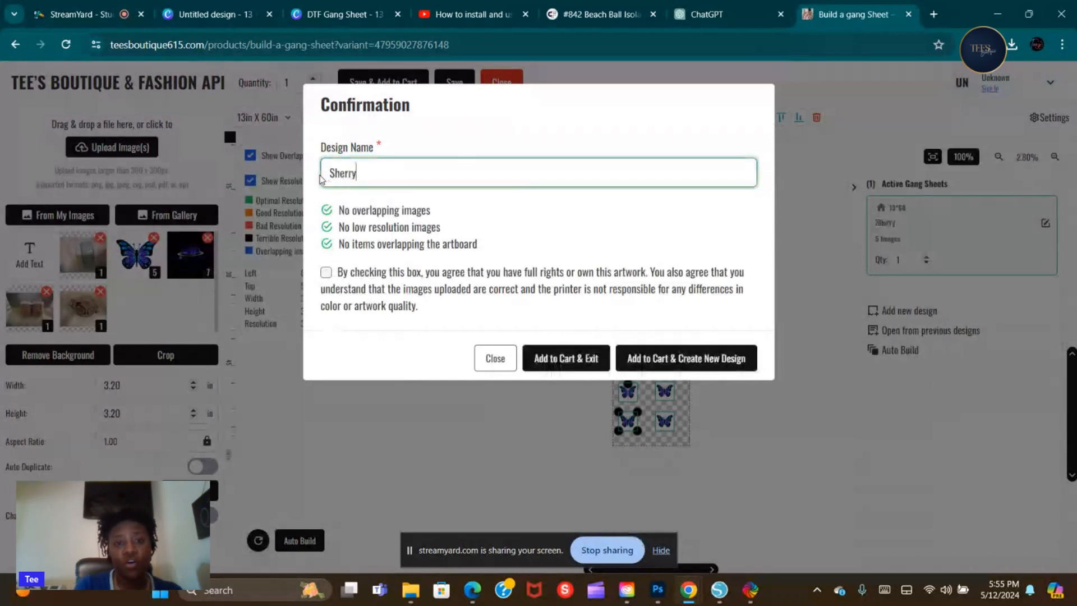
pyautogui.write(' R.')
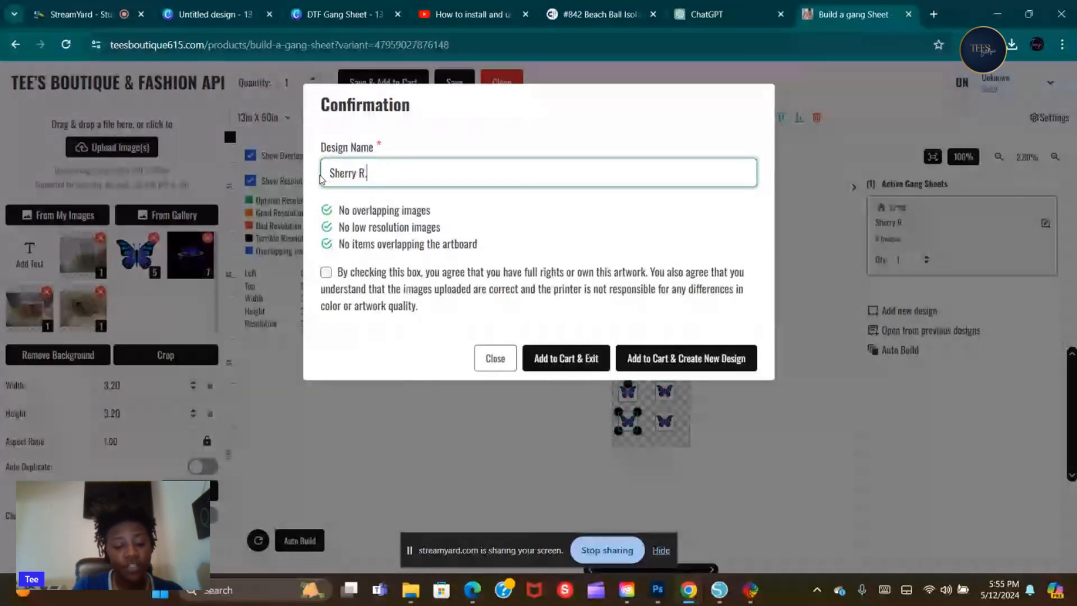
pyautogui.write(' Gang ')
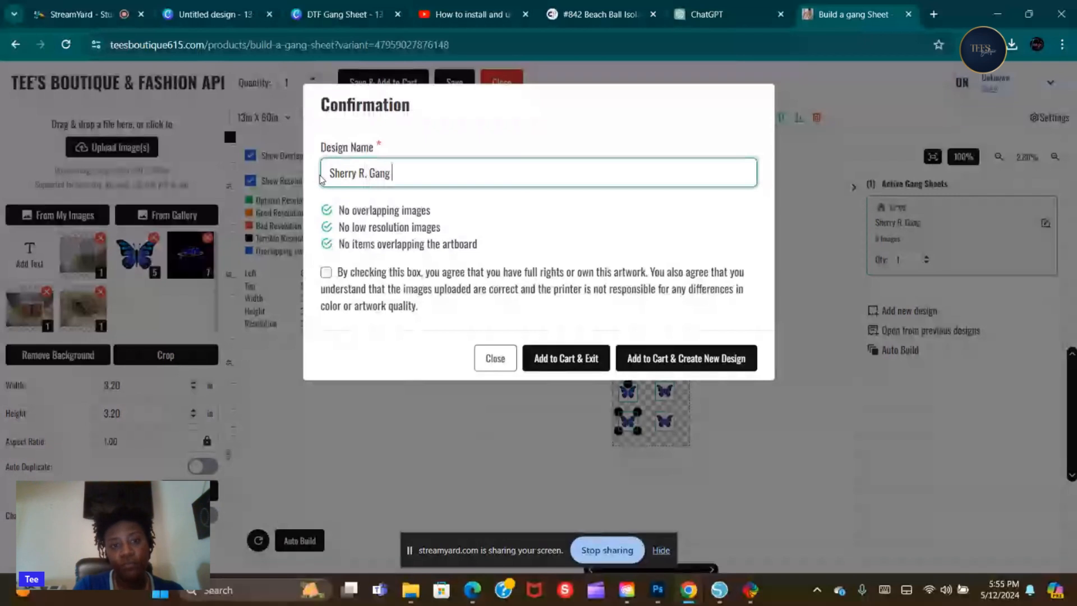
pyautogui.write('Sheet')
# Step: Accept the artwork rights agreement, add the gang sheet to the cart and exit the builder
pyautogui.click(326, 277)
pyautogui.click(326, 275)
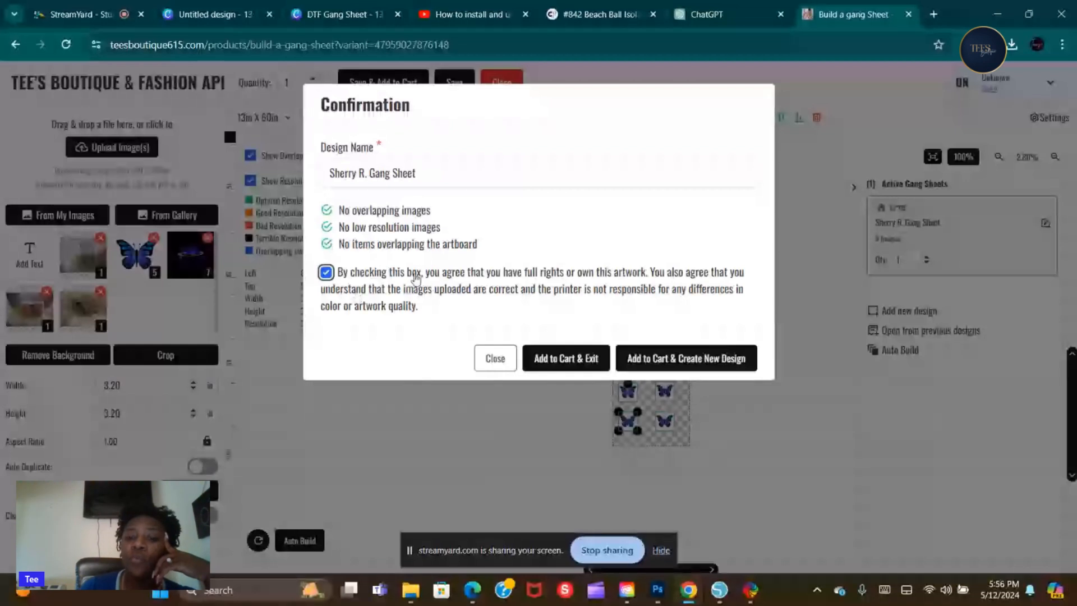
pyautogui.click(577, 364)
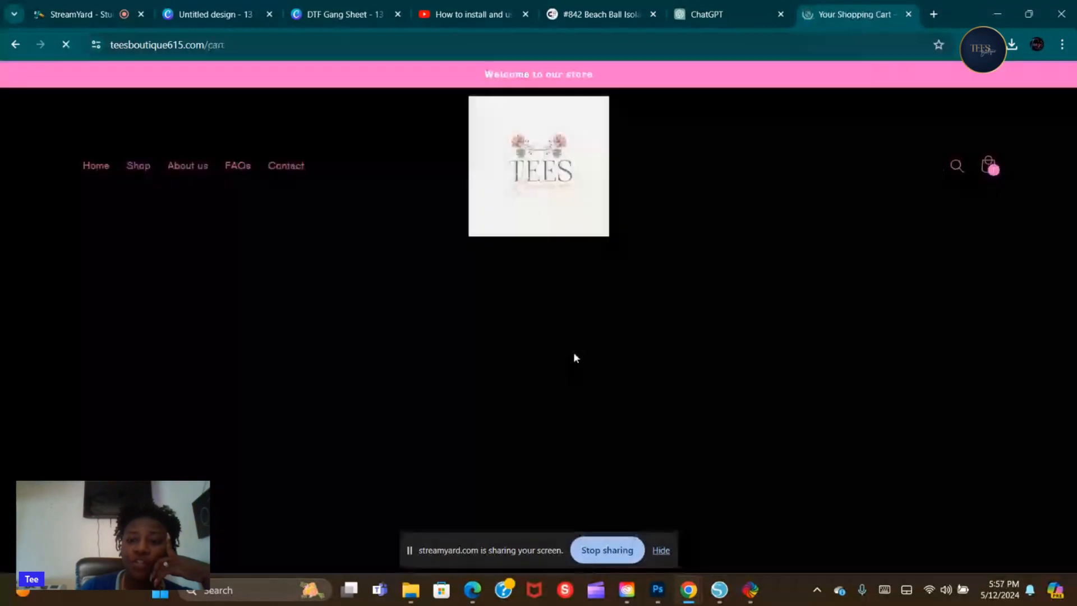
# Step: Review the cart entry for the 13*60 gang sheet and view its design preview
pyautogui.scroll(-2, 593, 389)
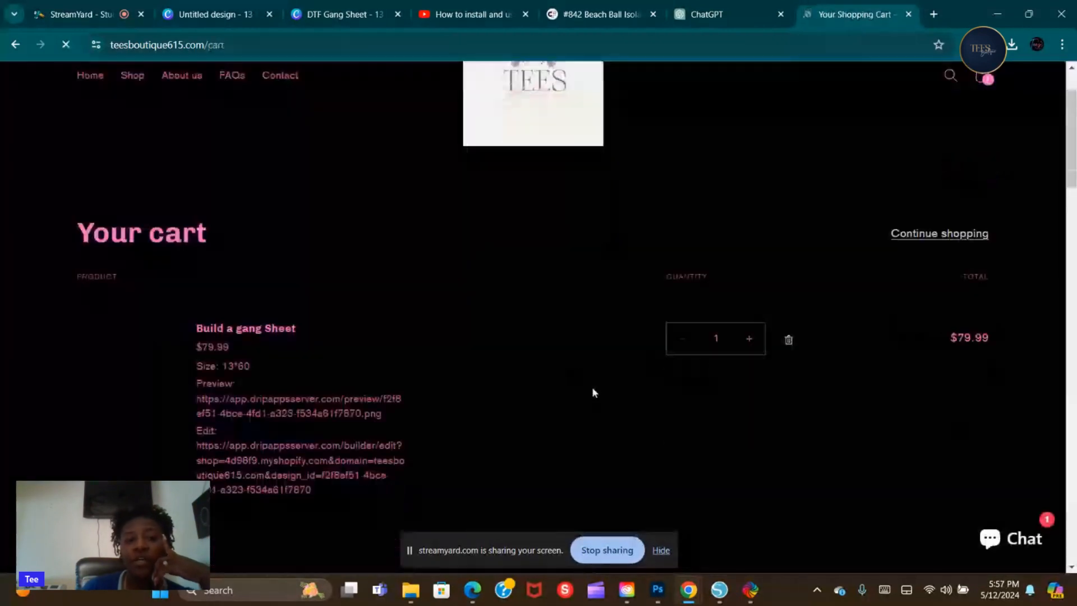
pyautogui.scroll(-2, 456, 327)
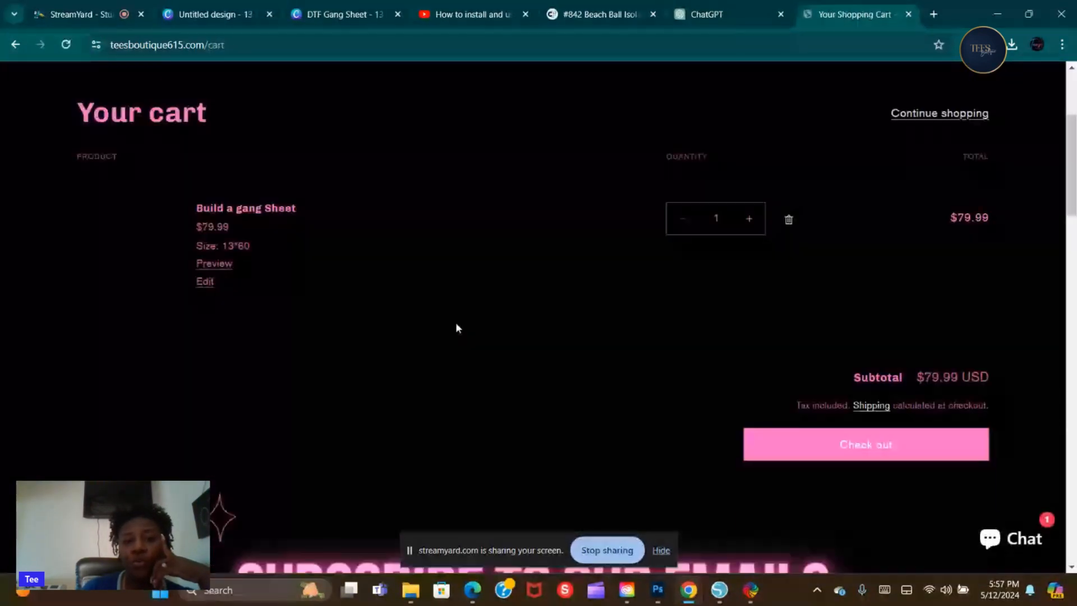
pyautogui.click(216, 264)
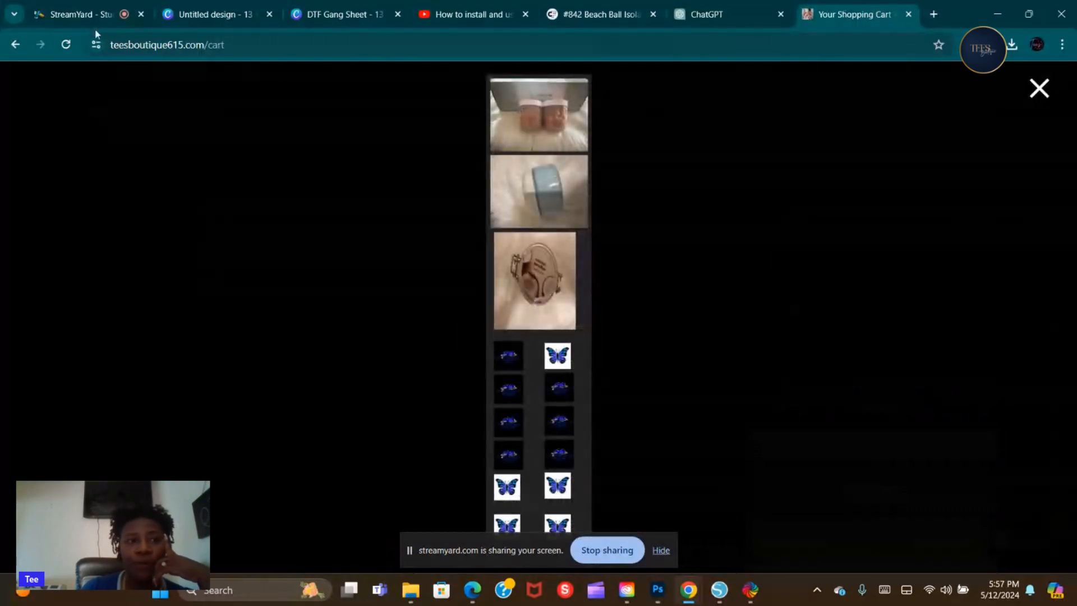
pyautogui.click(14, 45)
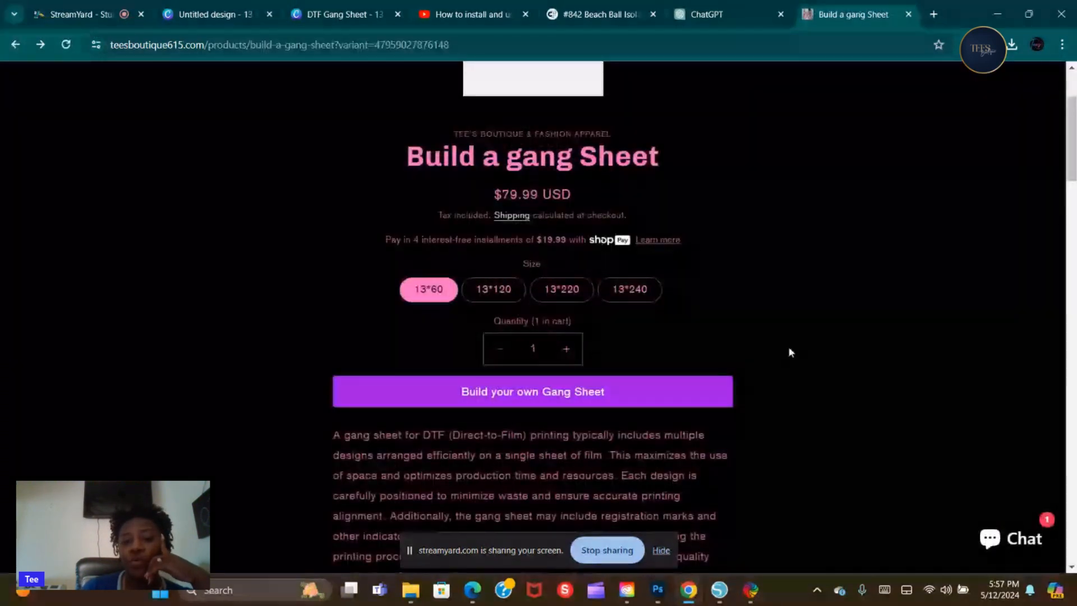
# Step: Return to the shopping cart and proceed to checkout with the 13*60 gang sheet
pyautogui.scroll(-5, 790, 352)
pyautogui.scroll(7, 821, 375)
pyautogui.click(983, 166)
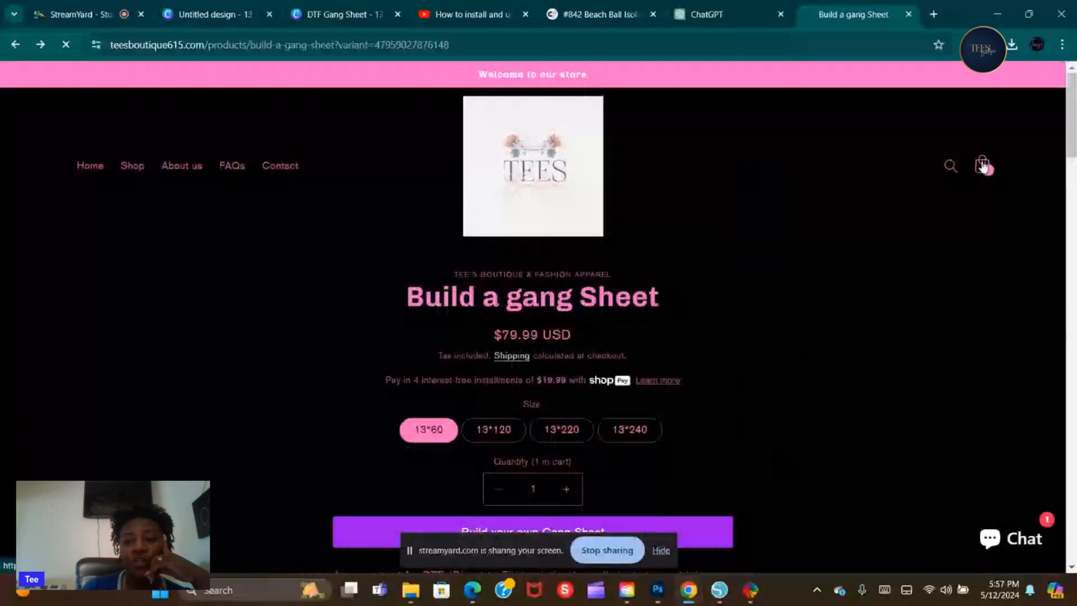
pyautogui.scroll(-3, 789, 370)
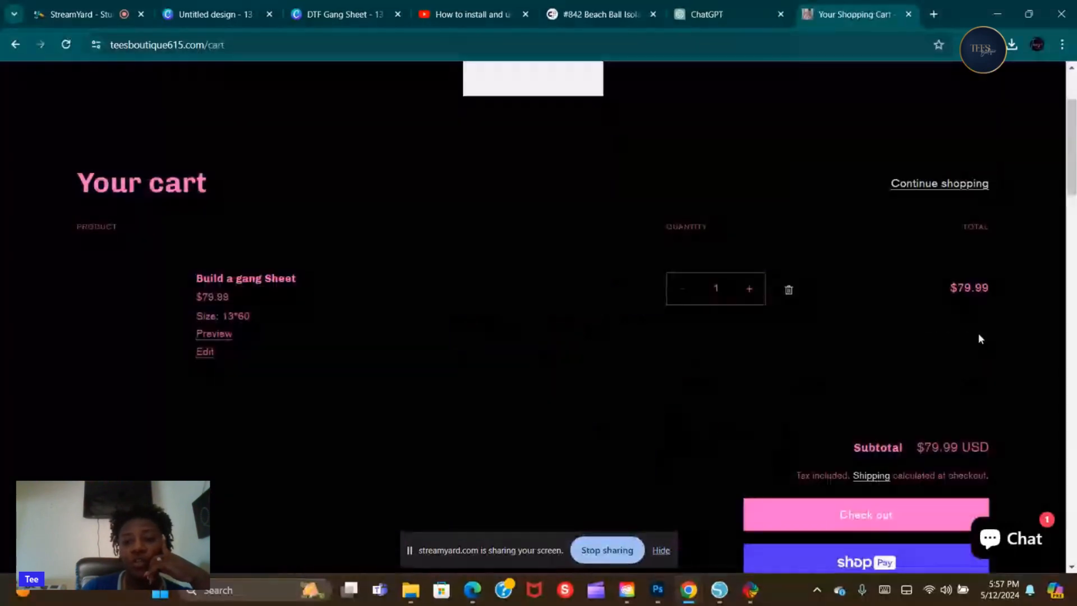
pyautogui.scroll(-3, 948, 362)
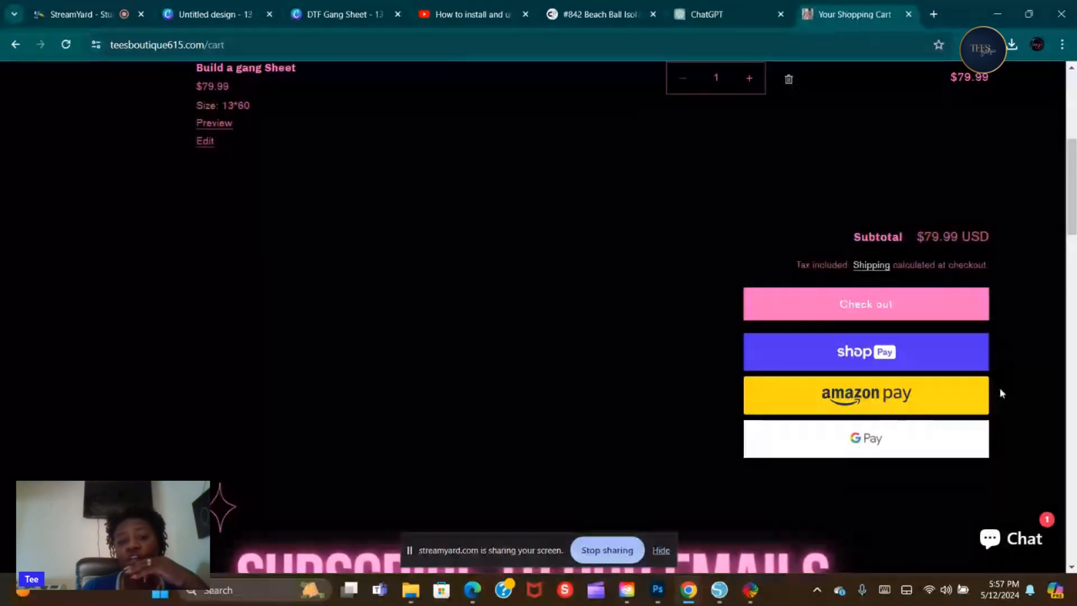
pyautogui.scroll(-2, 1001, 392)
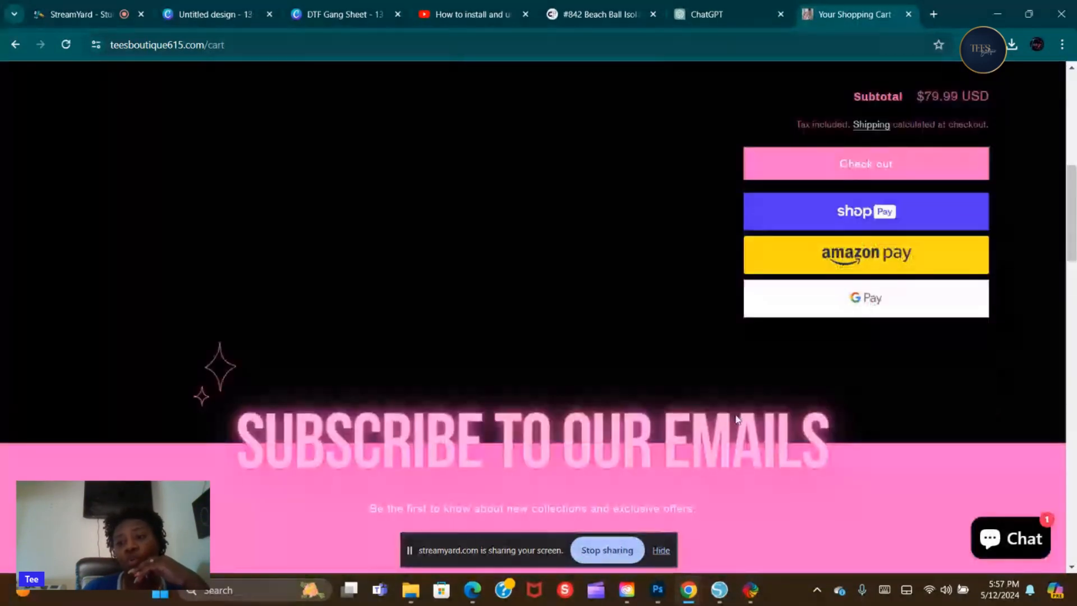
pyautogui.scroll(1, 898, 336)
pyautogui.click(824, 236)
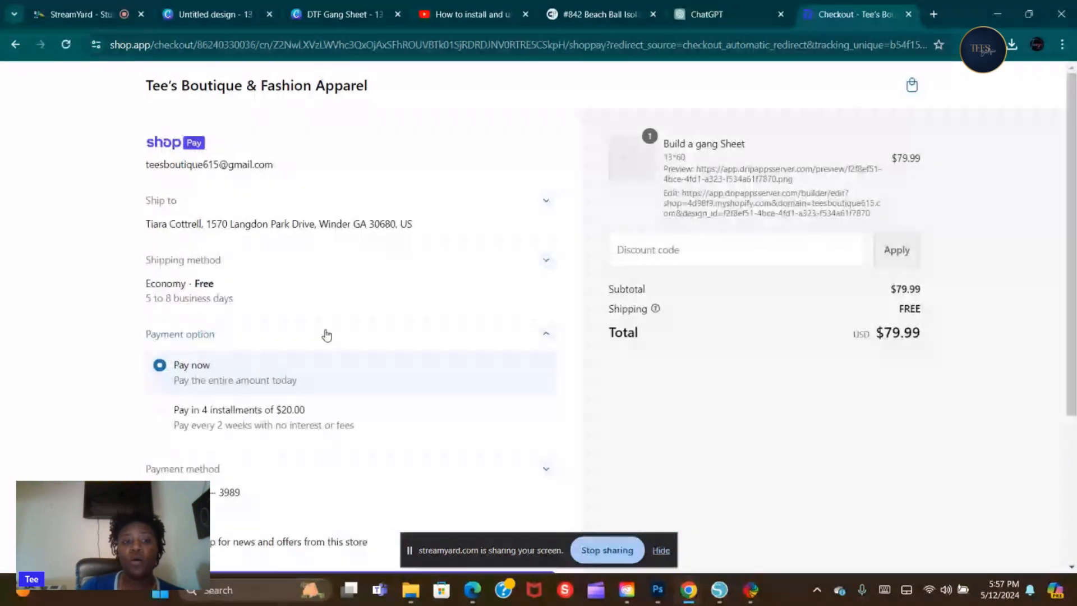
# Step: Expand the payment methods at checkout and review the saved cards and the guest checkout option
pyautogui.scroll(-2, 365, 328)
pyautogui.scroll(-2, 400, 324)
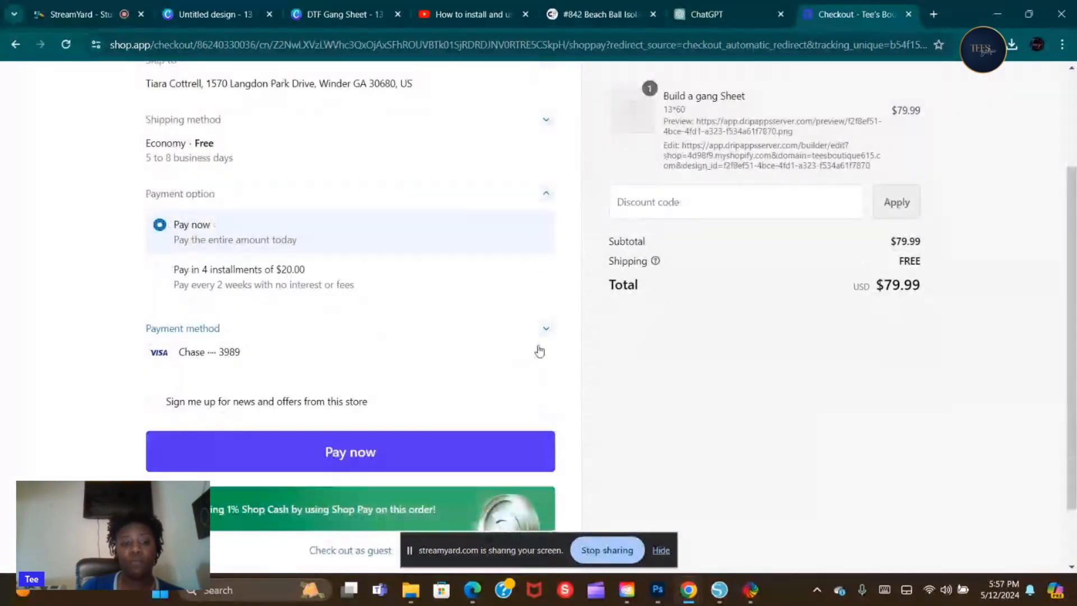
pyautogui.click(544, 340)
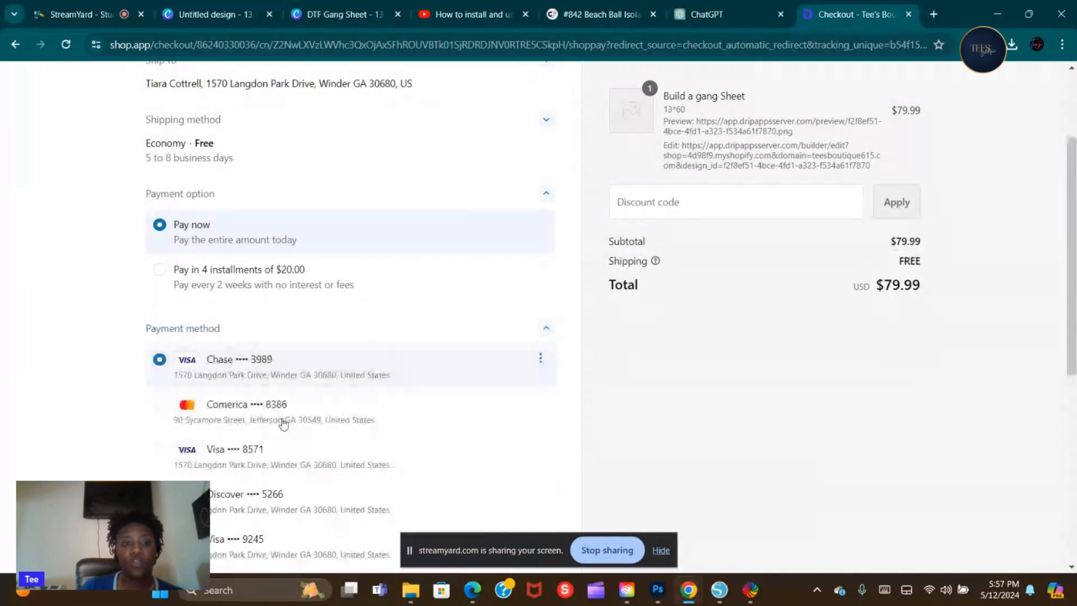
pyautogui.scroll(-6, 283, 425)
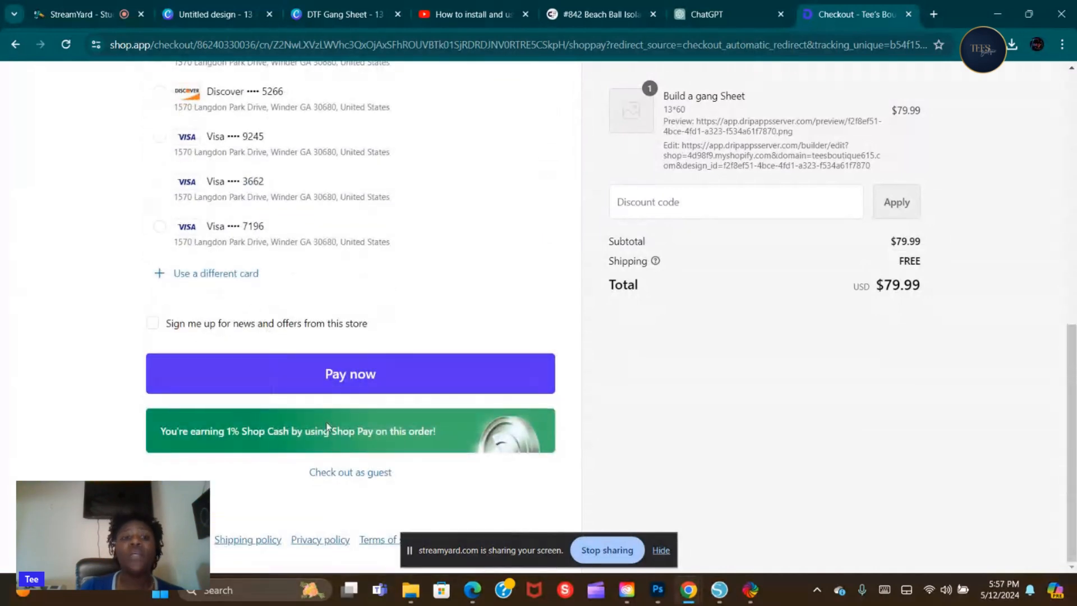
pyautogui.scroll(8, 327, 427)
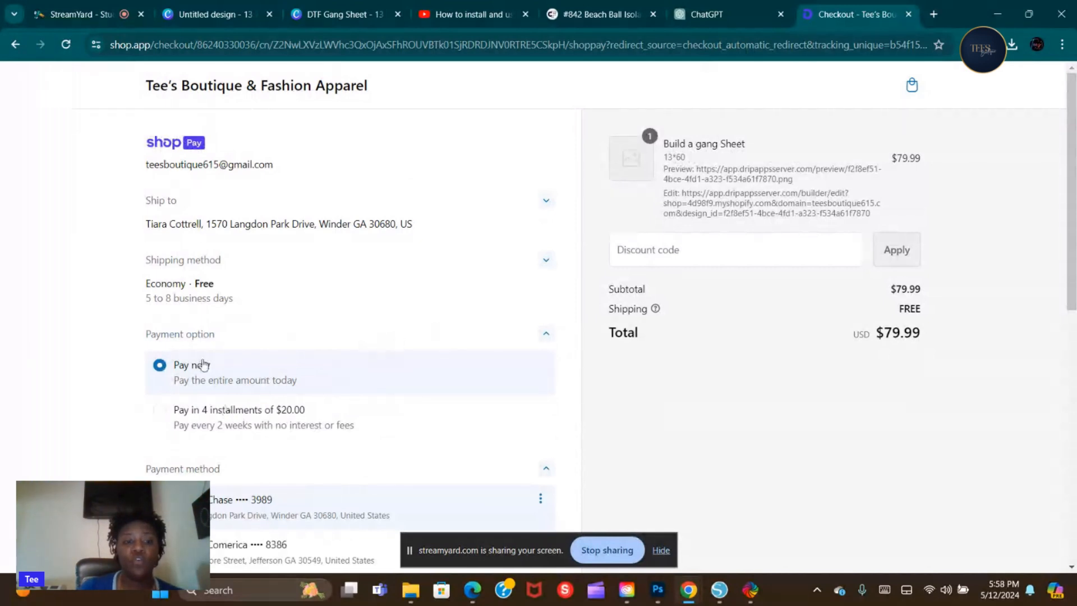
# Step: Choose to pay in 4 installments of $20.00 and review the cards and payment plan options offered for it
pyautogui.click(150, 422)
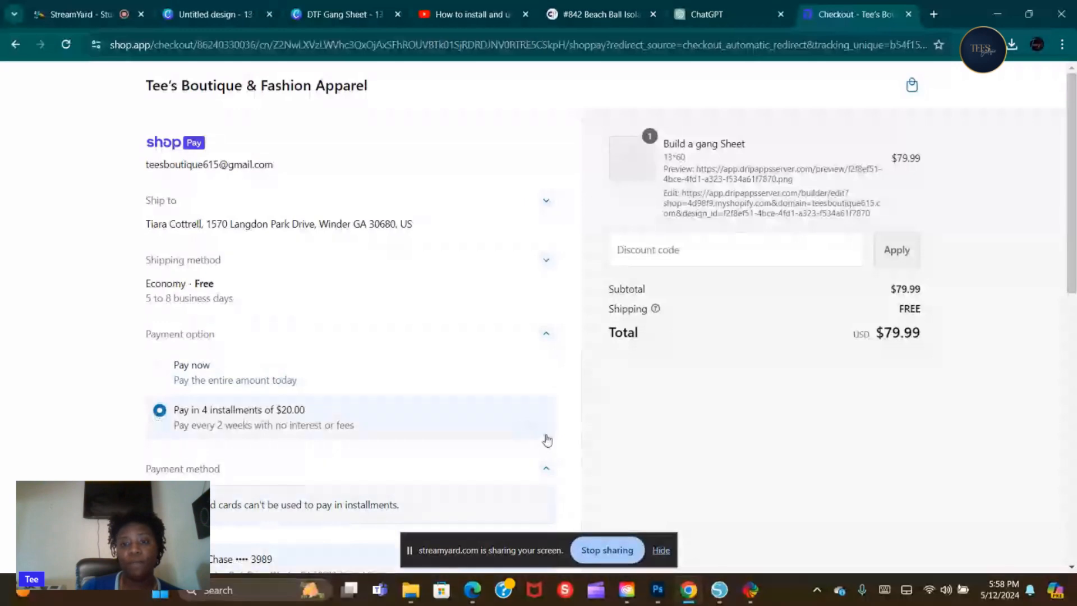
pyautogui.scroll(-1, 547, 441)
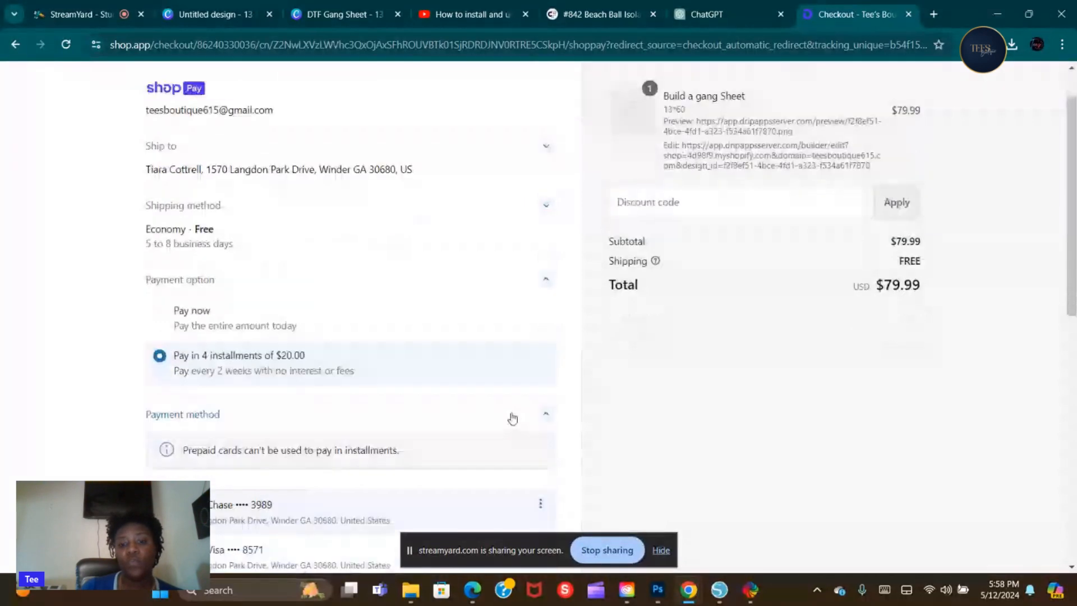
pyautogui.scroll(-9, 512, 418)
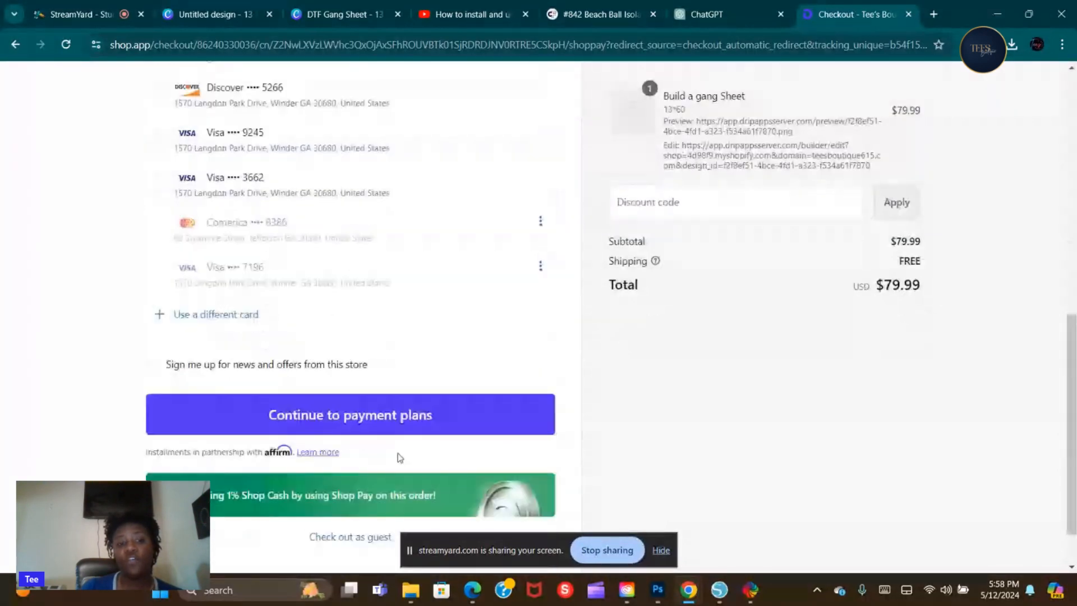
pyautogui.scroll(-1, 399, 458)
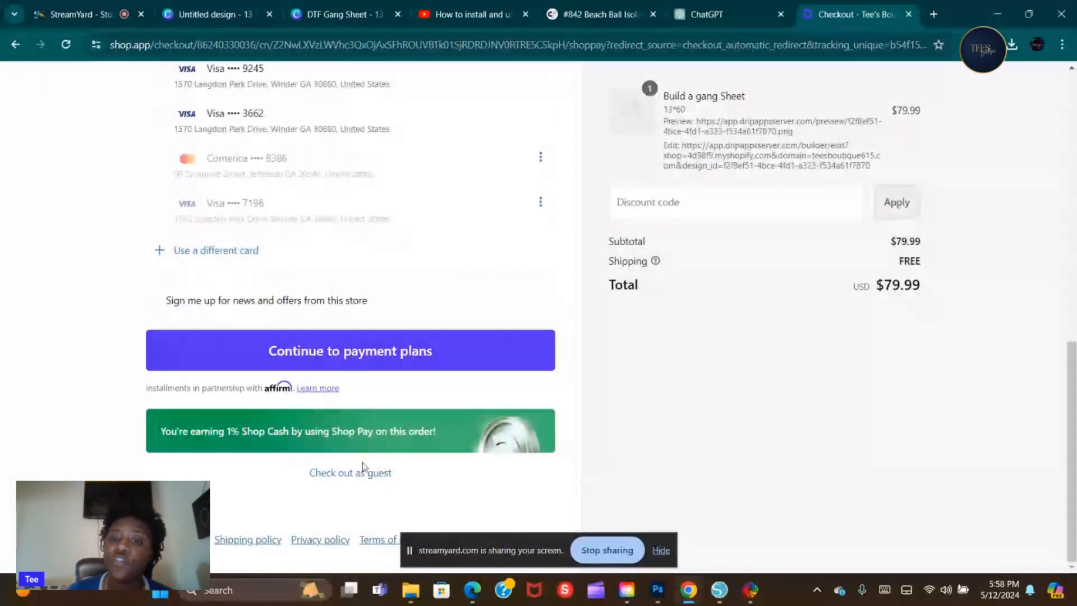
pyautogui.scroll(1, 359, 458)
pyautogui.scroll(3, 351, 339)
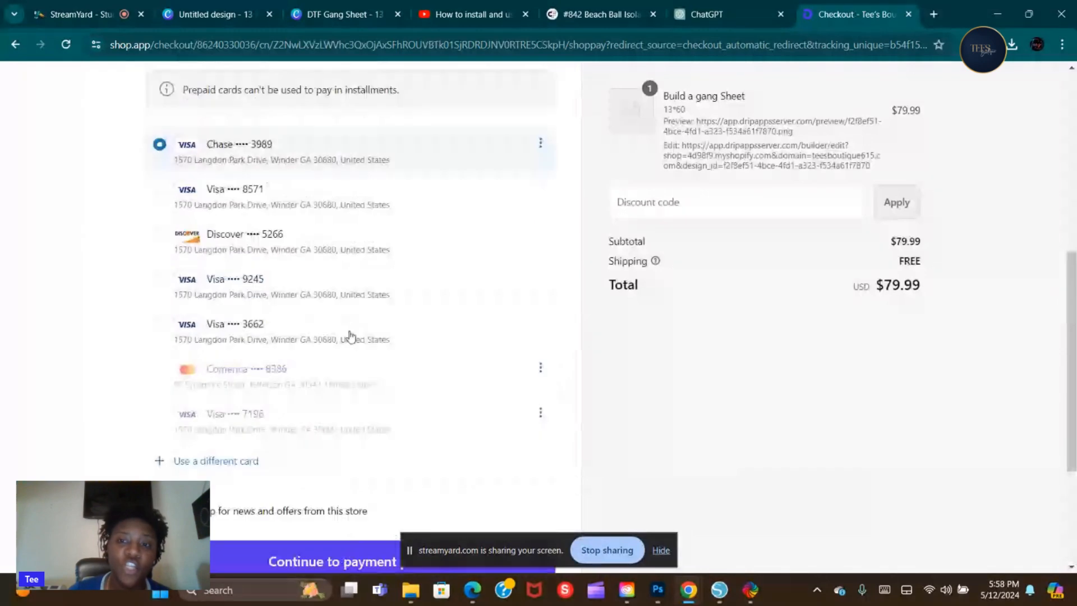
pyautogui.scroll(7, 416, 173)
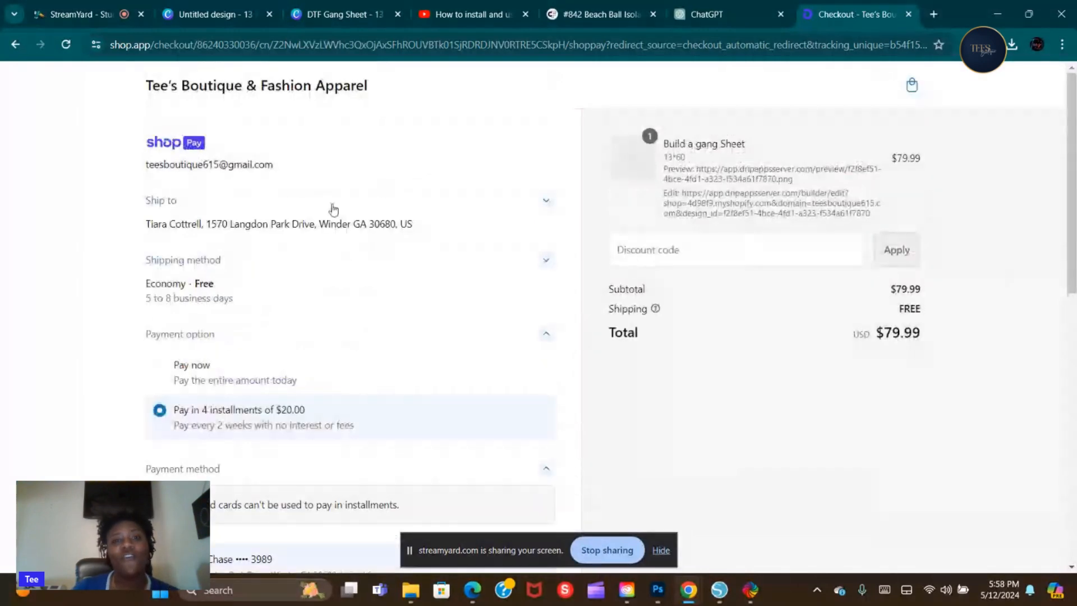